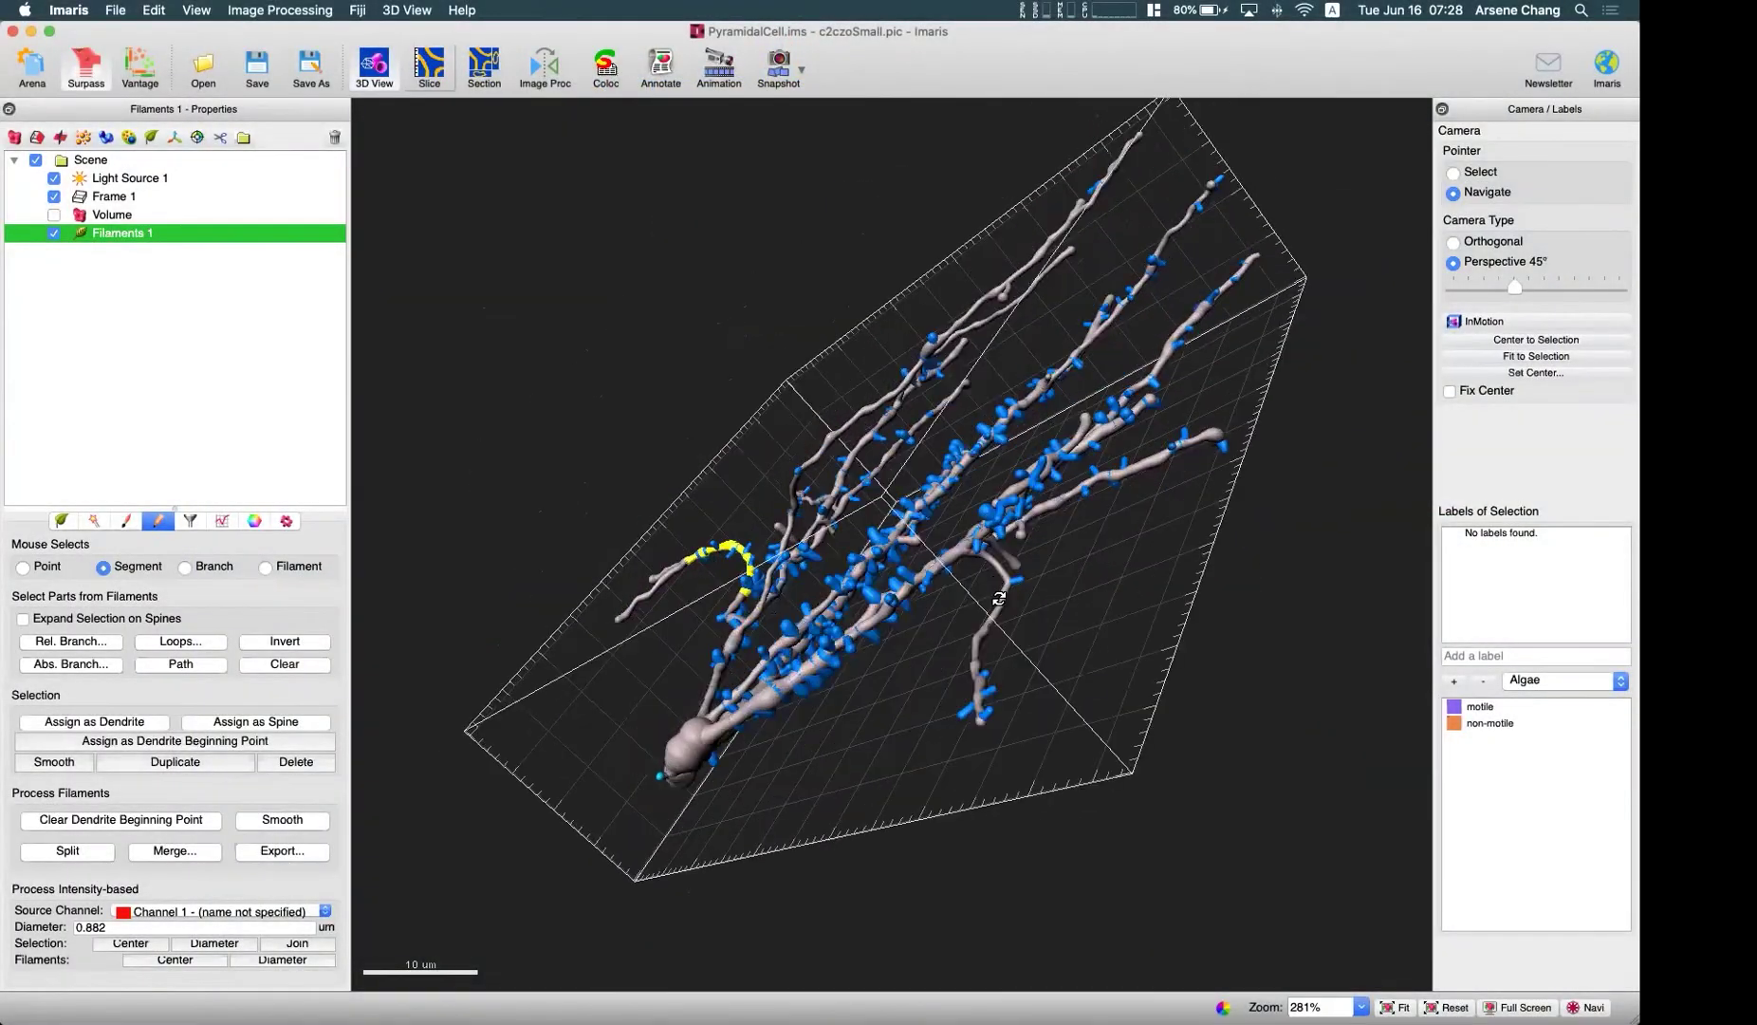
- Show the Volume together with the filaments and select the dendrite segment beside the wrongly connected side dendrite
{"action": "left_click_drag", "start_coordinate": [999, 599], "coordinate": [673, 585]}
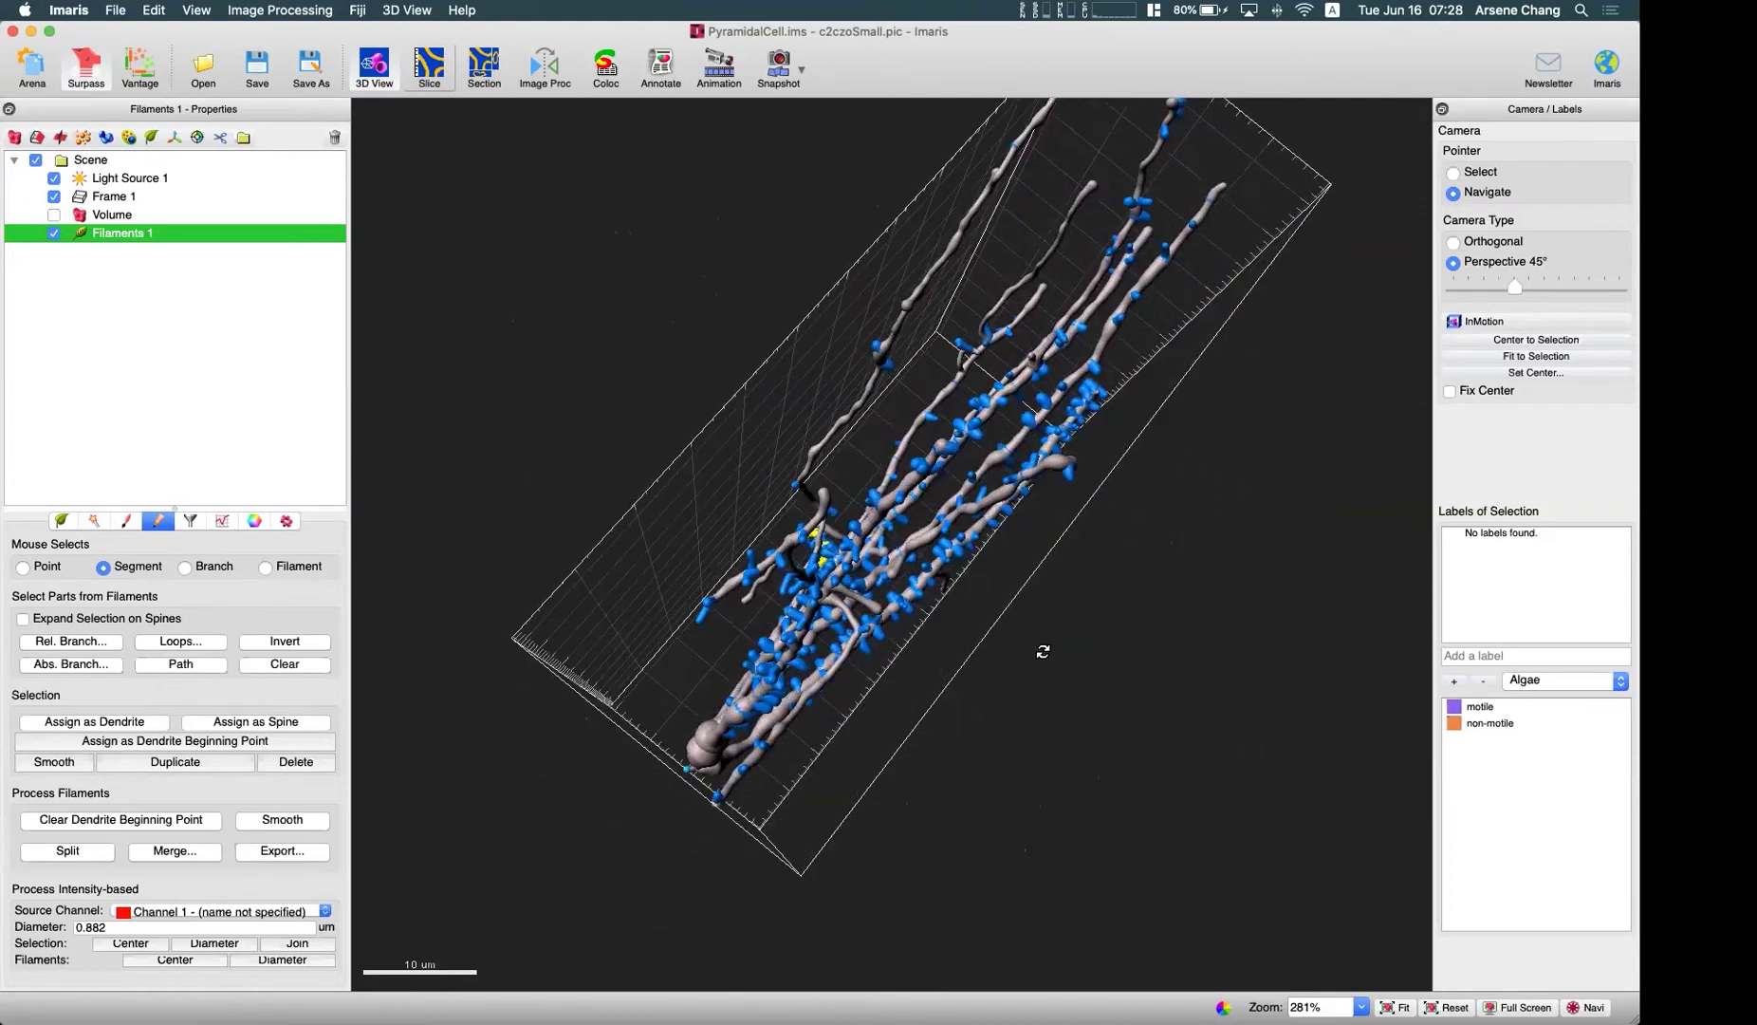
{"action": "left_click", "coordinate": [54, 214]}
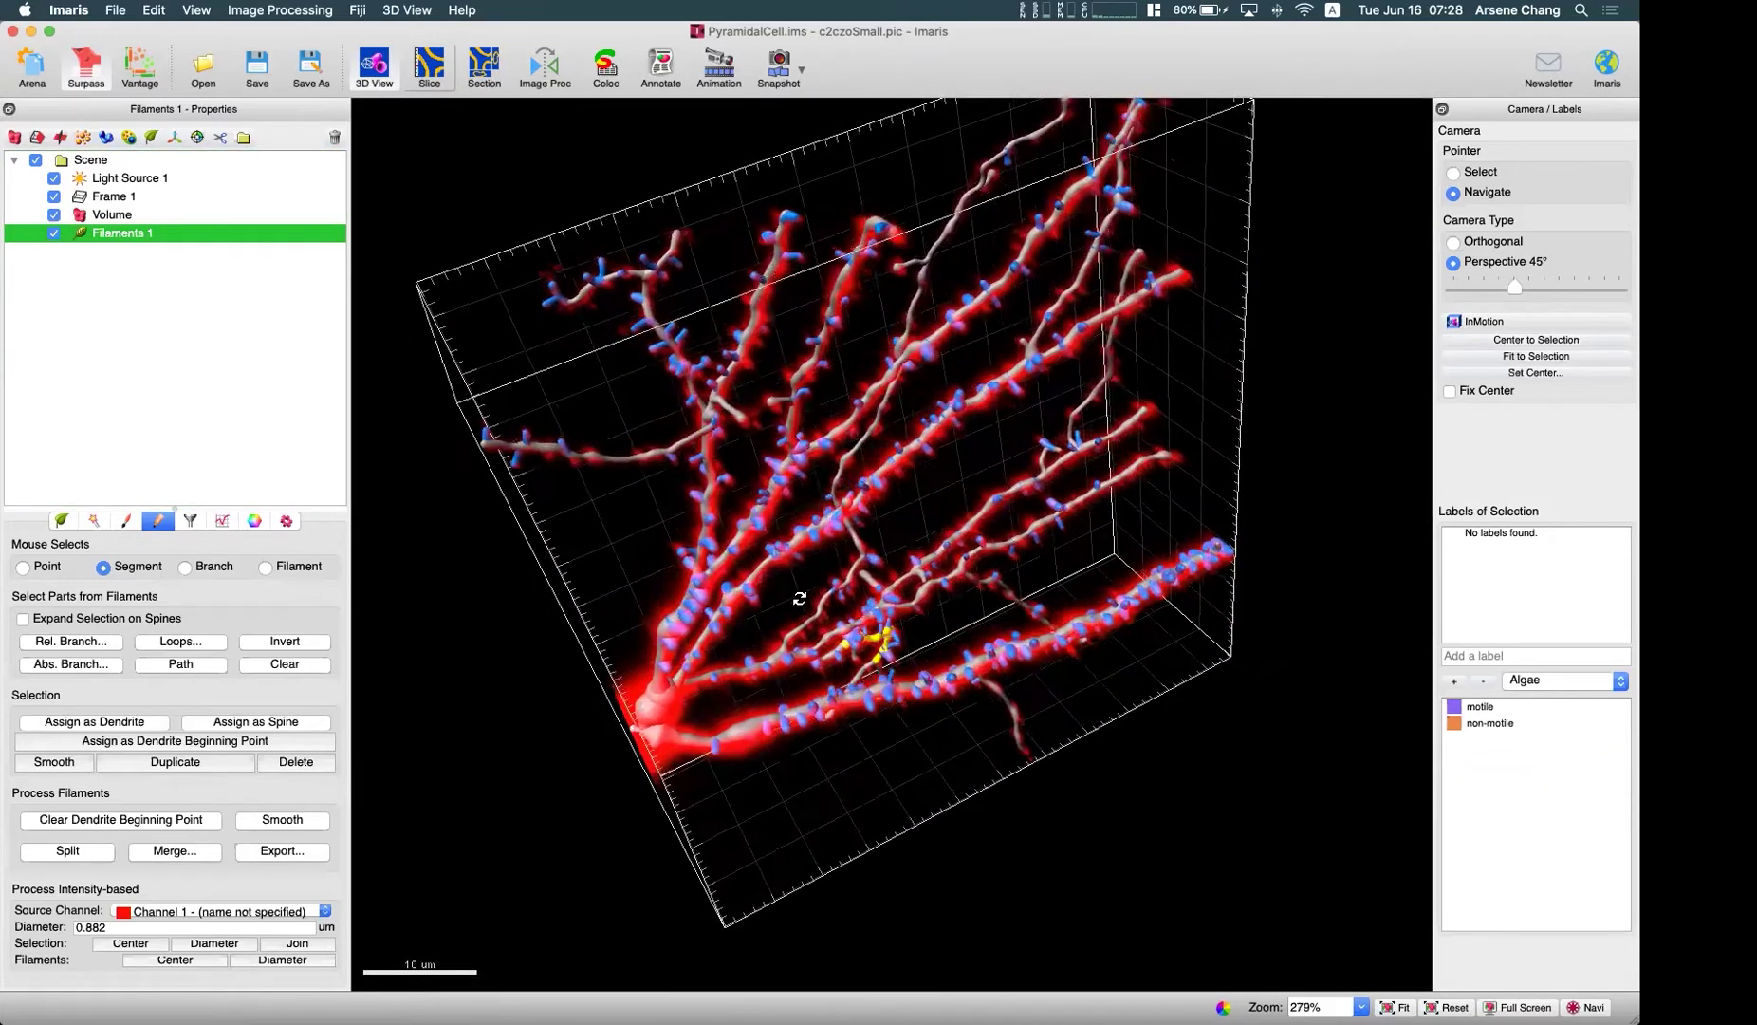
{"action": "left_click", "coordinate": [735, 460]}
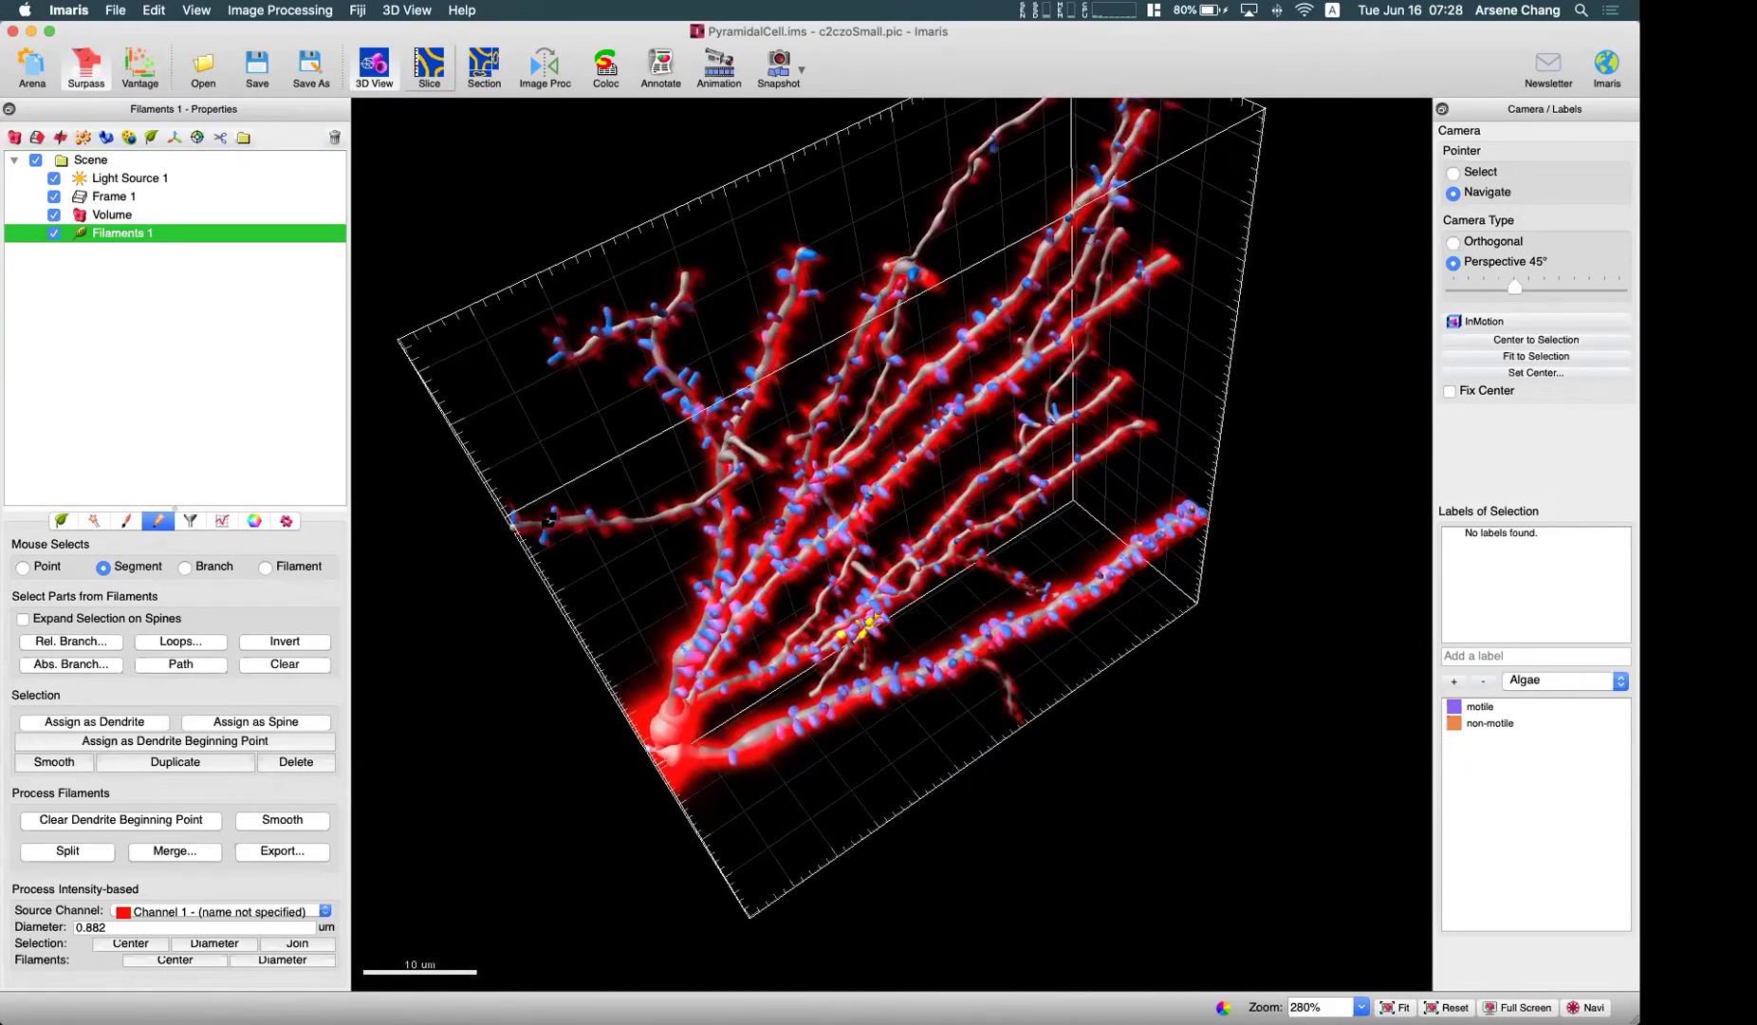
{"action": "left_click_drag", "start_coordinate": [829, 465], "coordinate": [757, 250]}
{"action": "key", "text": "Escape"}
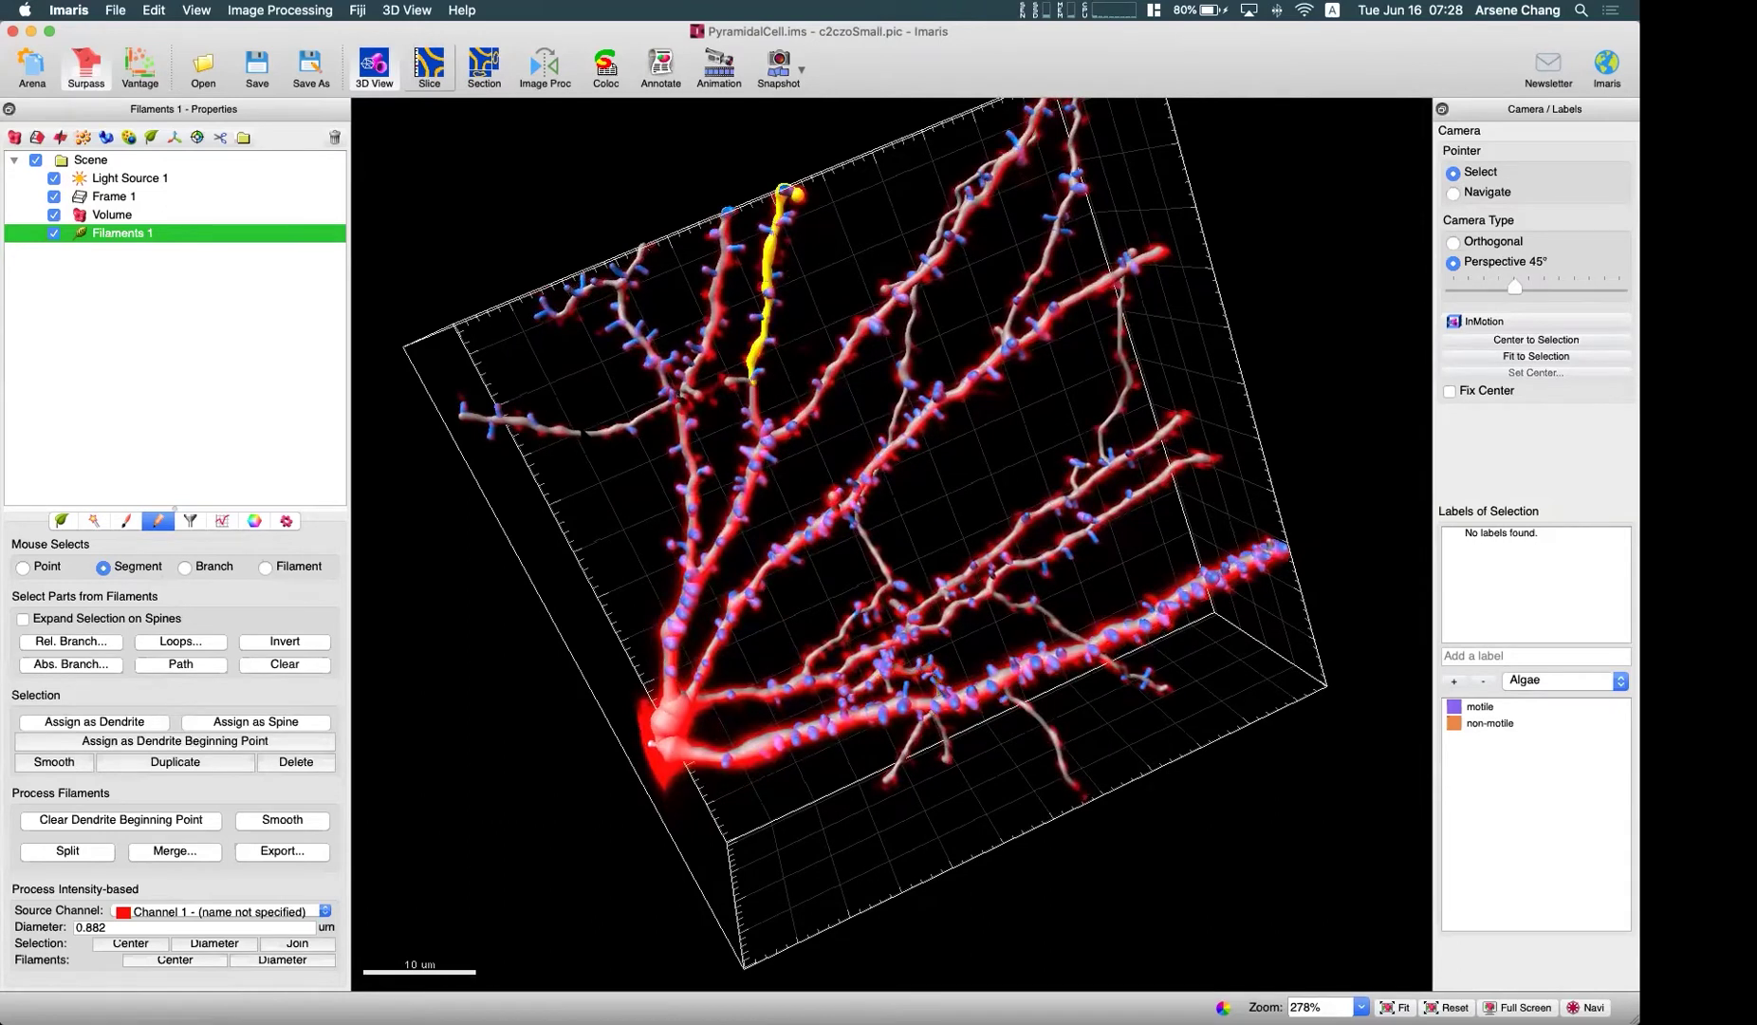
- Examine the traced dendrites against the volume signal from several angles for wrongly connected segments
{"action": "key", "text": "Escape"}
{"action": "left_click_drag", "start_coordinate": [701, 386], "coordinate": [788, 548]}
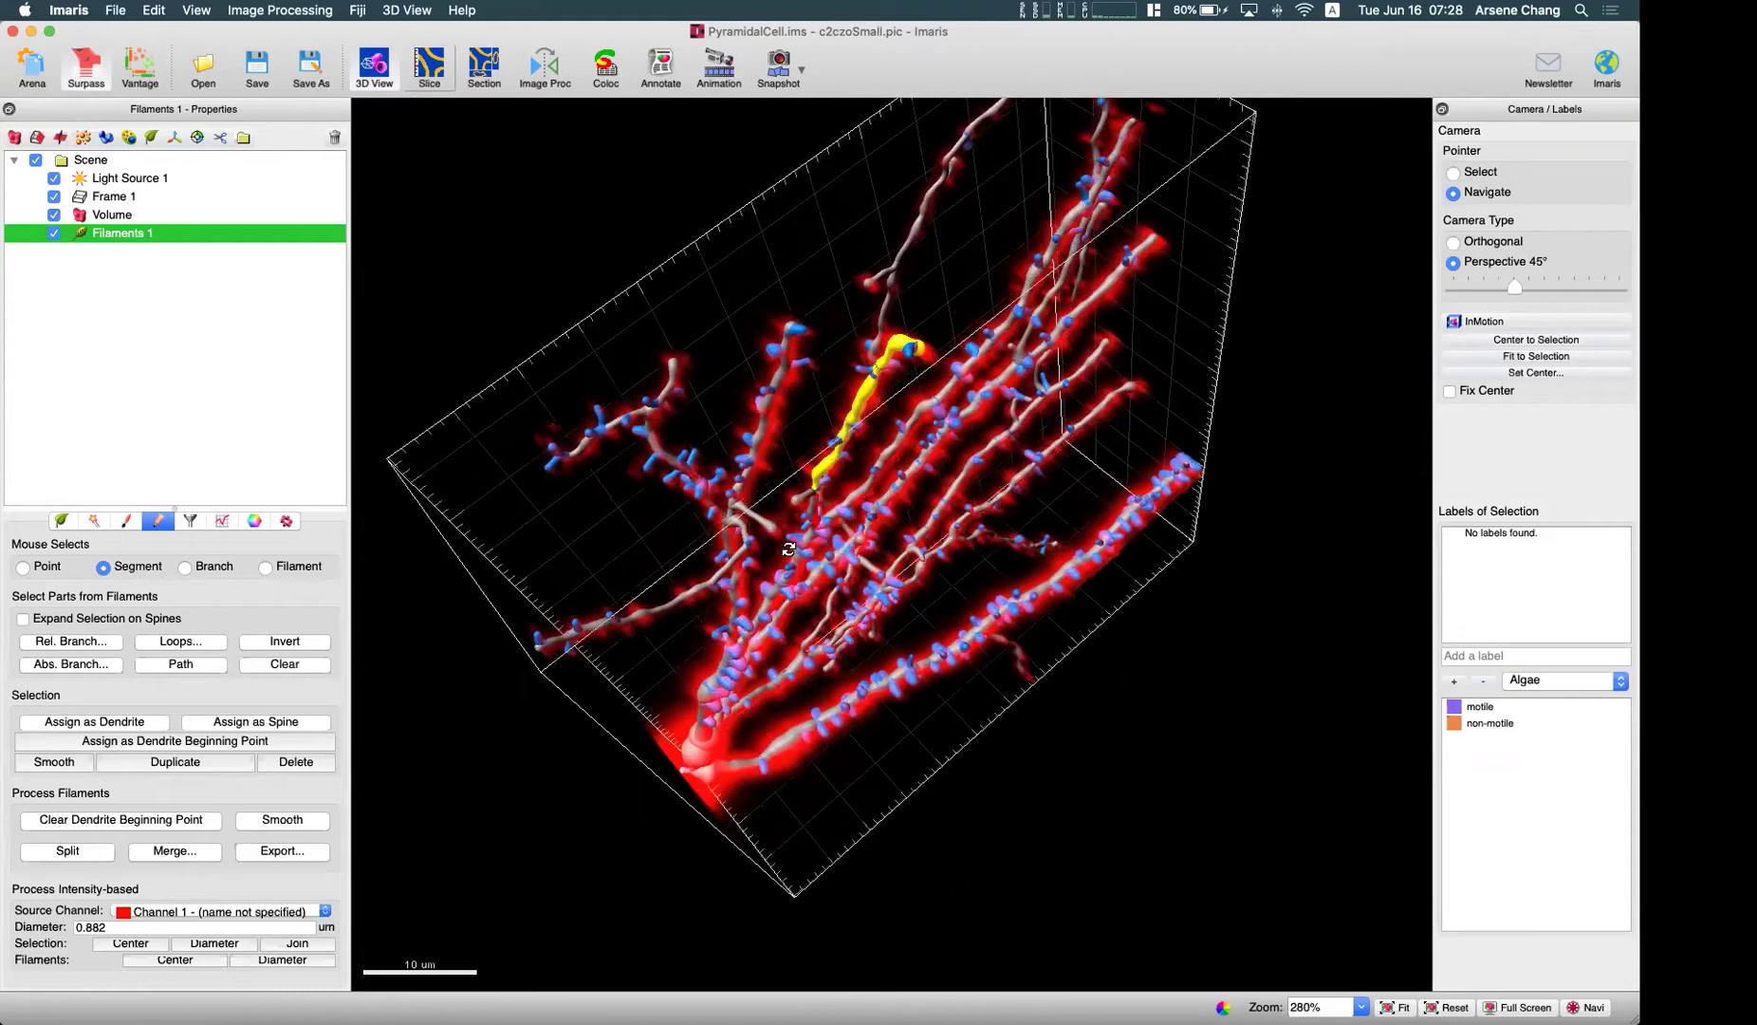
{"action": "left_click_drag", "start_coordinate": [799, 641], "coordinate": [679, 688]}
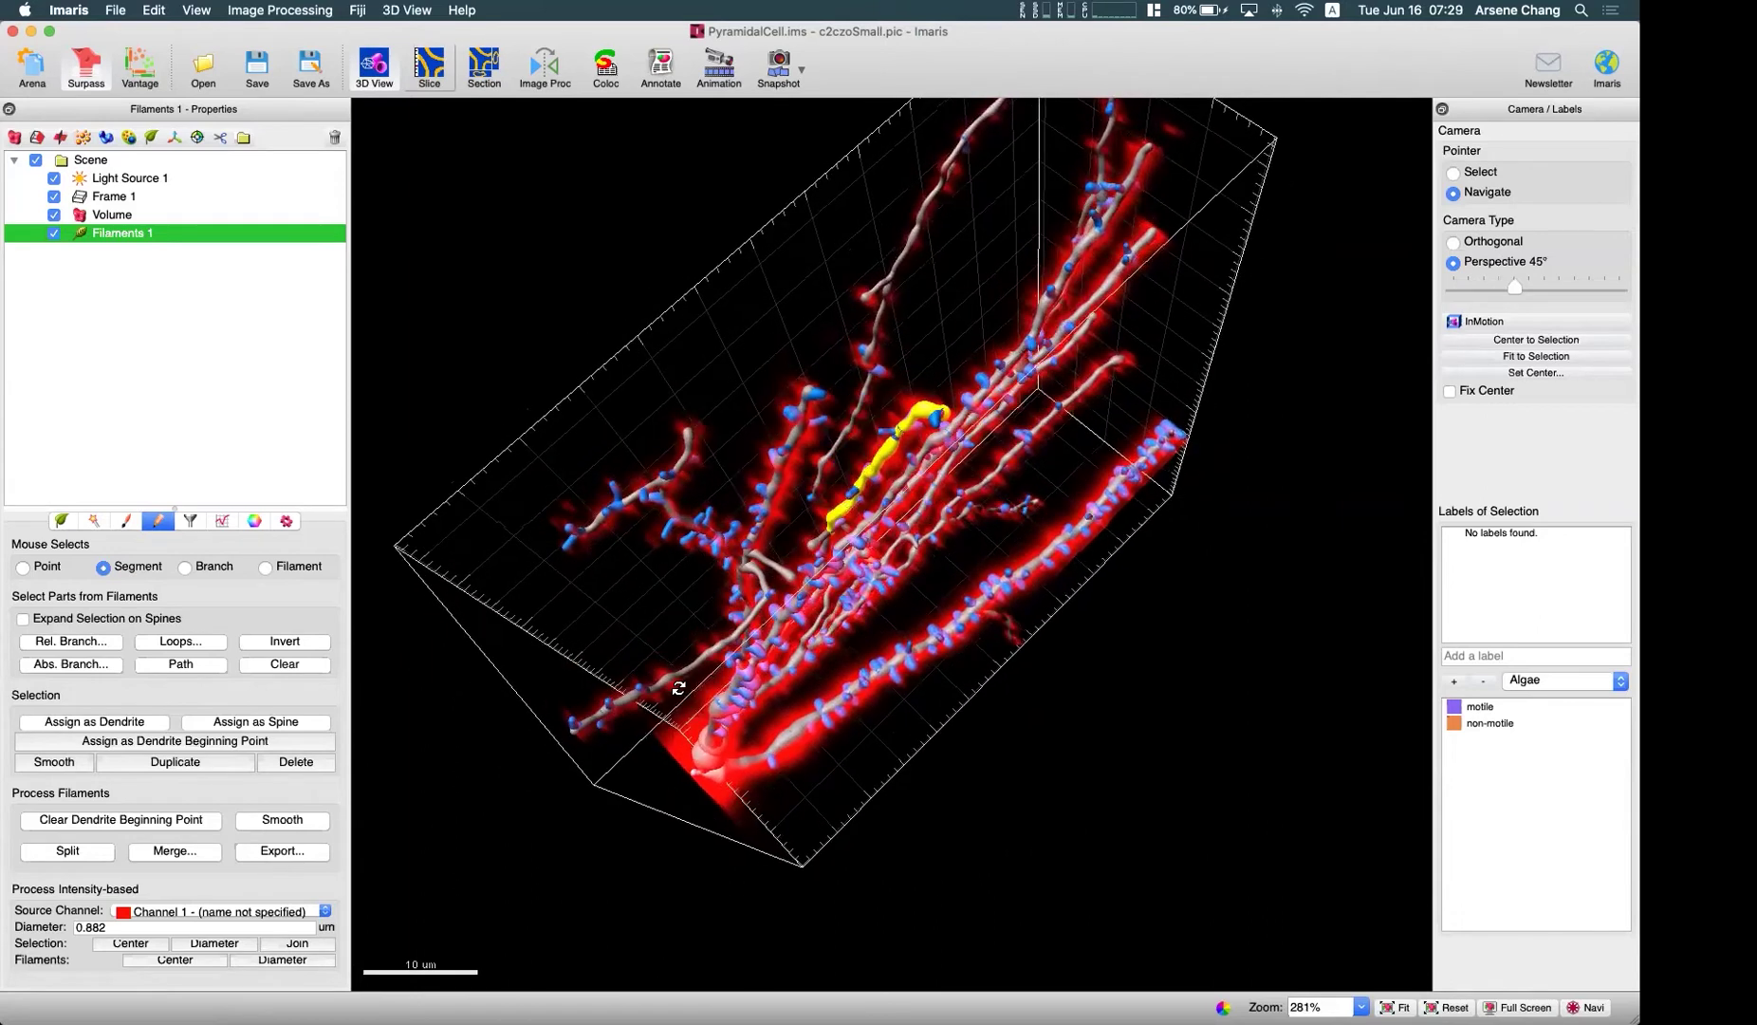
{"action": "left_click_drag", "start_coordinate": [793, 586], "coordinate": [829, 571]}
{"action": "key", "text": "Escape"}
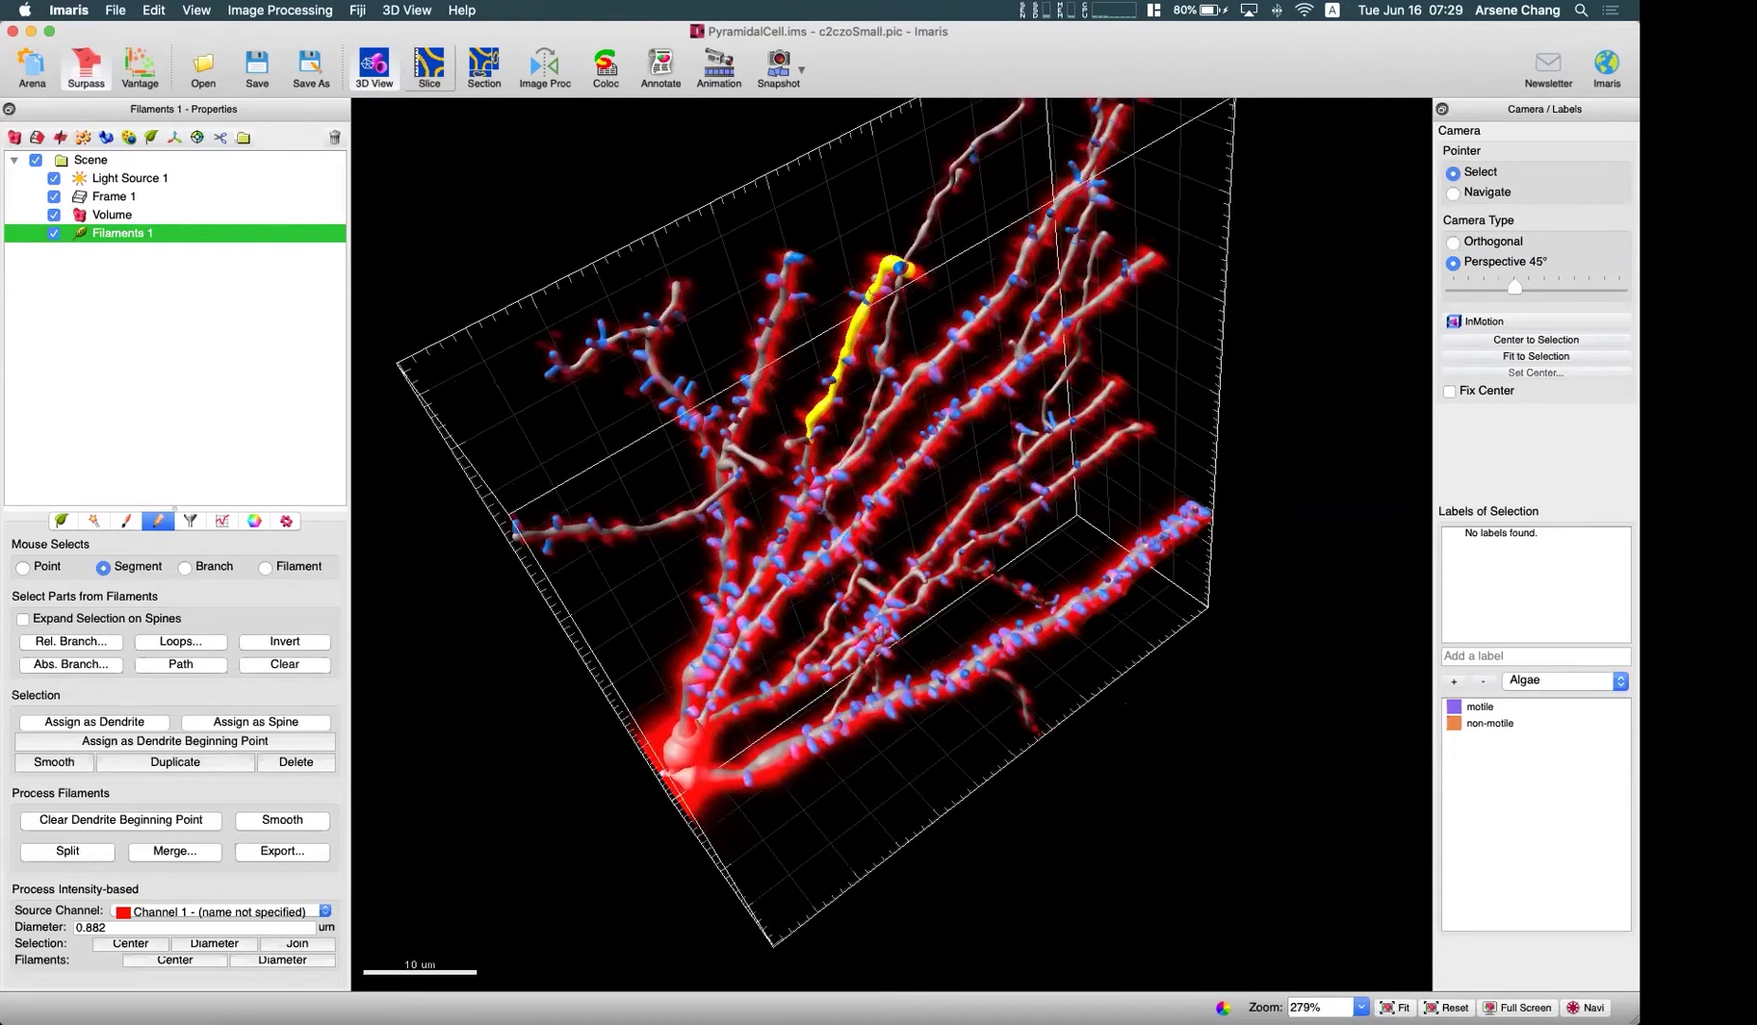
{"action": "key", "text": "Escape"}
{"action": "left_click_drag", "start_coordinate": [792, 519], "coordinate": [778, 622]}
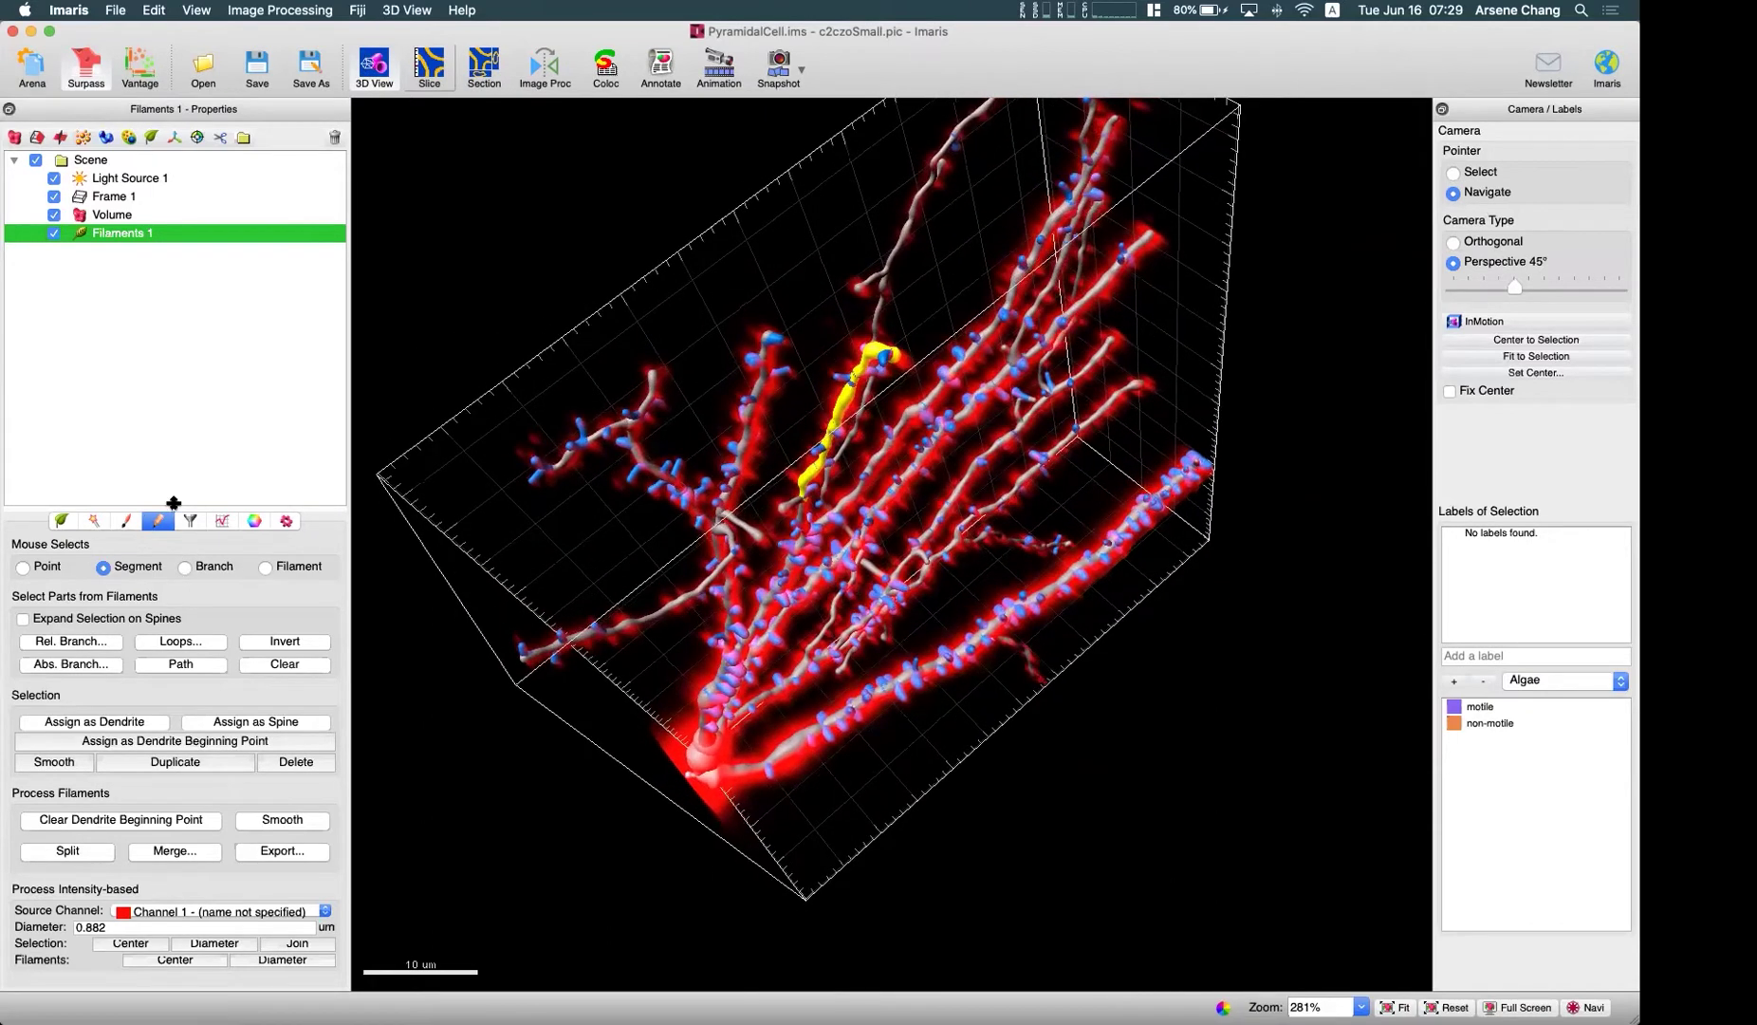
- Delete the short dendrite stub at the junction of the wrongly connected side dendrite
{"action": "key", "text": "Escape"}
{"action": "left_click", "coordinate": [750, 532]}
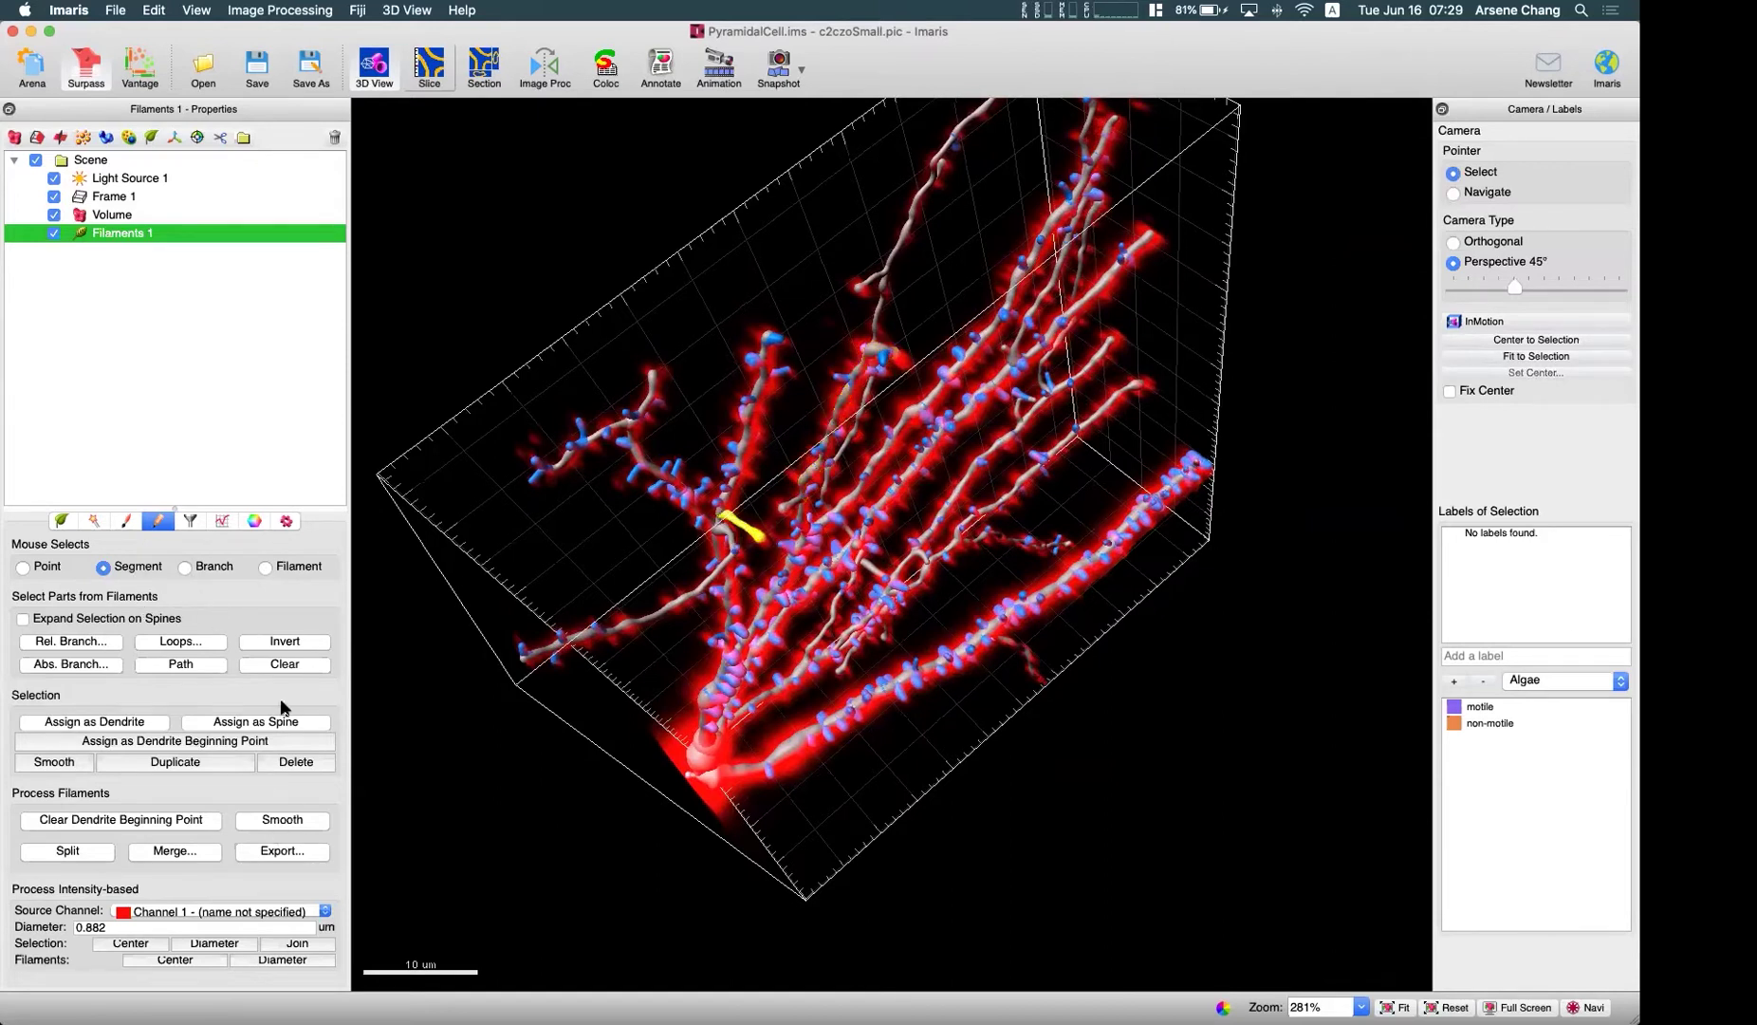
{"action": "left_click", "coordinate": [285, 764]}
- Set the selection mode to Branch and delete the whole wrongly connected side dendrite together with its spines
{"action": "left_click", "coordinate": [734, 548]}
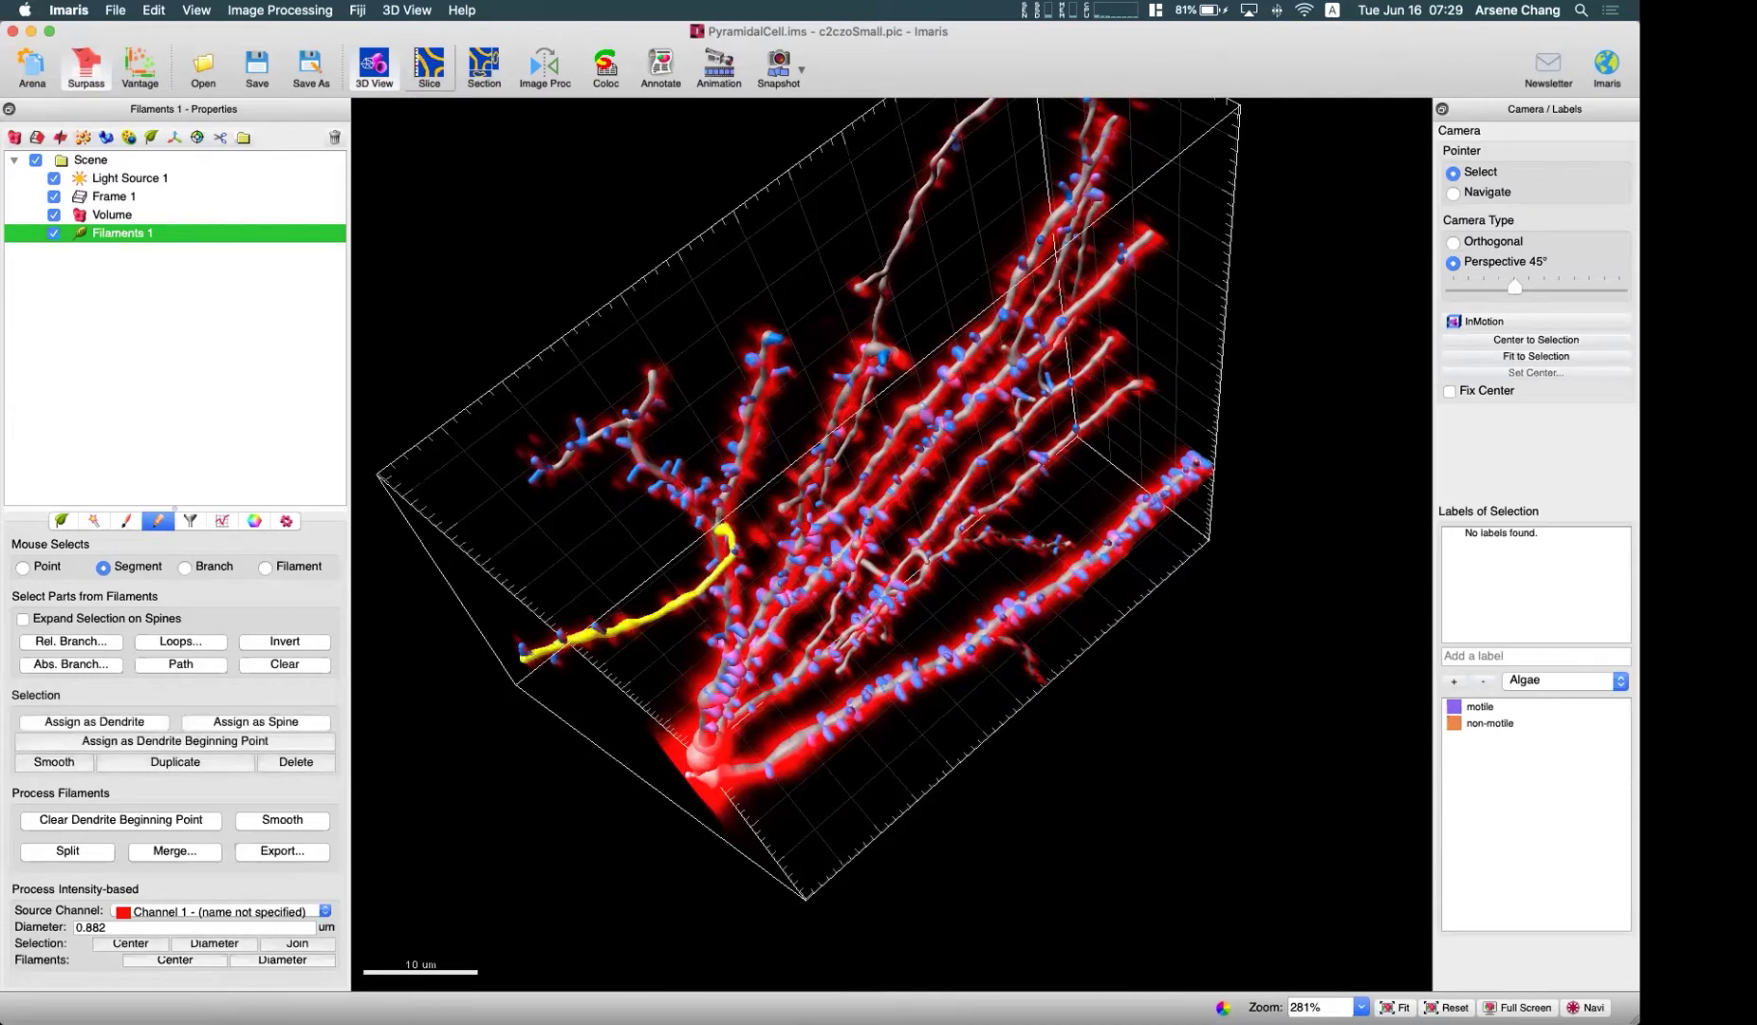
{"action": "key", "text": "Escape"}
{"action": "left_click_drag", "start_coordinate": [738, 588], "coordinate": [675, 388]}
{"action": "scroll", "coordinate": [674, 388], "scroll_direction": "up", "scroll_amount": 10}
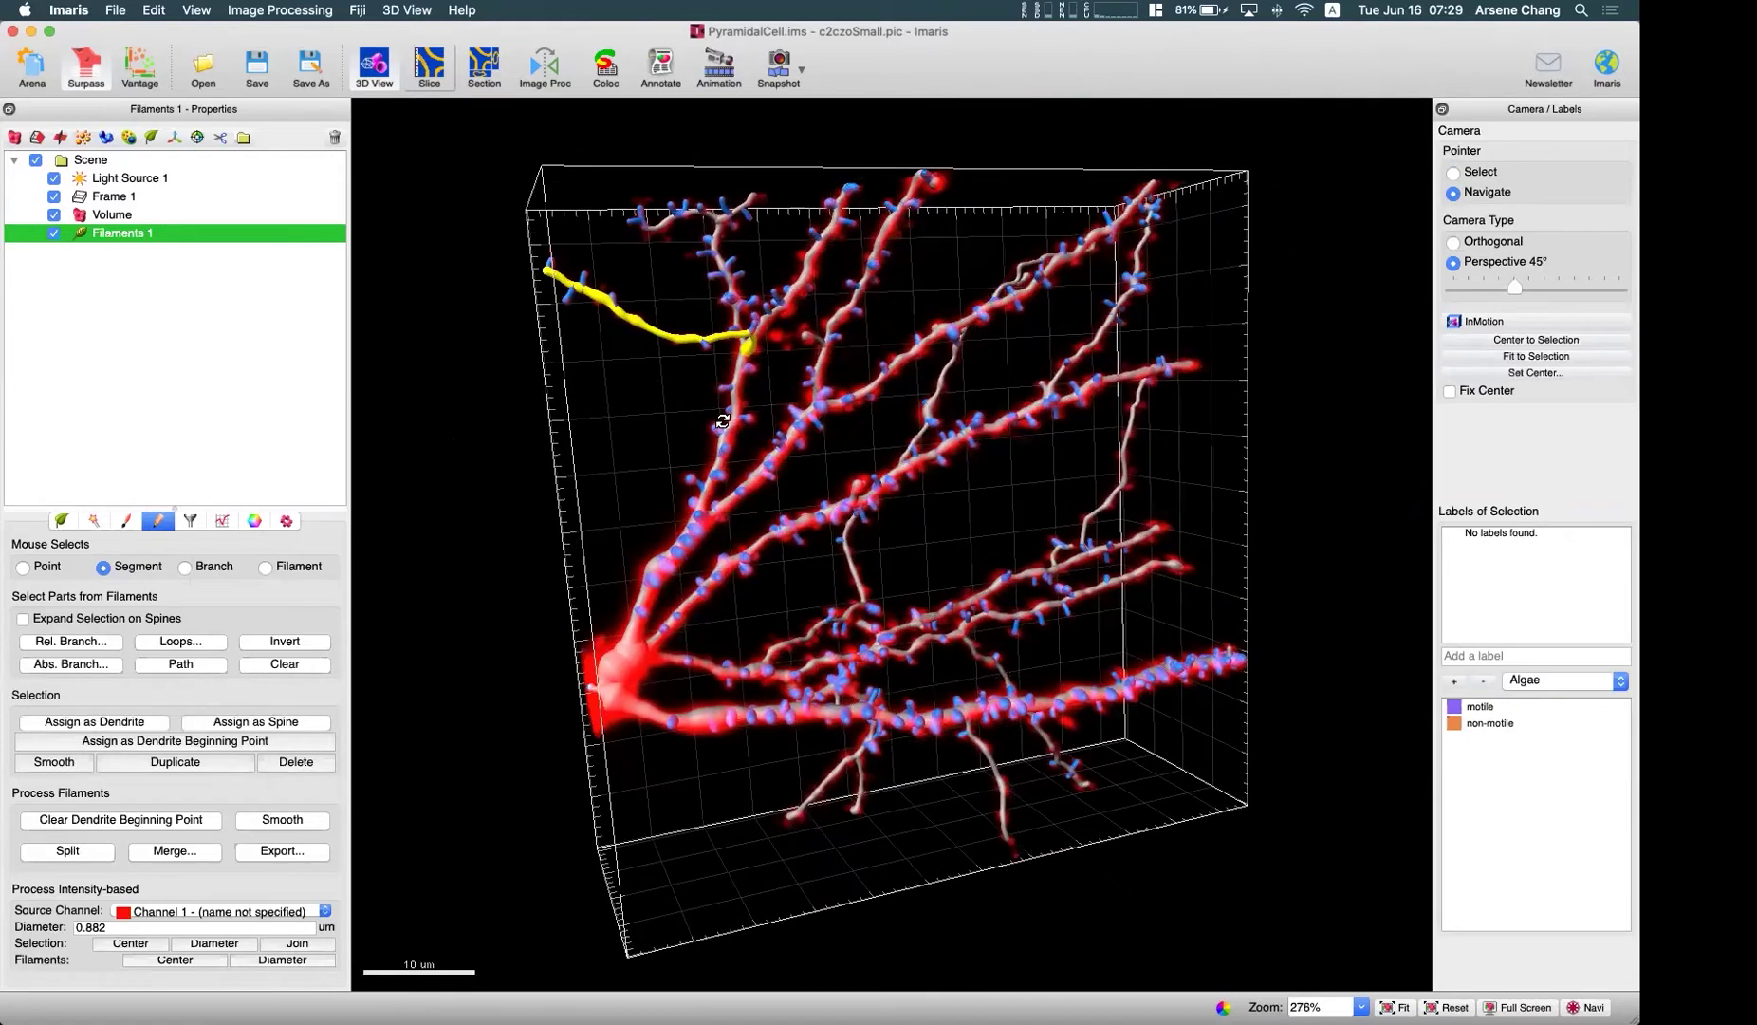
{"action": "scroll", "coordinate": [728, 440], "scroll_direction": "down", "scroll_amount": 4}
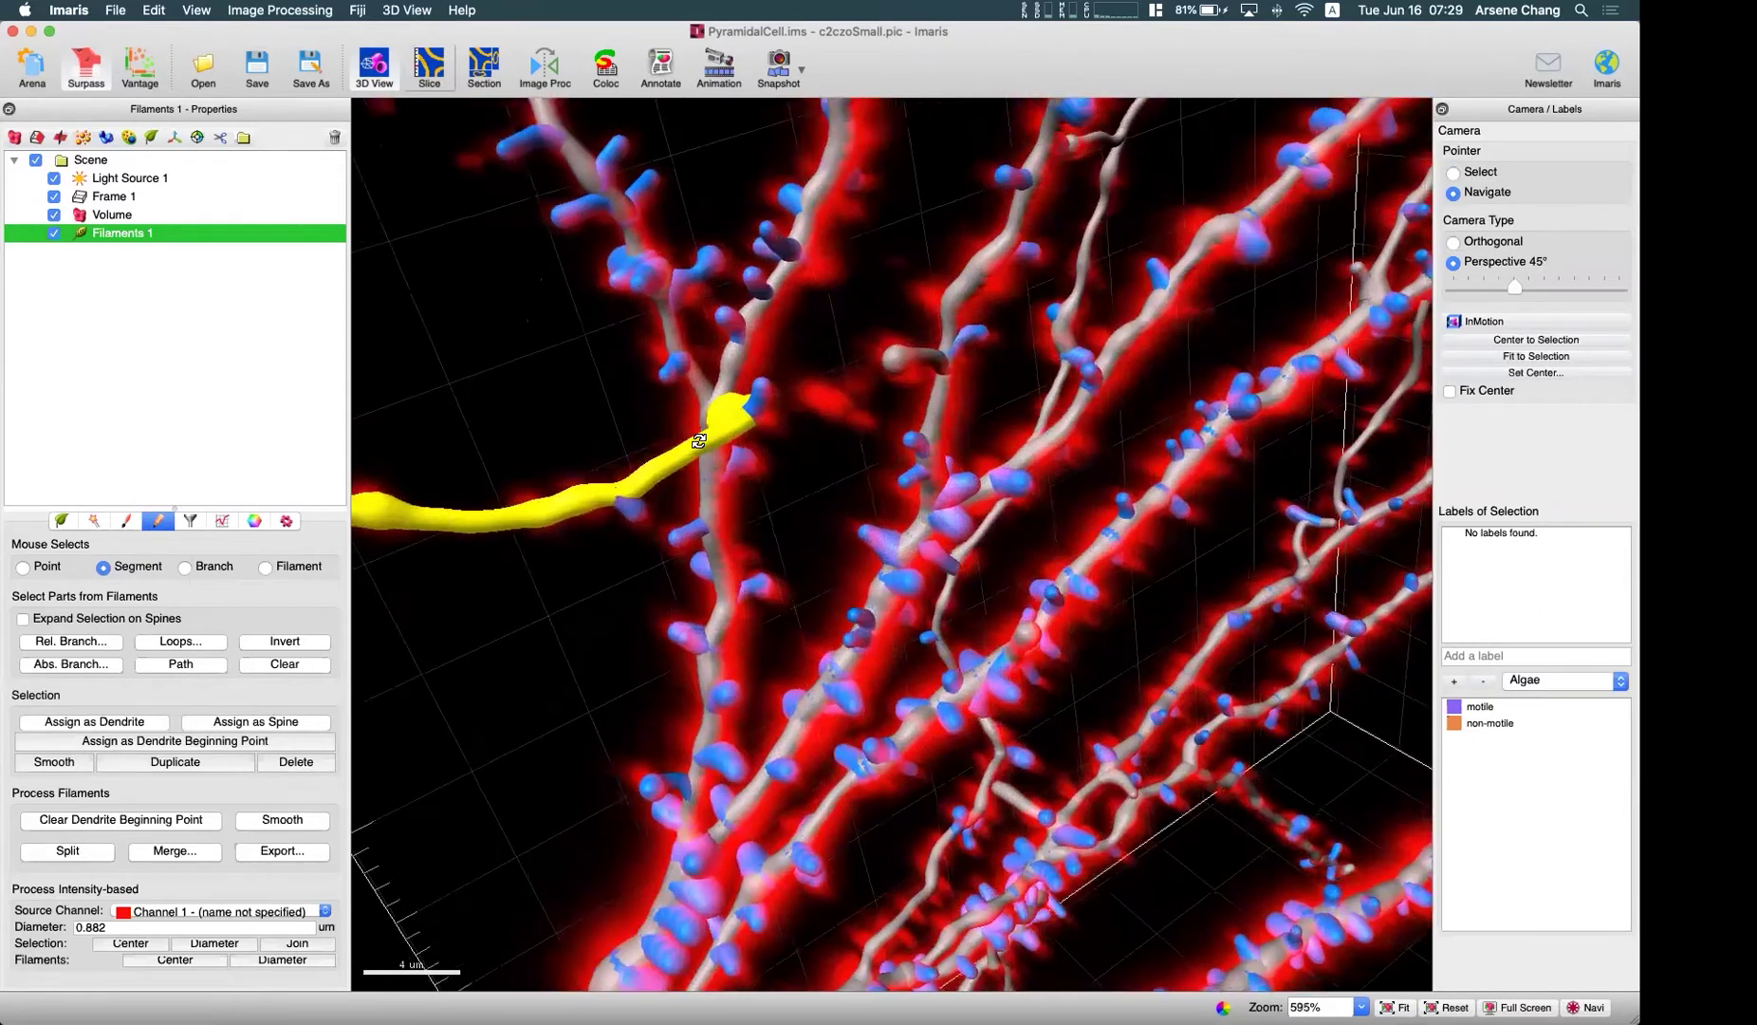
{"action": "left_click", "coordinate": [214, 567]}
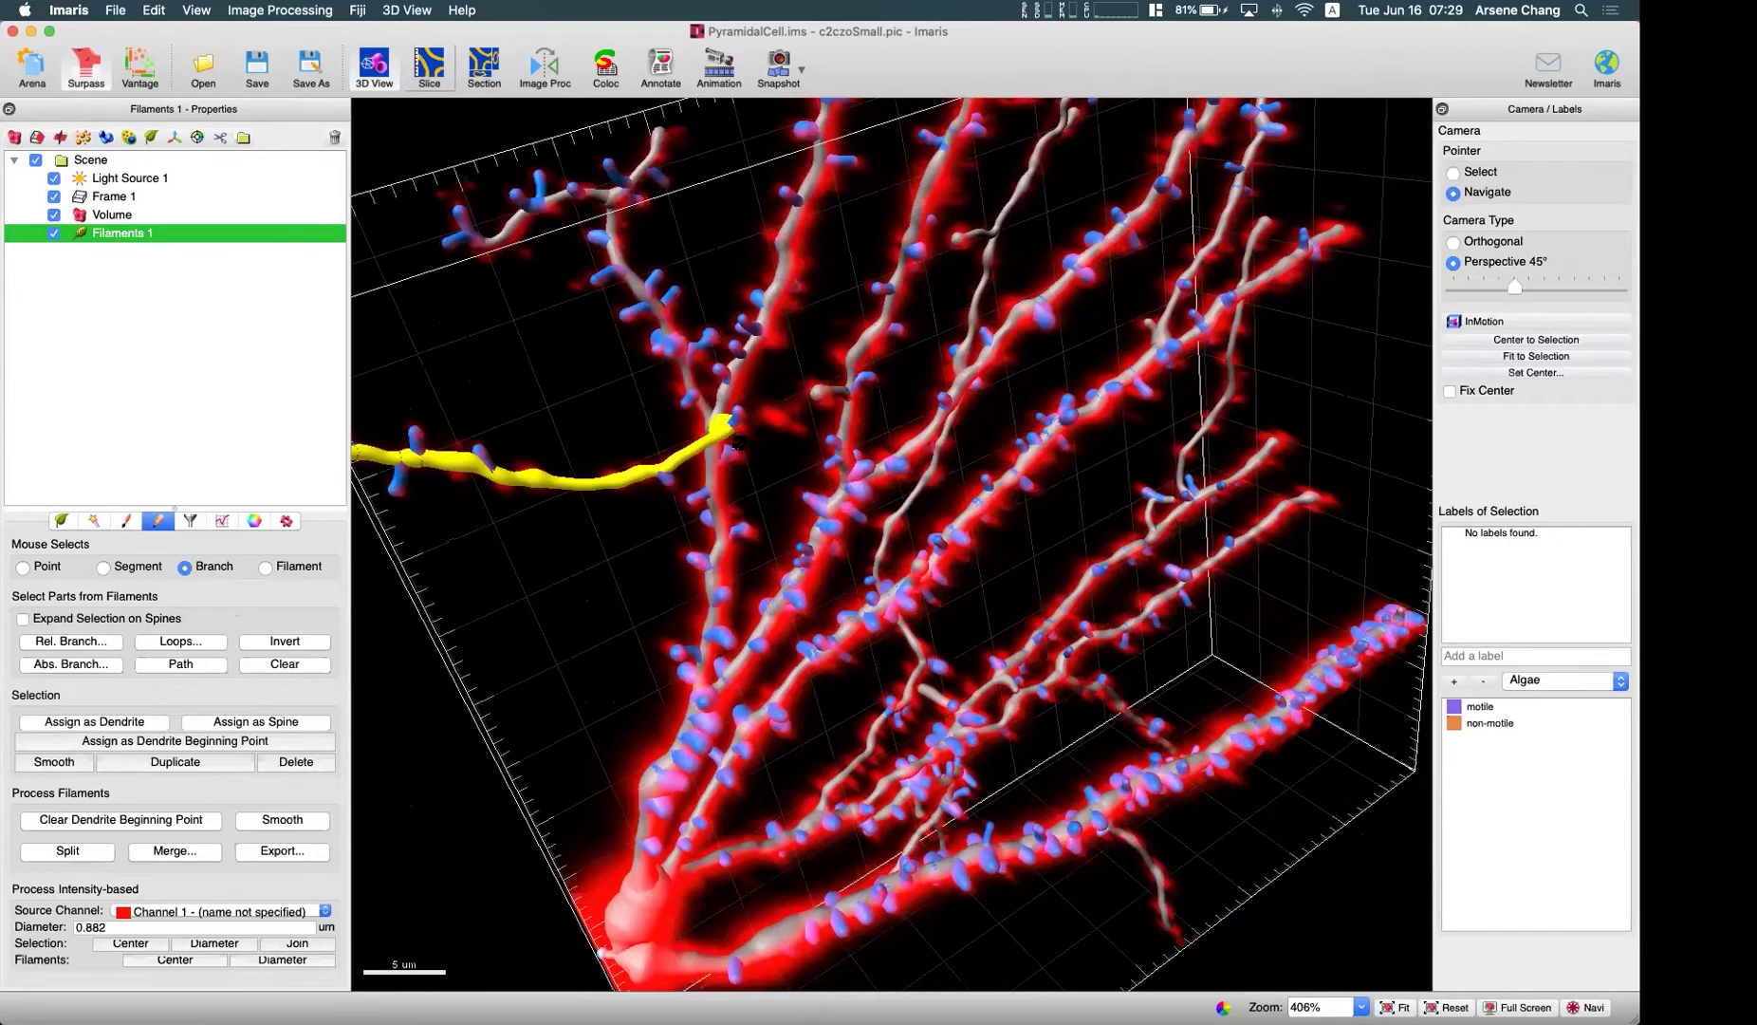
{"action": "left_click_drag", "start_coordinate": [756, 445], "coordinate": [715, 441]}
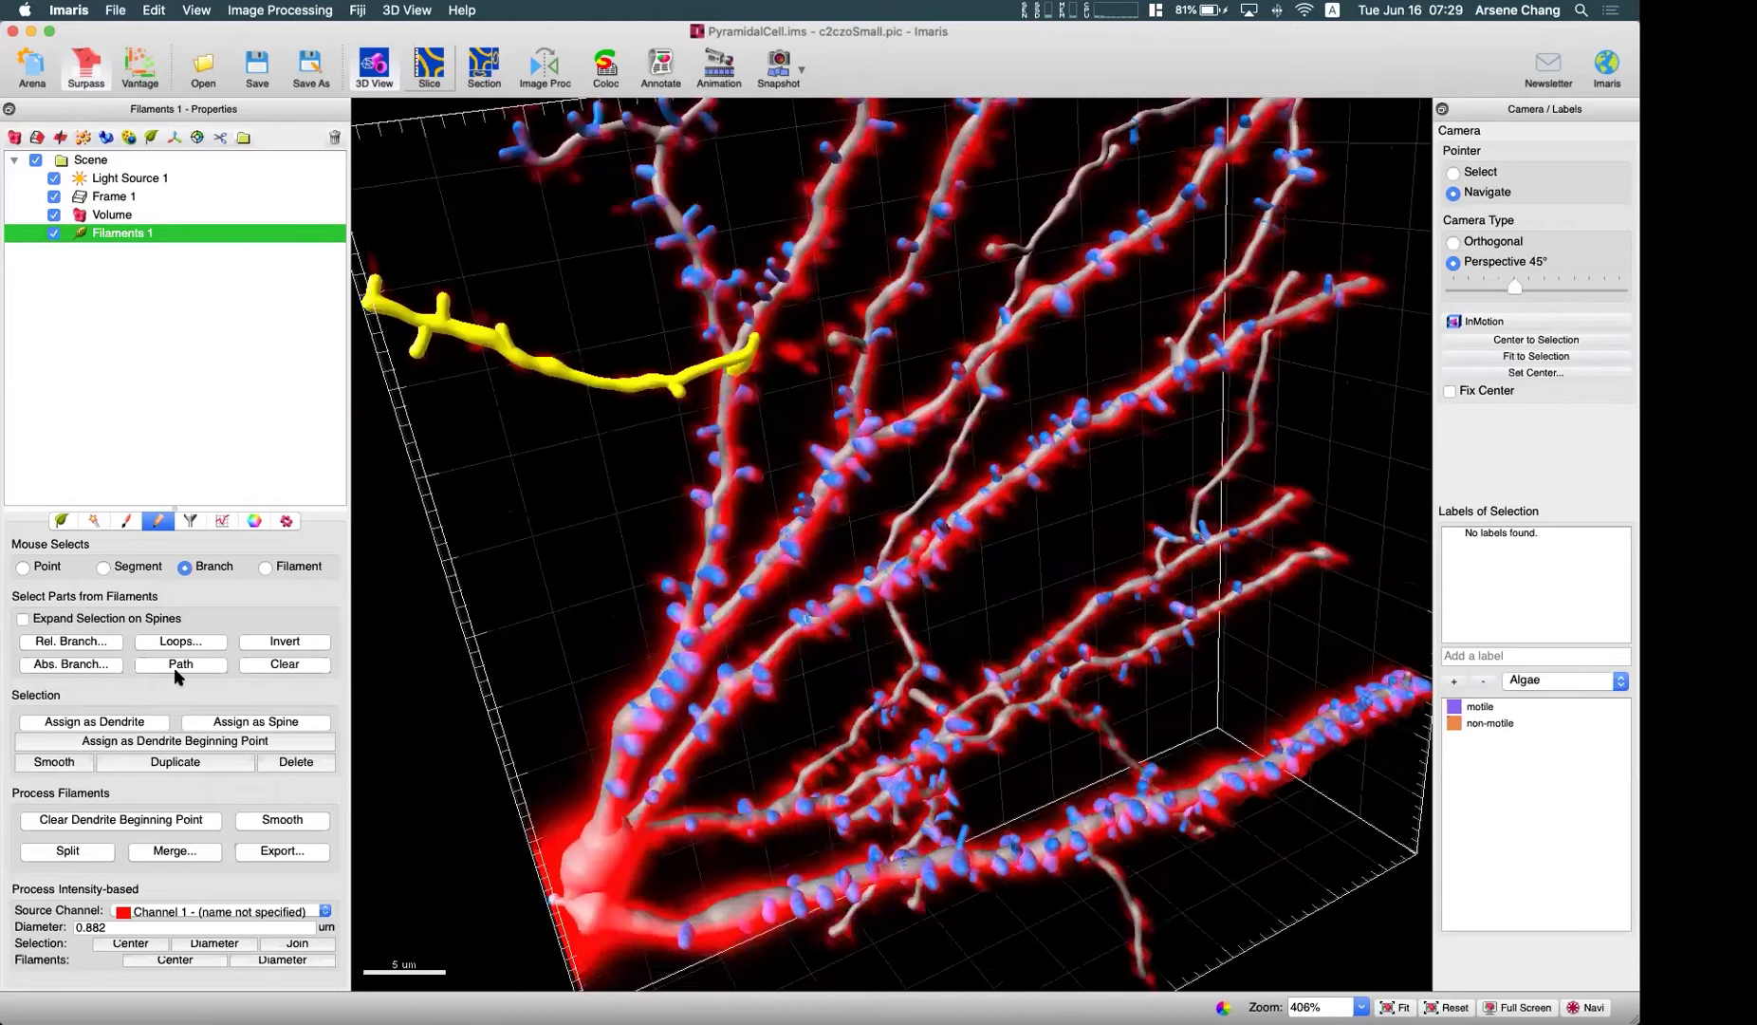
{"action": "left_click", "coordinate": [295, 761]}
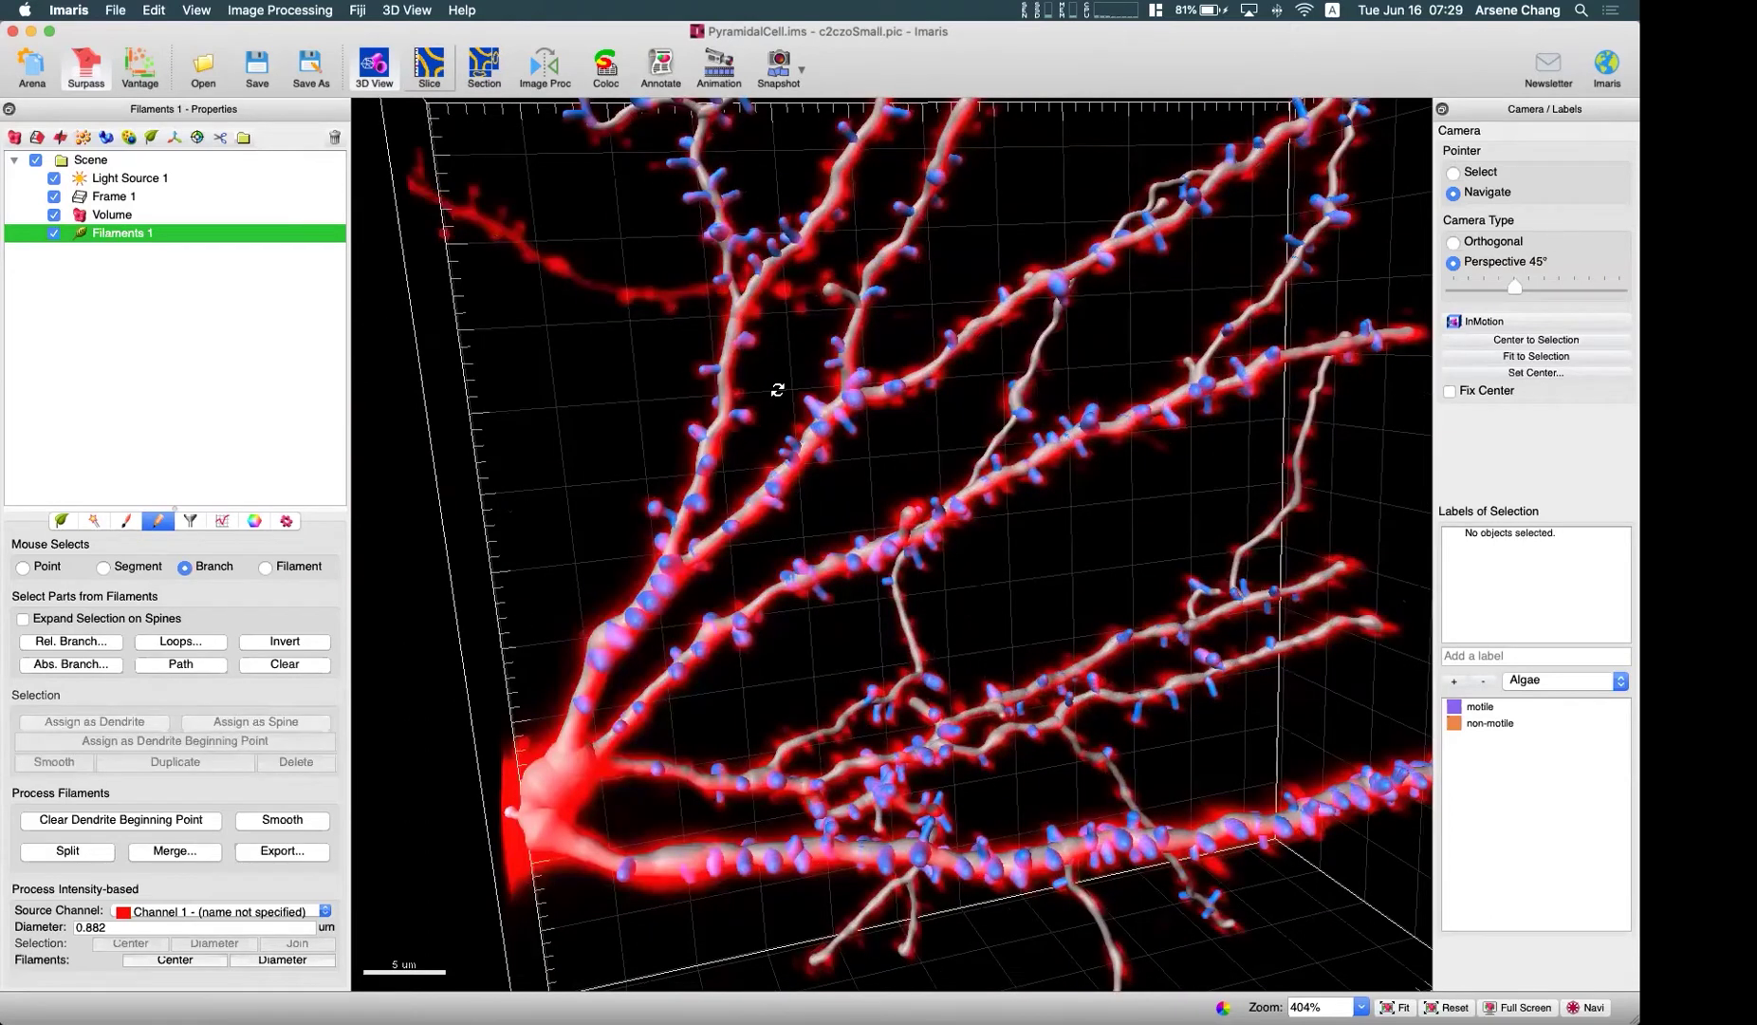
- Delete the short leftover stub on the neighbouring dendrite that faces the removed side dendrite
{"action": "key", "text": "Escape"}
{"action": "left_click", "coordinate": [831, 297]}
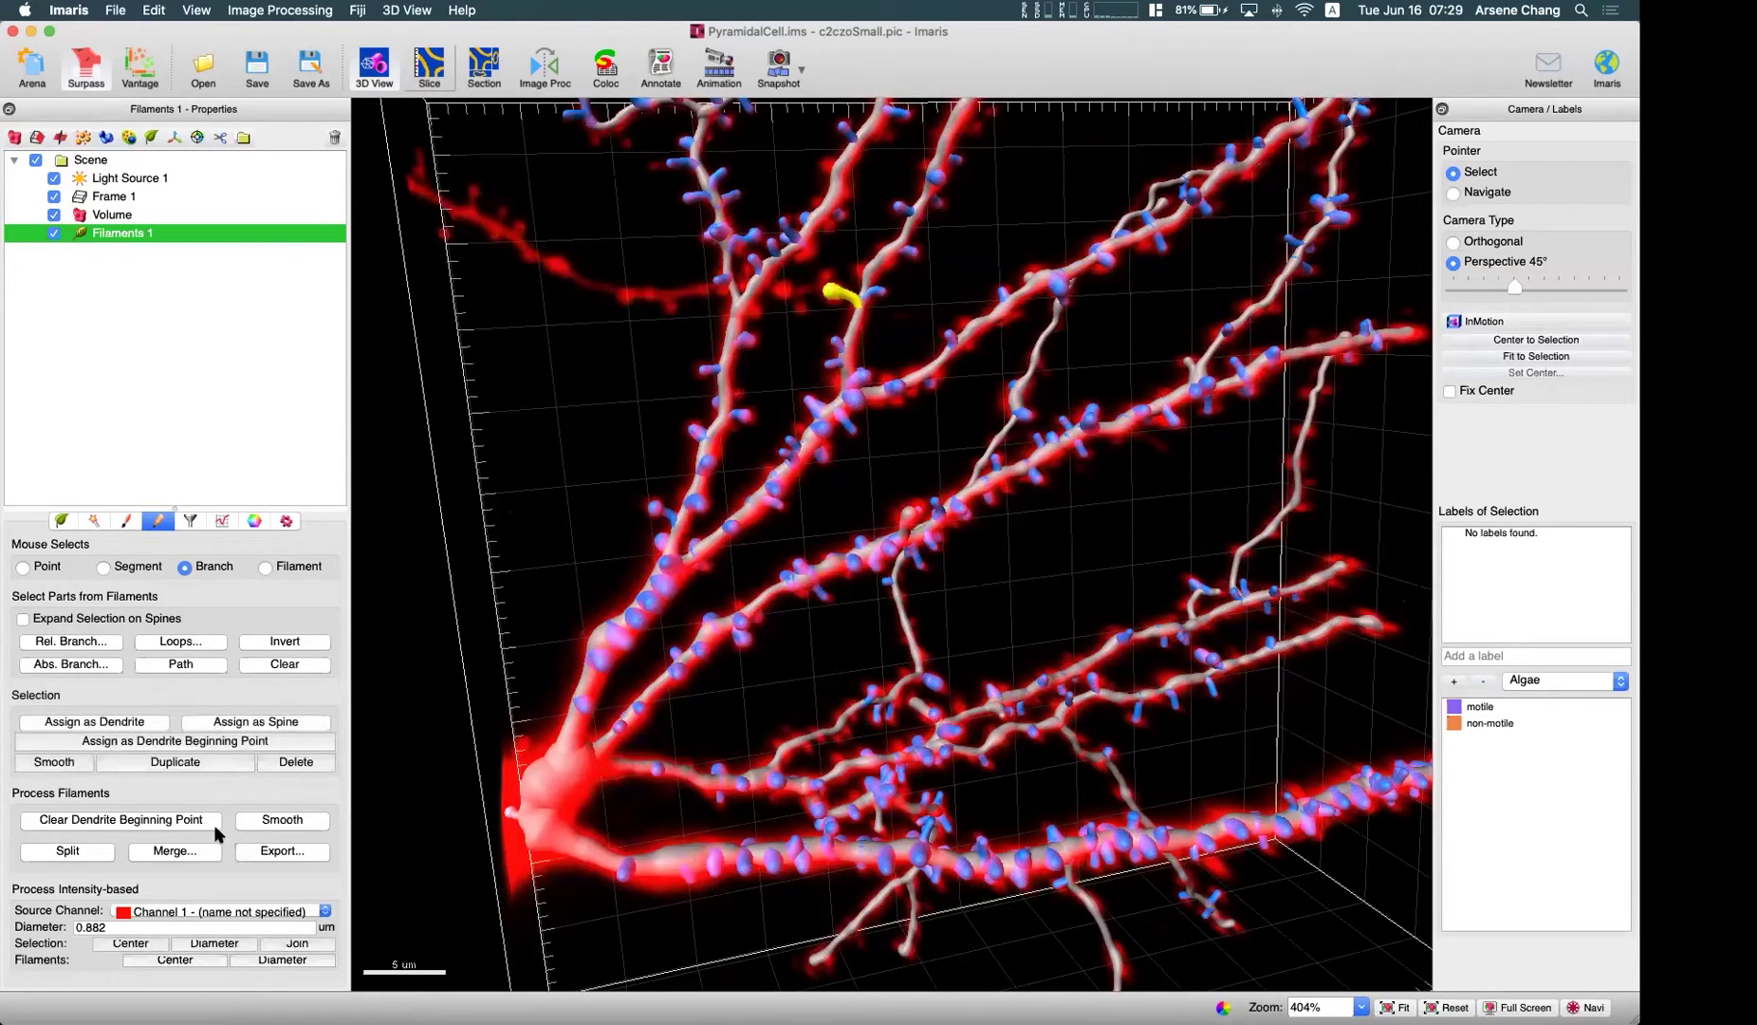
{"action": "left_click", "coordinate": [295, 762]}
- Select the dendrite branch from which the untraced side dendrite actually originates
{"action": "key", "text": "Escape"}
{"action": "left_click_drag", "start_coordinate": [769, 539], "coordinate": [883, 496]}
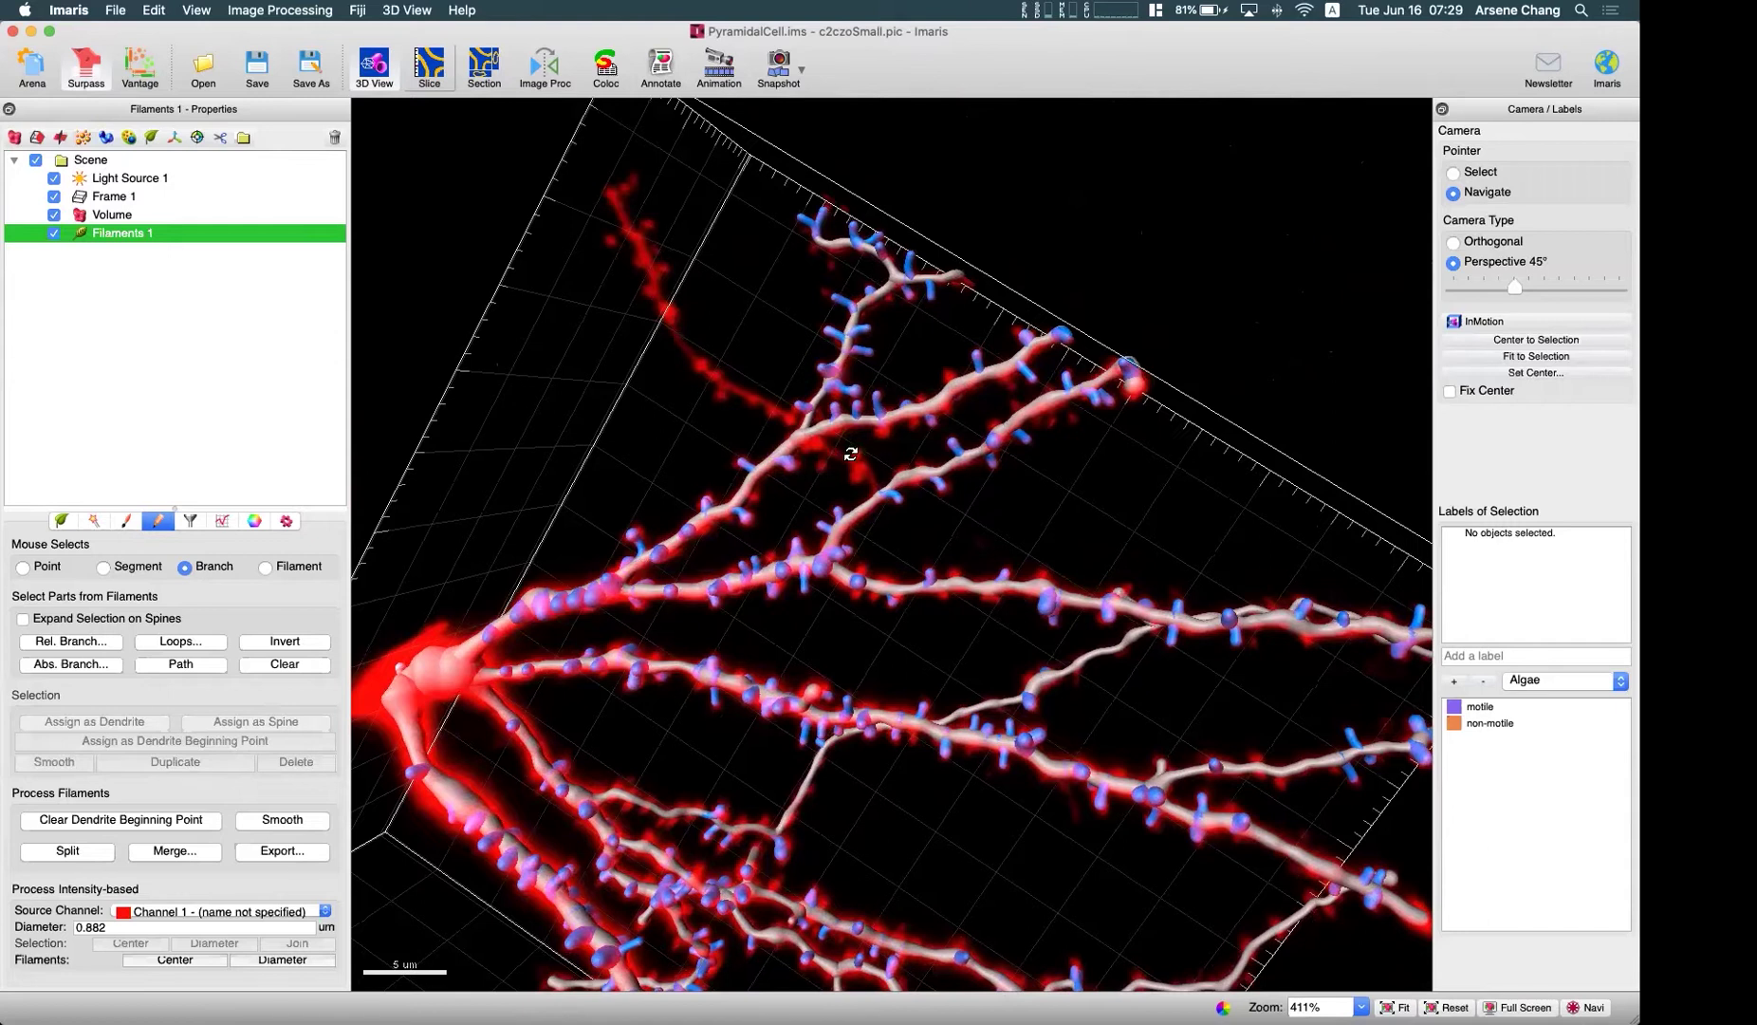
{"action": "left_click_drag", "start_coordinate": [768, 571], "coordinate": [897, 476]}
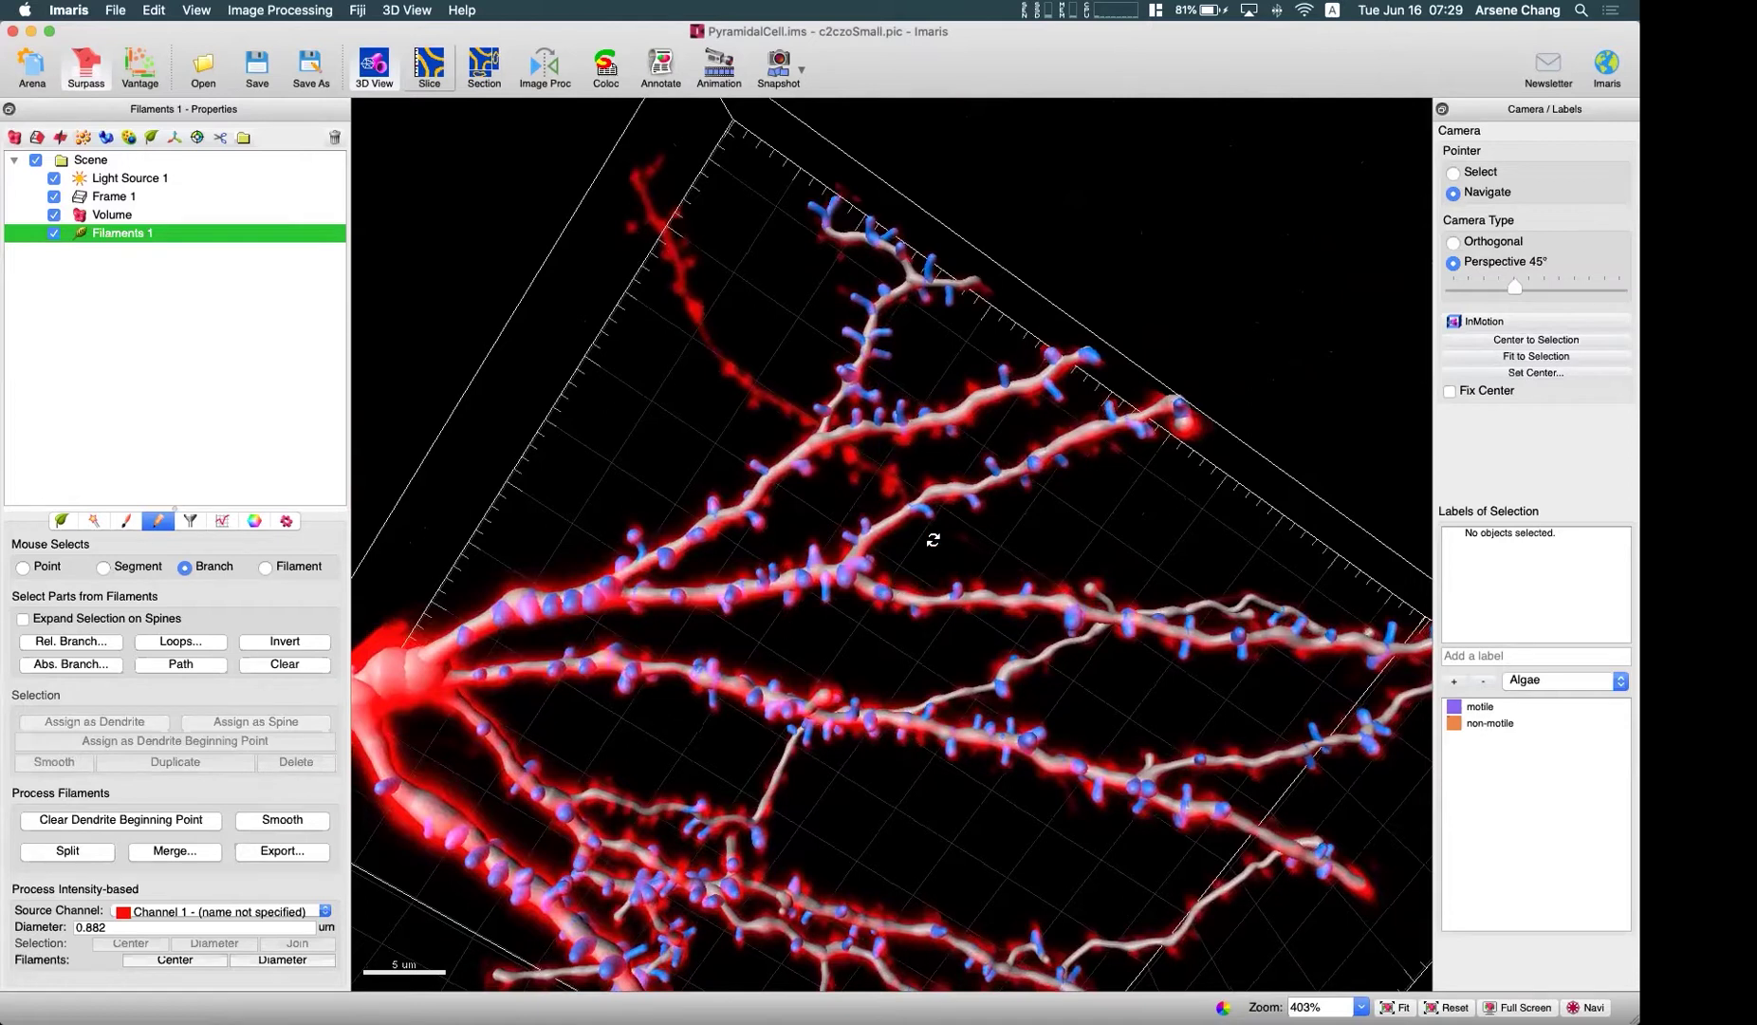
{"action": "key", "text": "Escape"}
{"action": "left_click", "coordinate": [897, 517]}
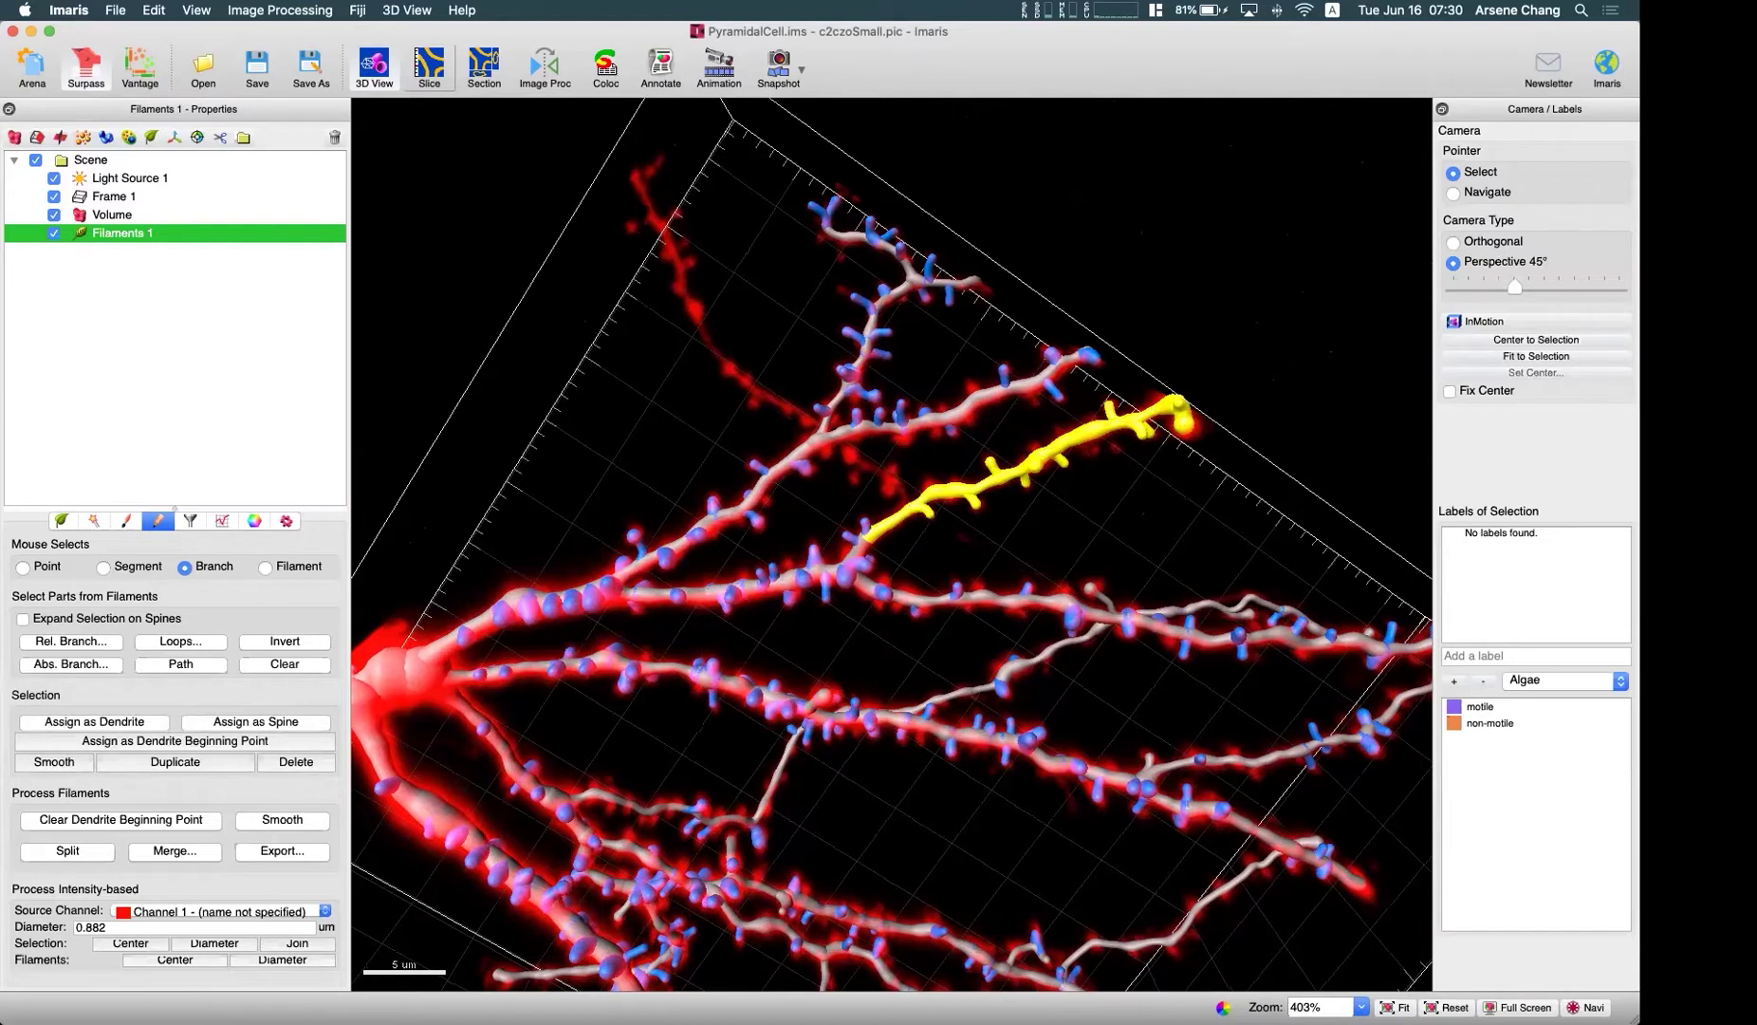
{"action": "key", "text": "Escape"}
{"action": "left_click_drag", "start_coordinate": [910, 454], "coordinate": [952, 227]}
{"action": "left_click_drag", "start_coordinate": [954, 577], "coordinate": [825, 560]}
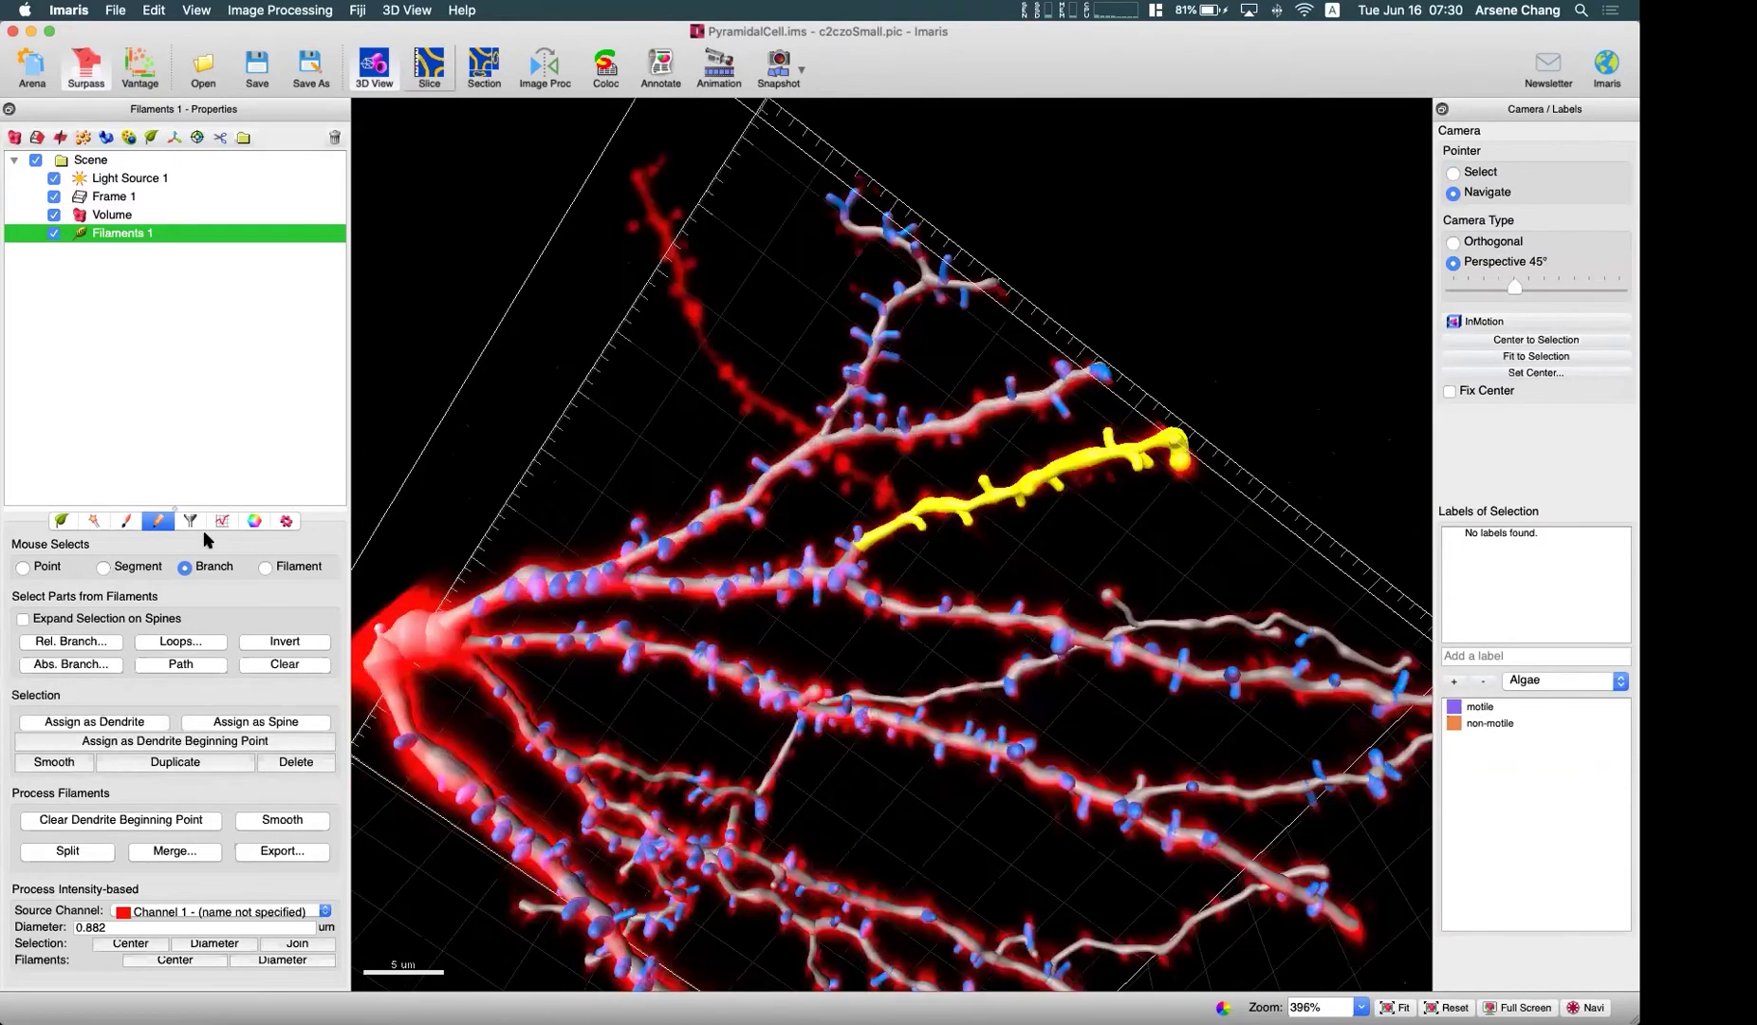
- Start an AutoPath dendrite trace on Channel 1 from the selected branch toward the far tip of the untraced dendrite
{"action": "left_click", "coordinate": [127, 521]}
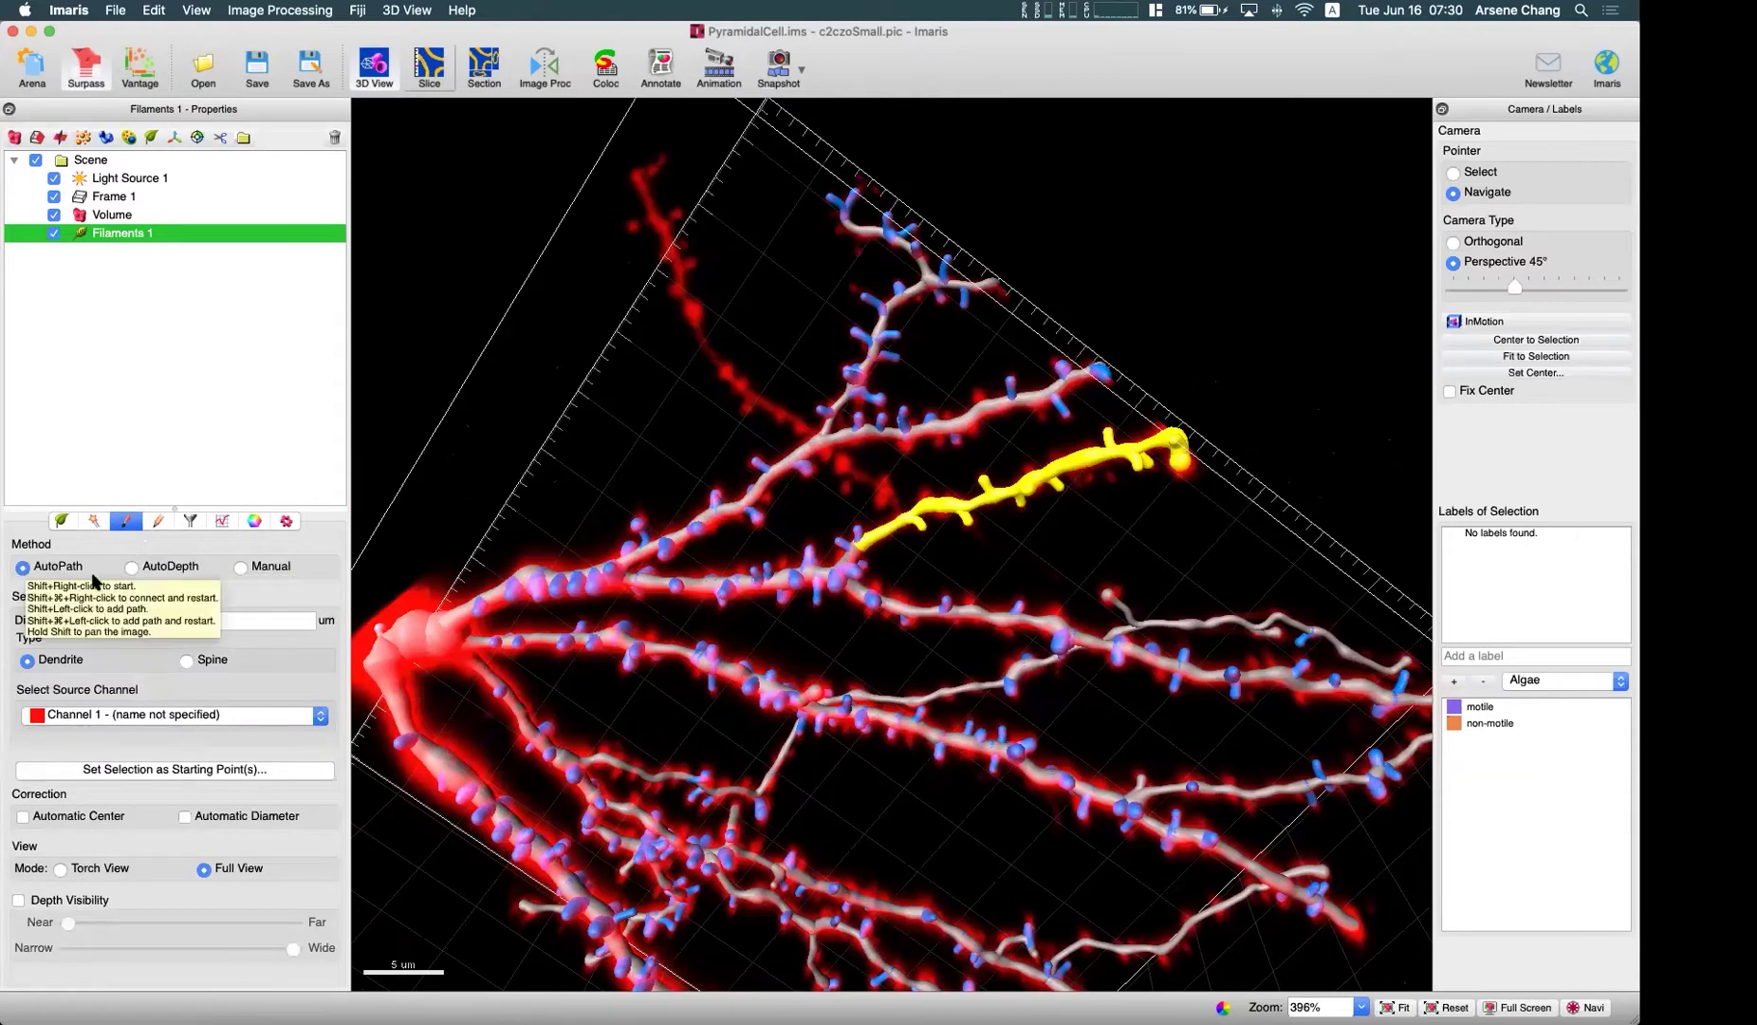
{"action": "mouse_move", "coordinate": [859, 648]}
{"action": "left_mouse_down"}
{"action": "mouse_move", "coordinate": [908, 558]}
{"action": "mouse_move", "coordinate": [835, 655]}
{"action": "left_mouse_up"}
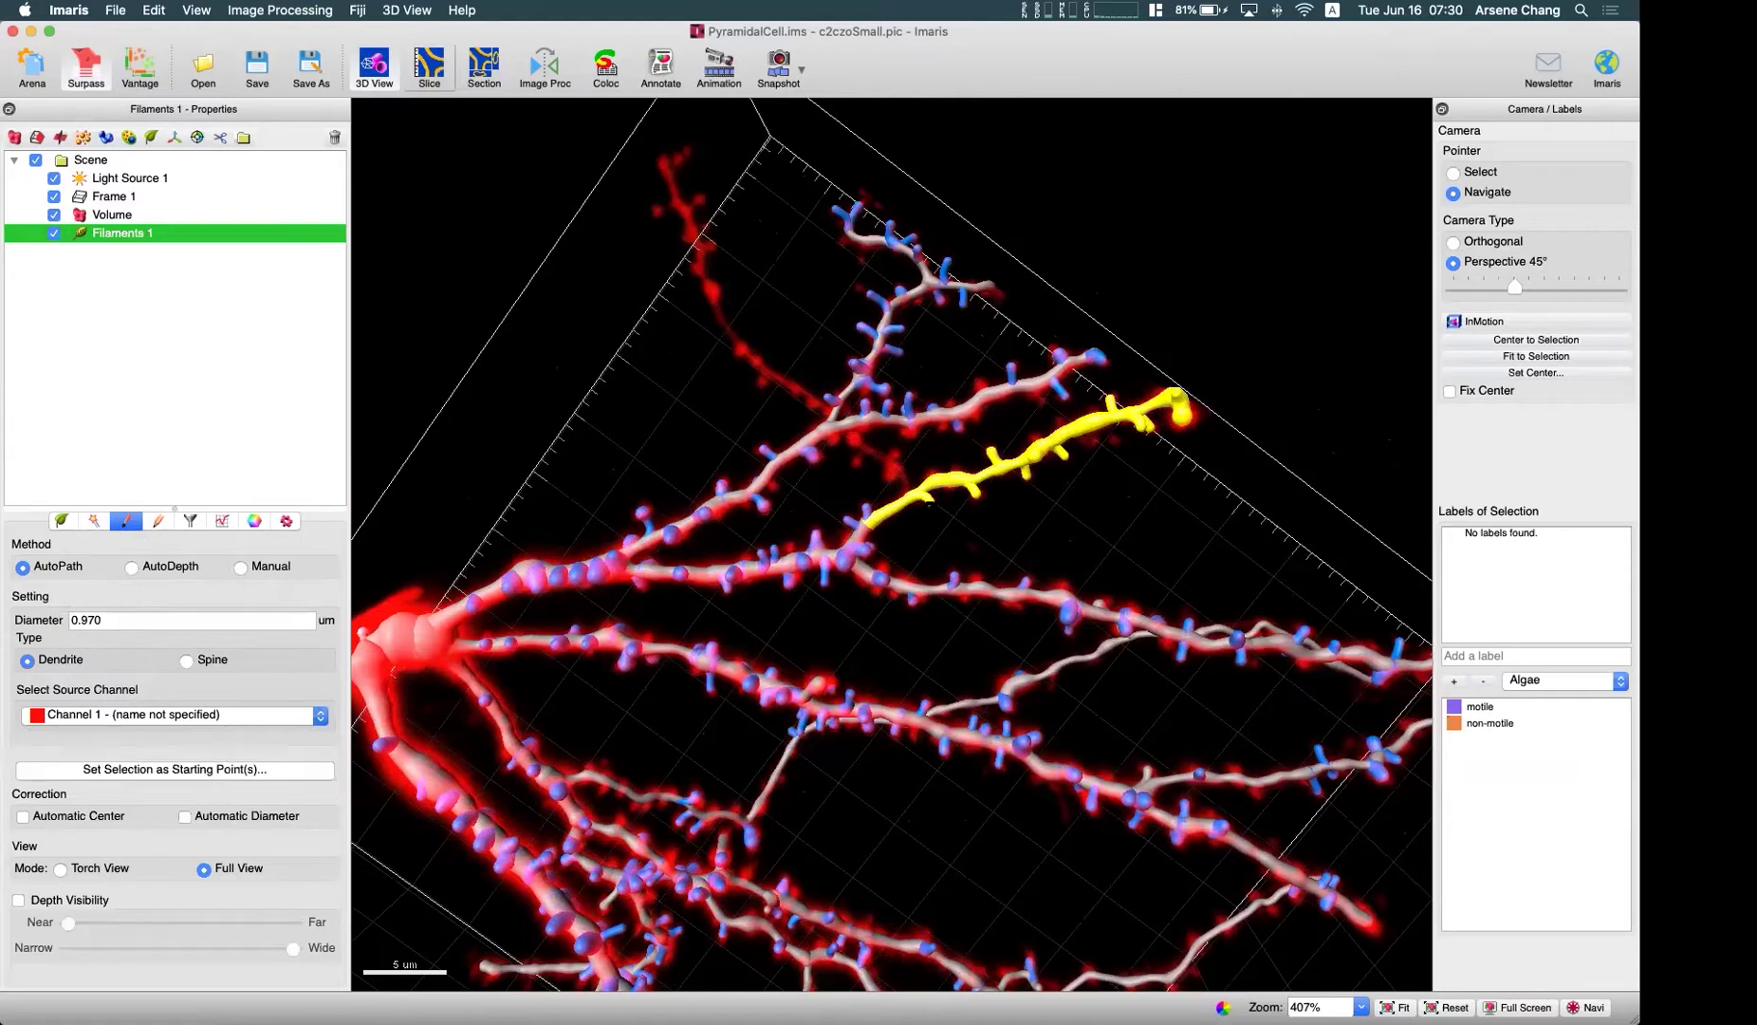
{"action": "key", "text": "Escape"}
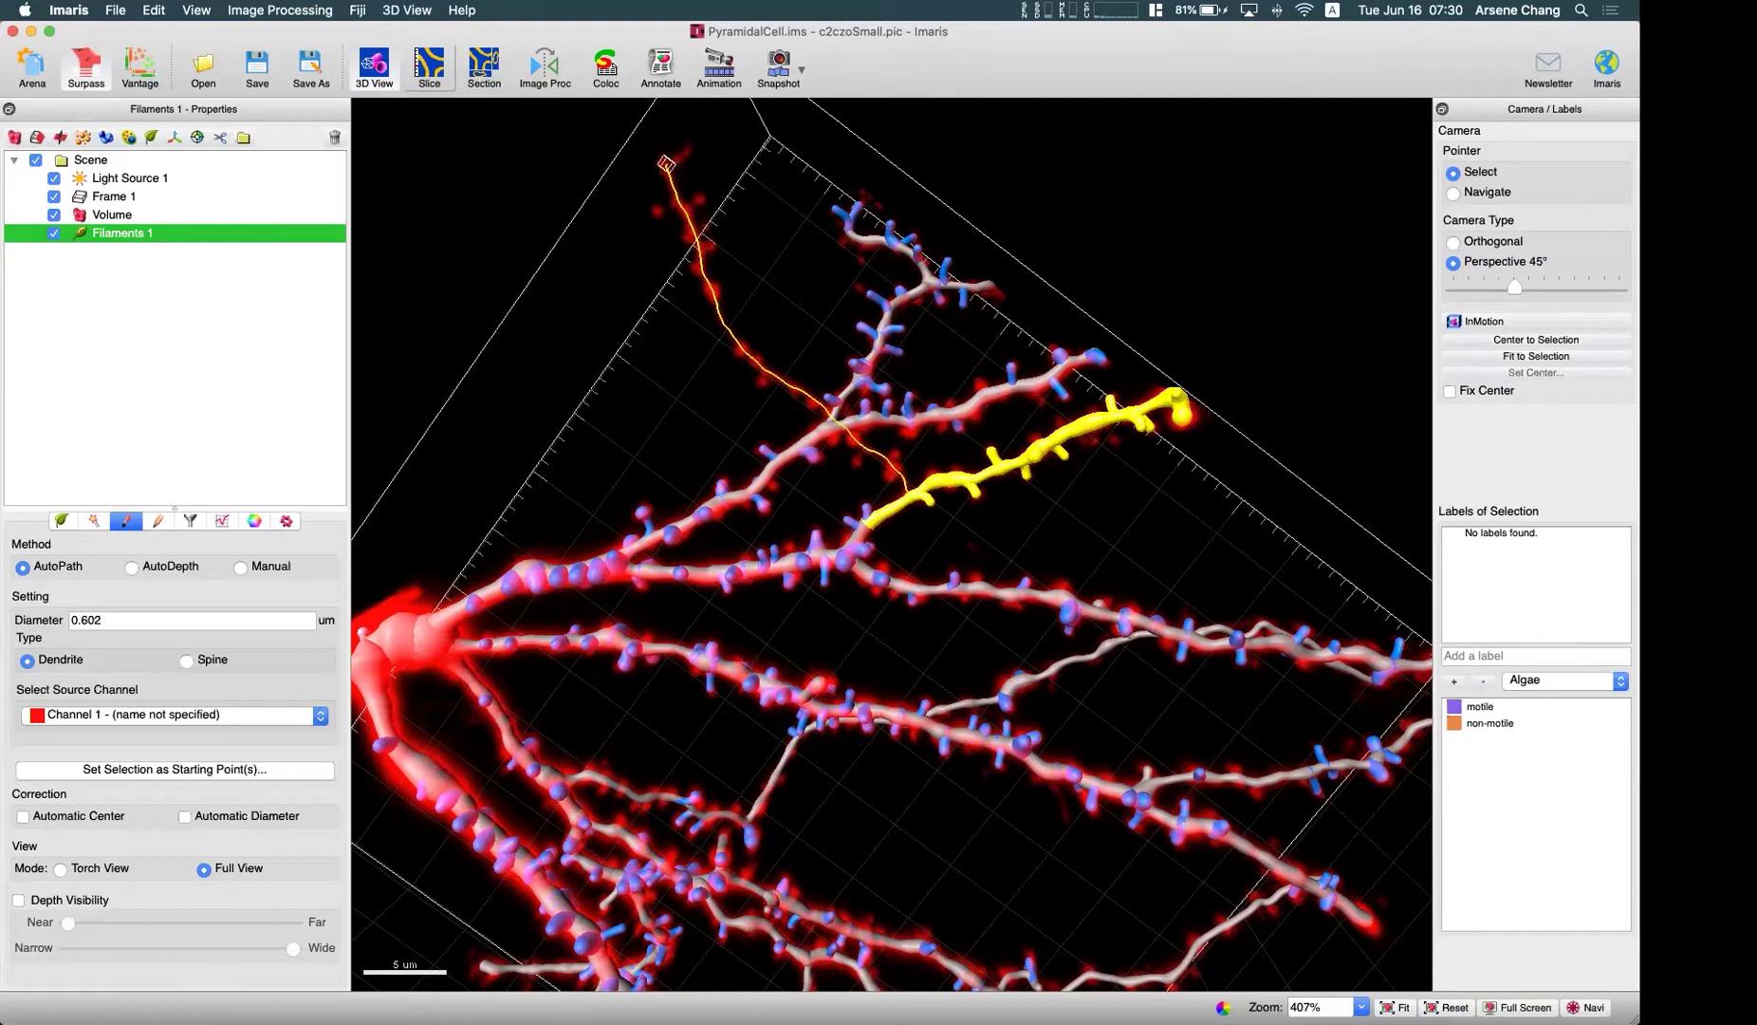
{"action": "scroll", "coordinate": [647, 242], "scroll_direction": "up", "scroll_amount": 5, "text": "shift"}
{"action": "scroll", "coordinate": [647, 242], "scroll_direction": "down", "scroll_amount": 6, "text": "shift"}
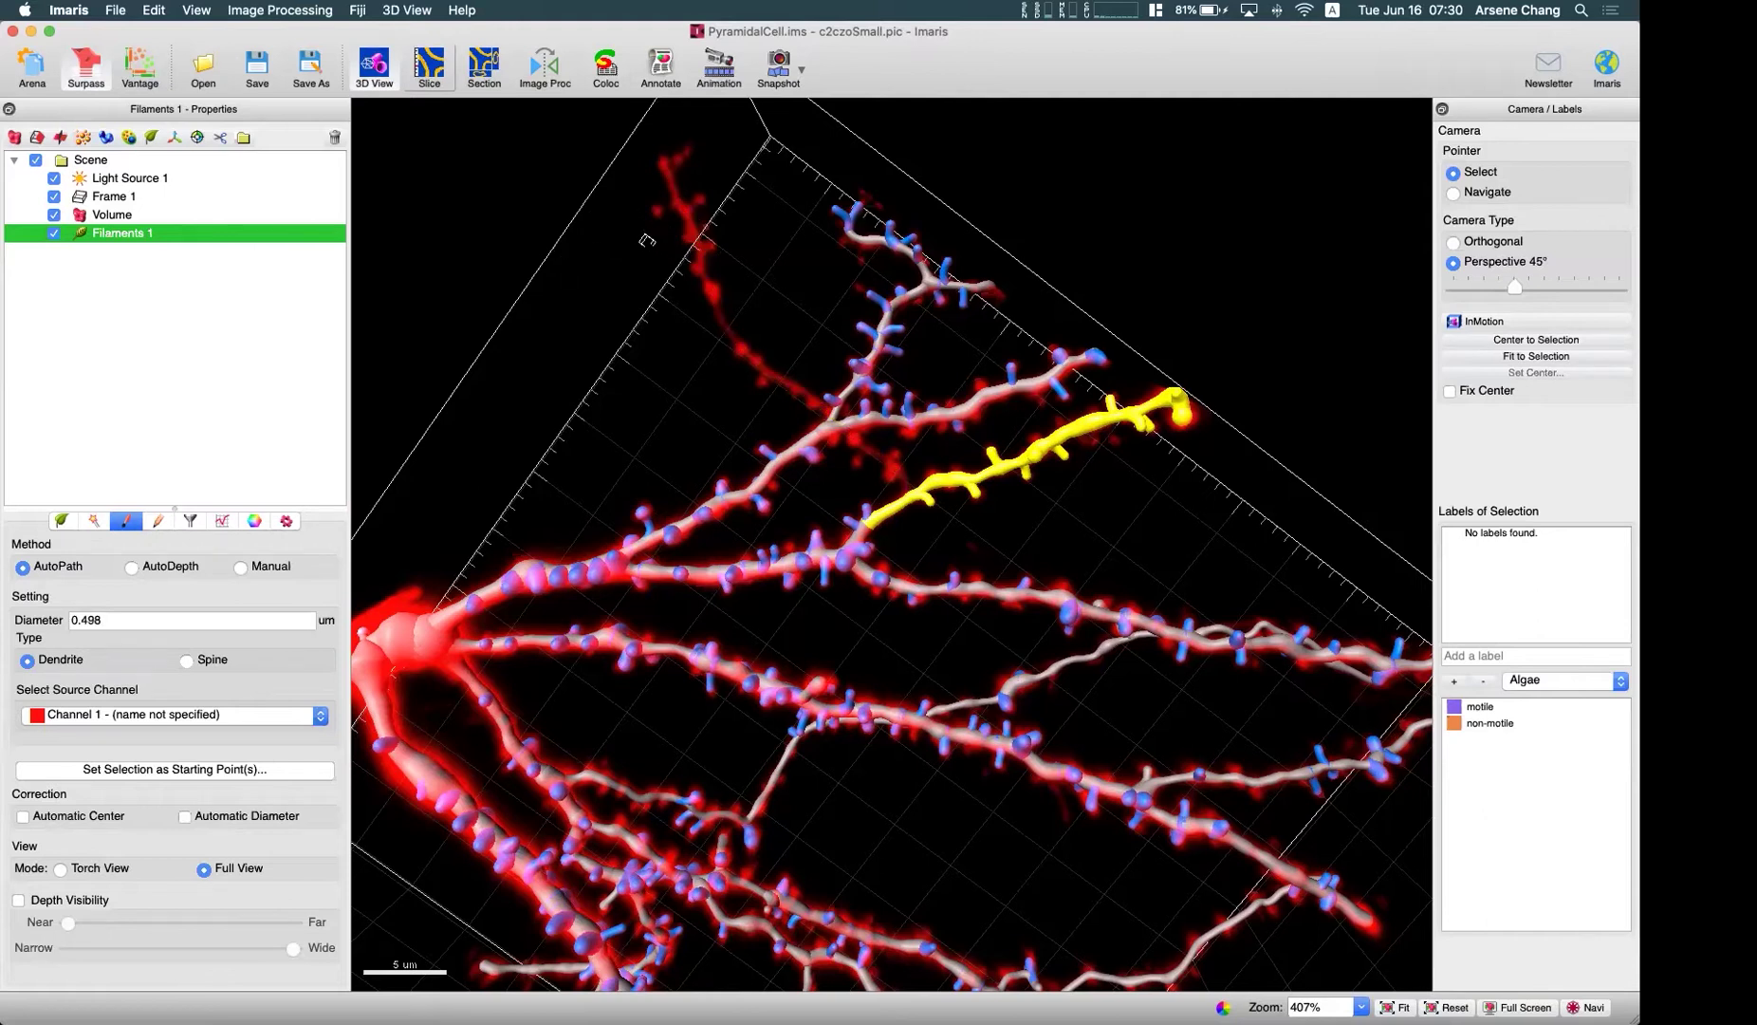
{"action": "key", "text": "Escape"}
{"action": "left_click_drag", "start_coordinate": [647, 242], "coordinate": [652, 395]}
{"action": "right_click_drag", "start_coordinate": [653, 394], "coordinate": [661, 328]}
- Set the trace diameter to 0.340 um and add the dendrite path ending at the tip of the volume signal
{"action": "key", "text": "Escape"}
{"action": "key", "text": "Escape"}
{"action": "scroll", "coordinate": [664, 337], "scroll_direction": "up", "scroll_amount": 2}
{"action": "scroll", "coordinate": [664, 337], "scroll_direction": "up", "scroll_amount": 5}
{"action": "key", "text": "Escape"}
{"action": "scroll", "coordinate": [665, 347], "scroll_direction": "down", "scroll_amount": 3, "text": "shift"}
{"action": "scroll", "coordinate": [664, 347], "scroll_direction": "down", "scroll_amount": 1, "text": "shift"}
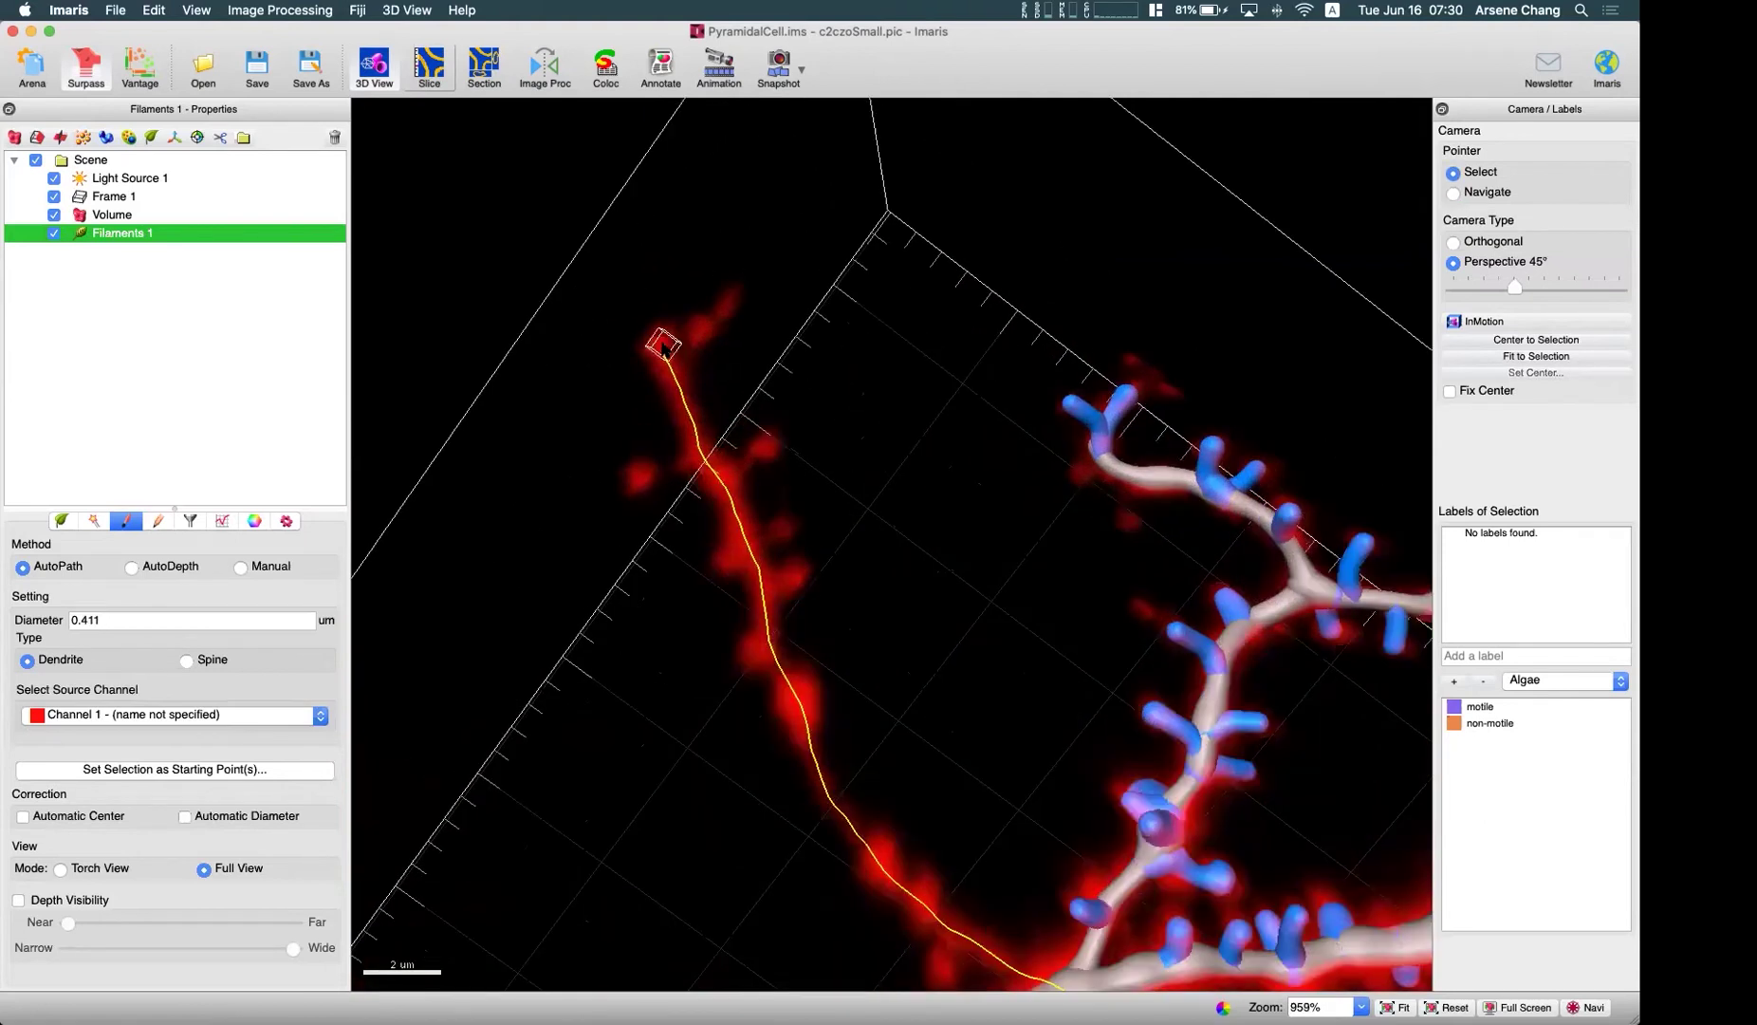
{"action": "key", "text": "Escape"}
{"action": "key", "text": "Escape"}
{"action": "scroll", "coordinate": [664, 346], "scroll_direction": "down", "scroll_amount": 2, "text": "shift"}
{"action": "scroll", "coordinate": [667, 349], "scroll_direction": "up", "scroll_amount": 1, "text": "shift"}
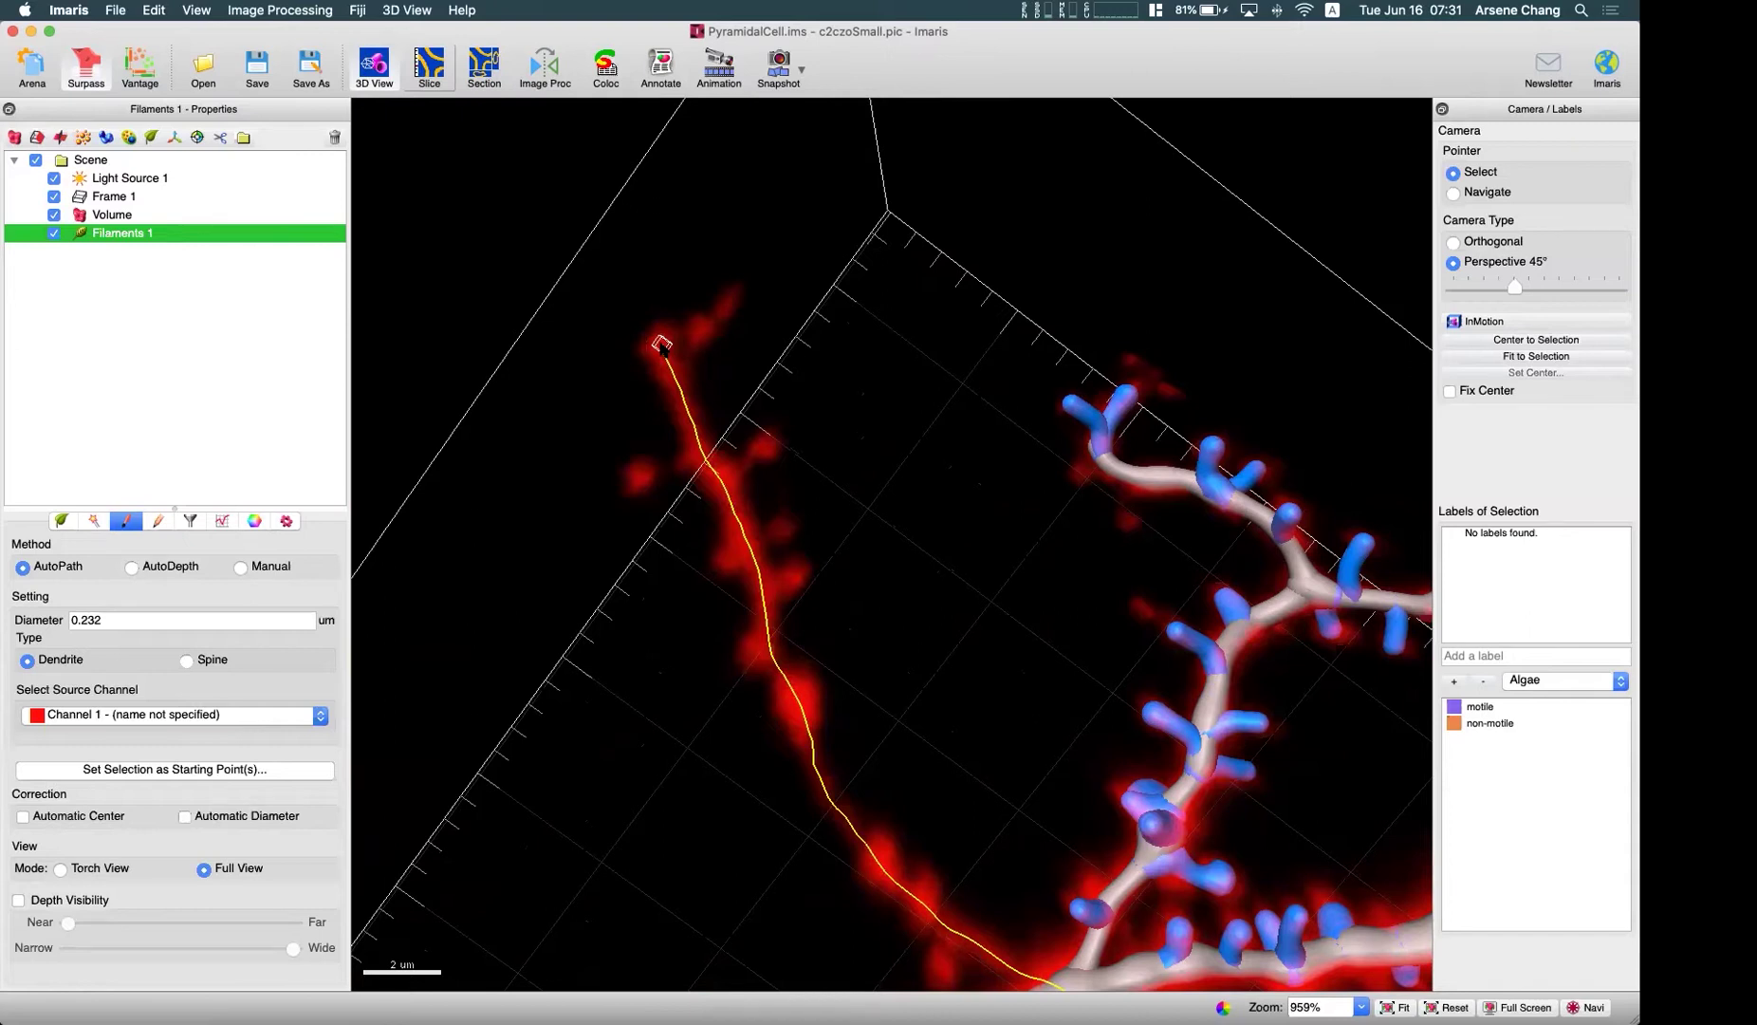
{"action": "scroll", "coordinate": [663, 349], "scroll_direction": "up", "scroll_amount": 7}
{"action": "scroll", "coordinate": [663, 348], "scroll_direction": "down", "scroll_amount": 10}
{"action": "scroll", "coordinate": [663, 349], "scroll_direction": "up", "scroll_amount": 5, "text": "shift"}
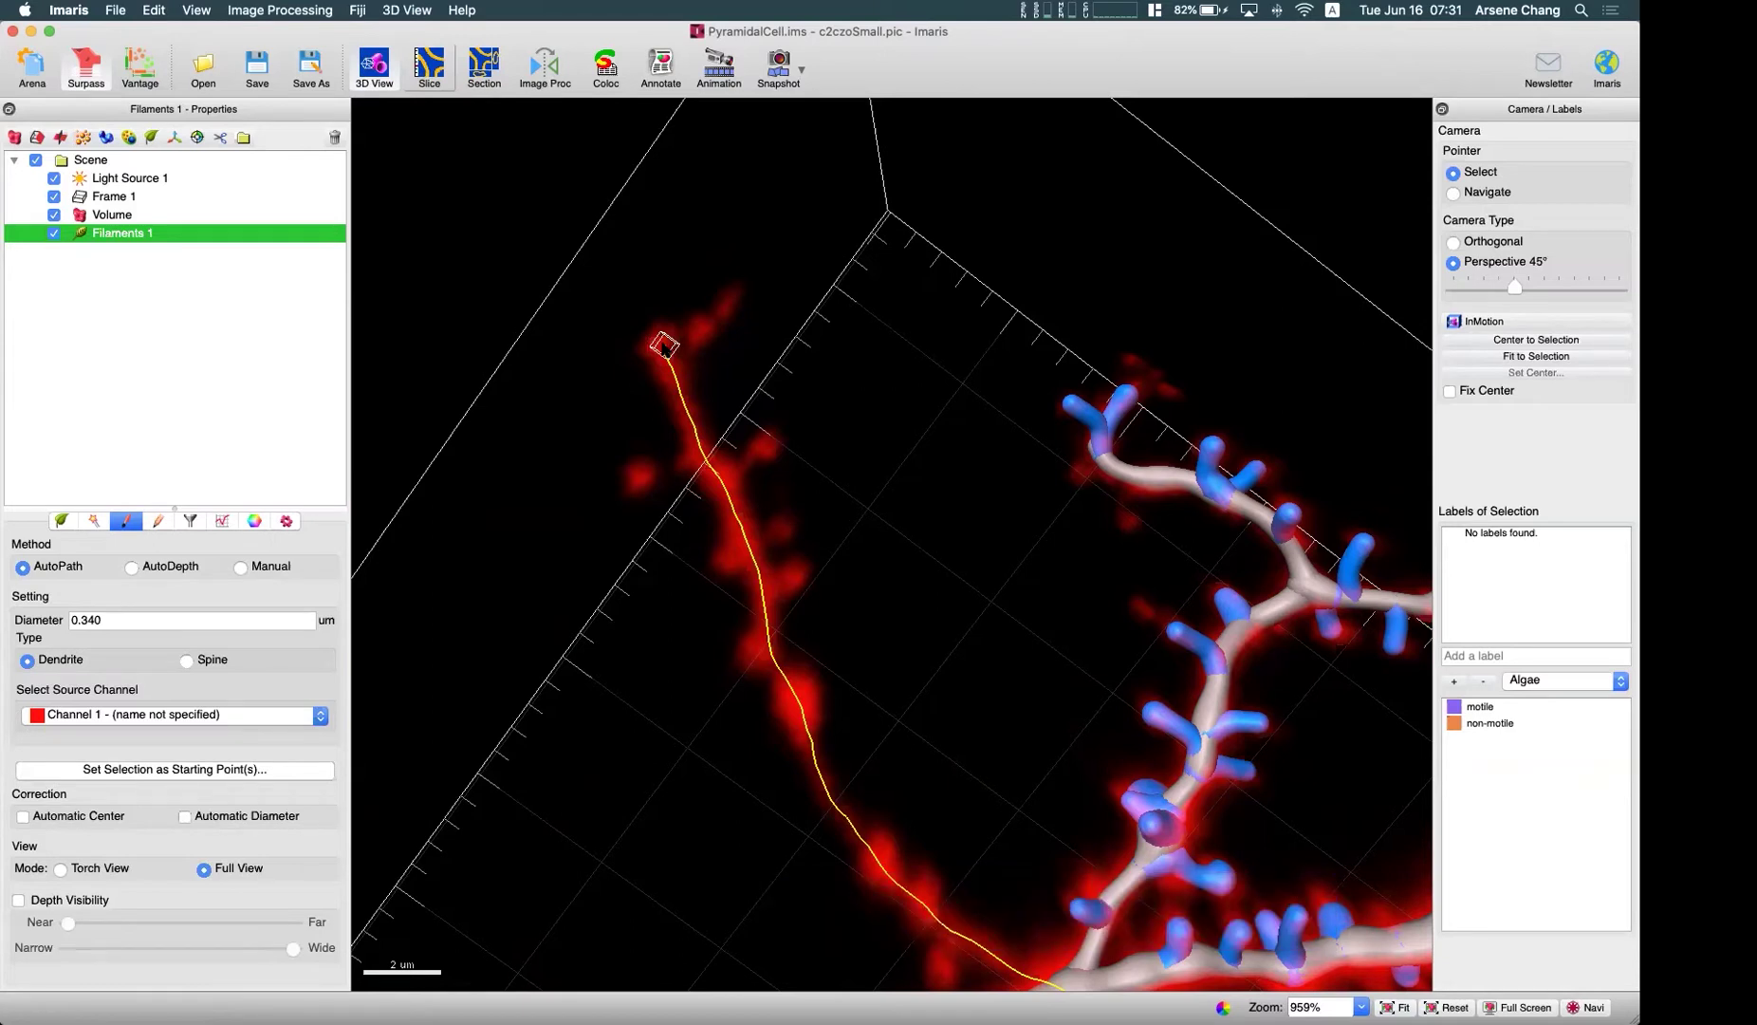
{"action": "left_click", "coordinate": [664, 348], "text": "shift"}
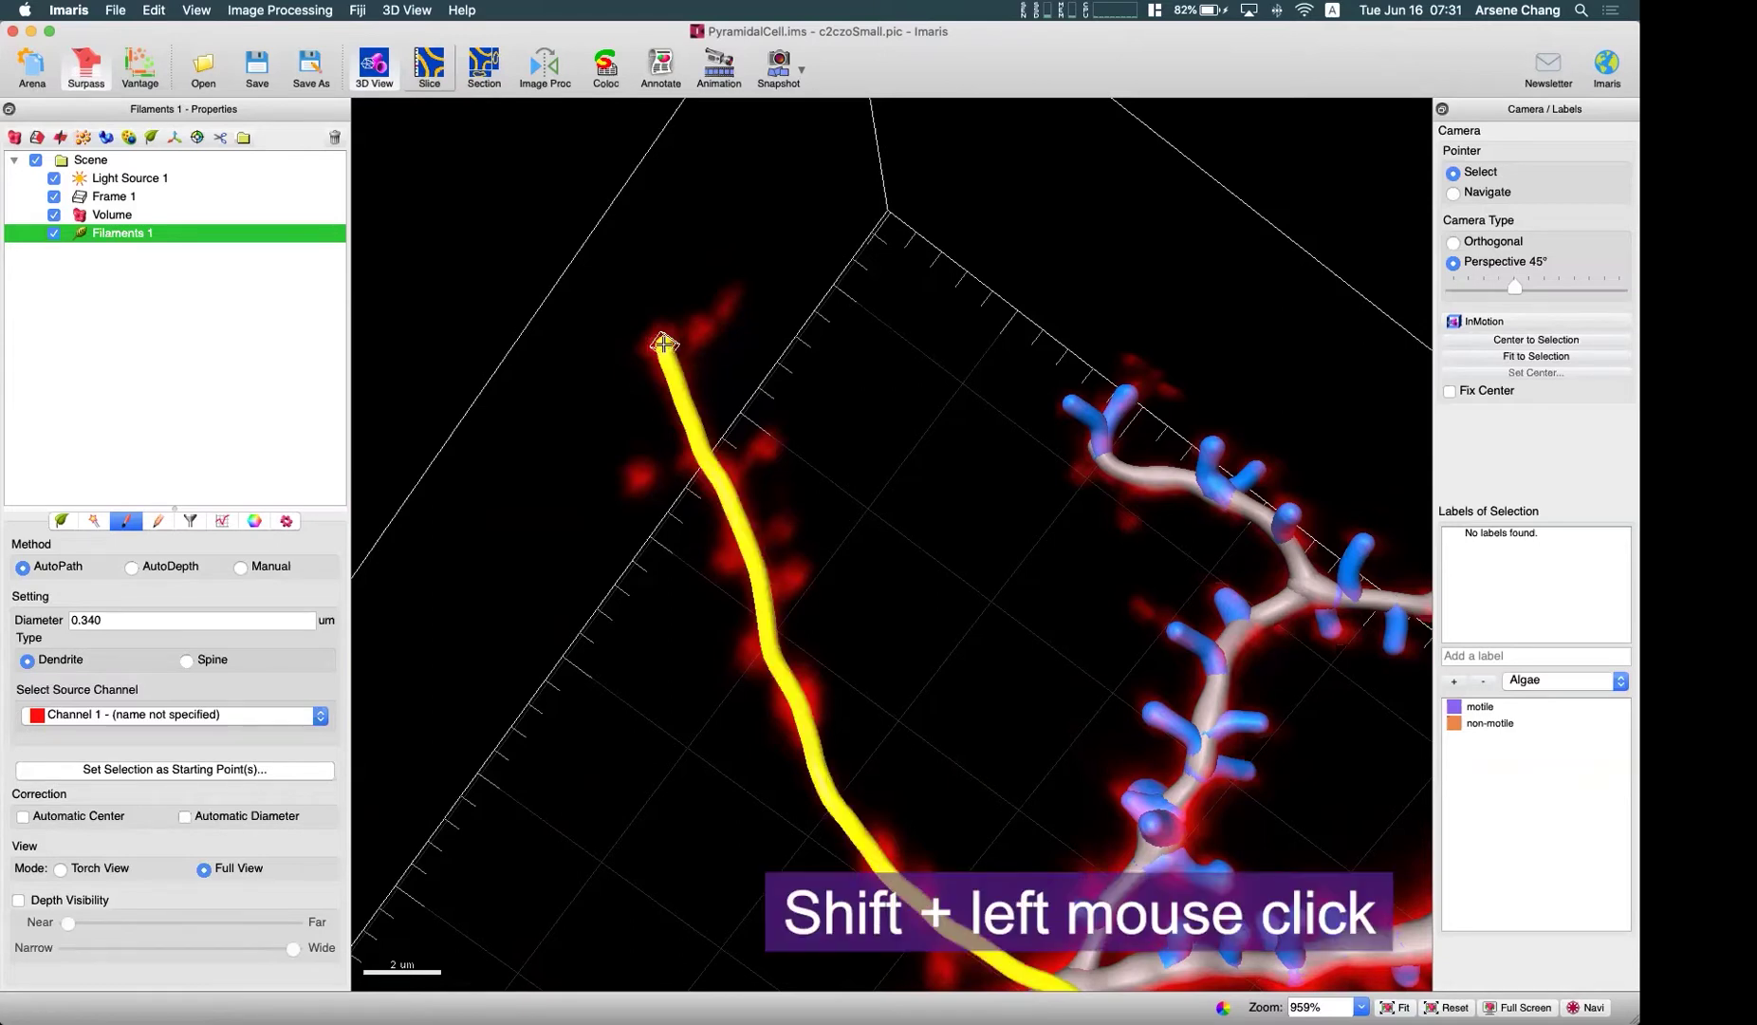
- Set the newly traced dendrite as the starting point and change the drawing type to Spine
{"action": "key", "text": "Escape"}
{"action": "left_click_drag", "start_coordinate": [674, 347], "coordinate": [872, 361]}
{"action": "scroll", "coordinate": [873, 361], "scroll_direction": "down", "scroll_amount": 5}
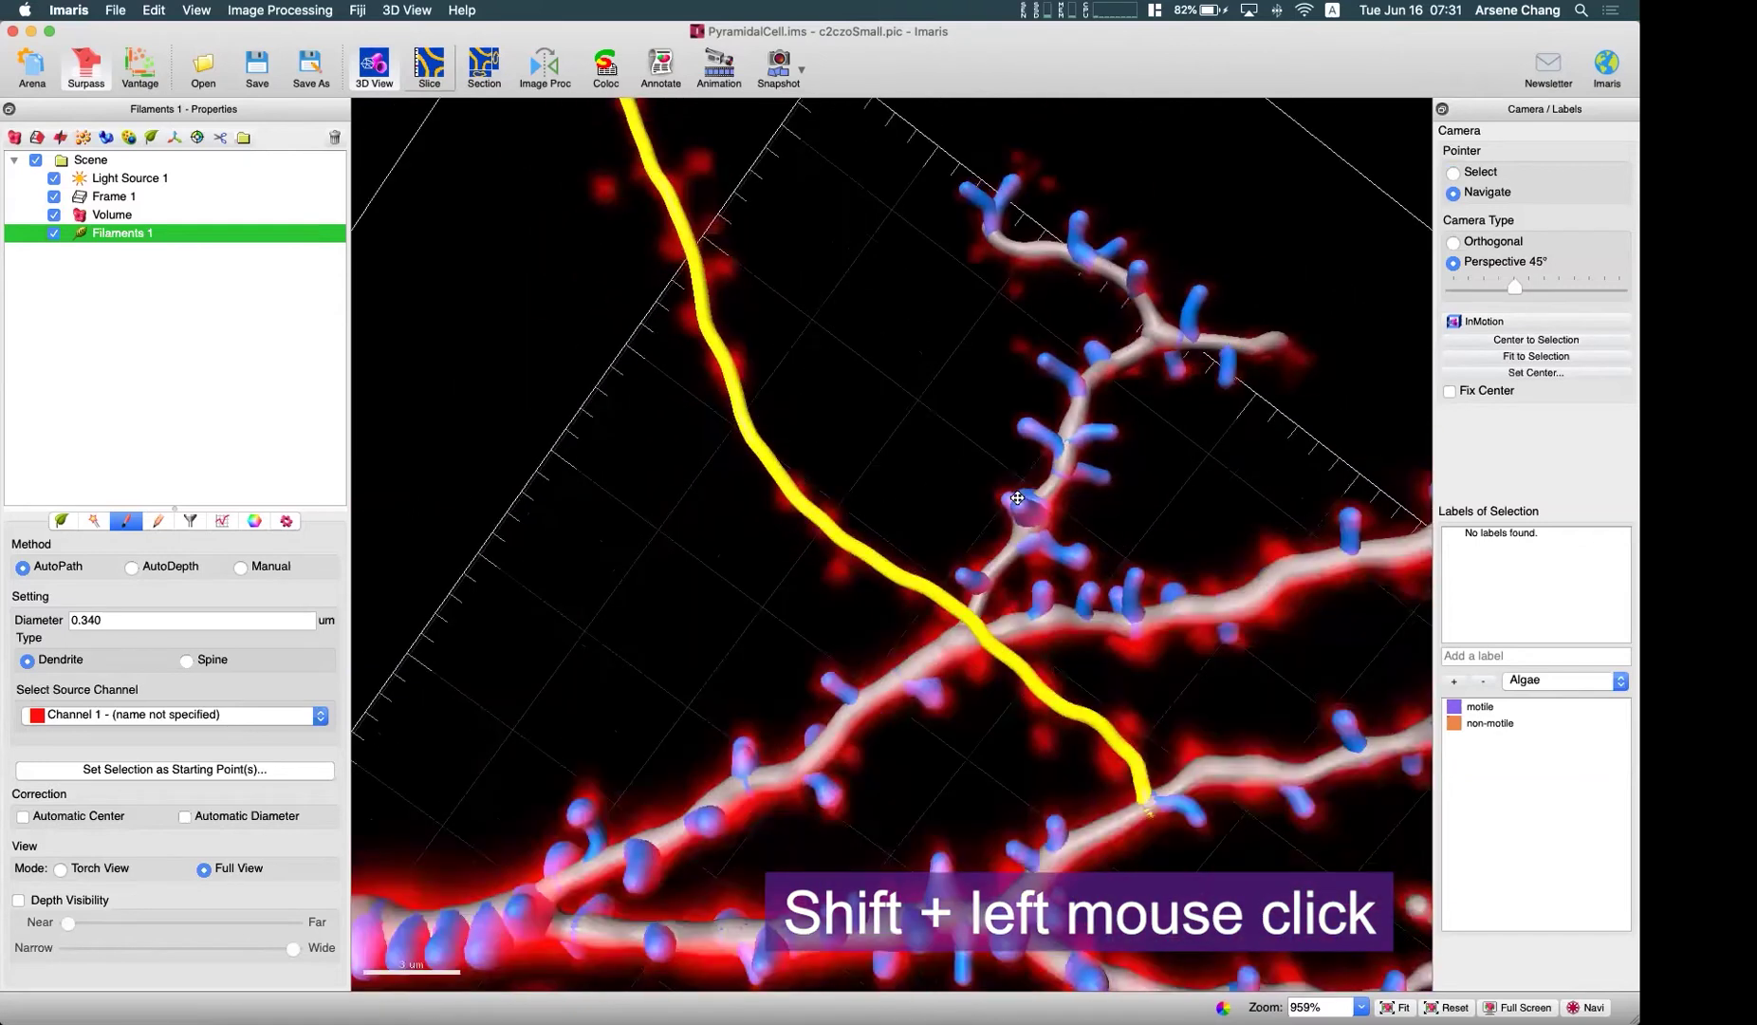
{"action": "right_click_drag", "start_coordinate": [805, 296], "coordinate": [830, 426]}
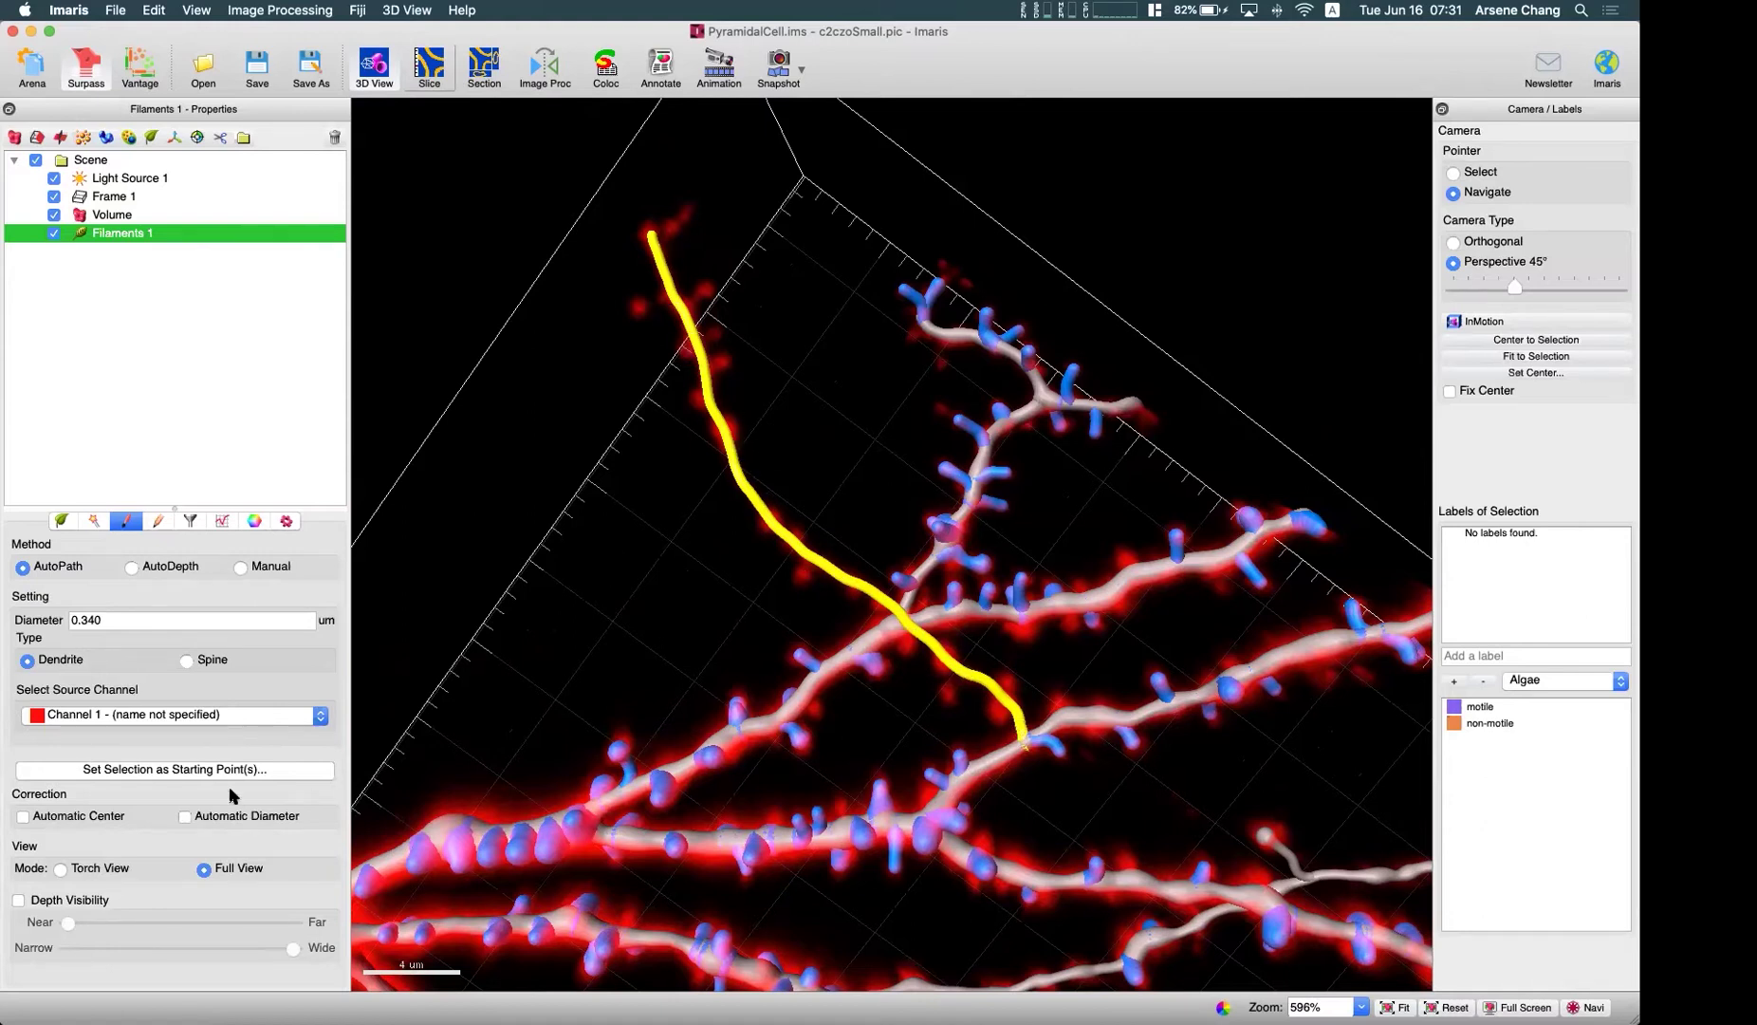
{"action": "left_click", "coordinate": [170, 772]}
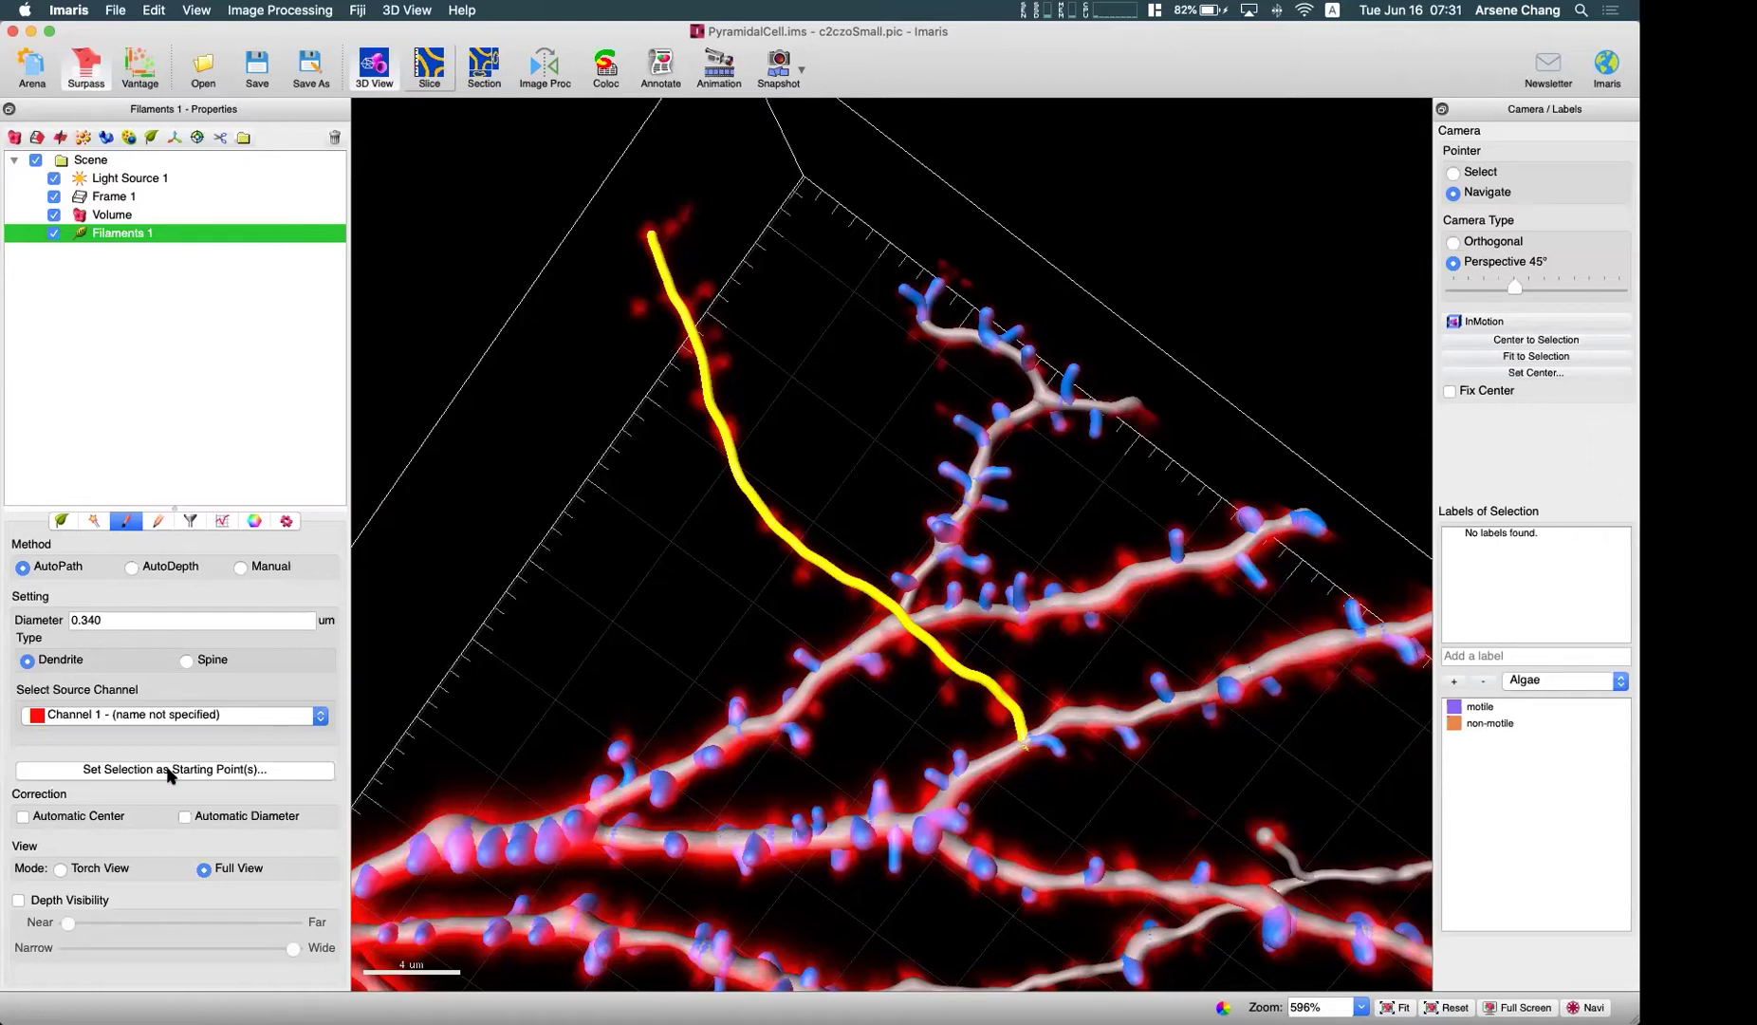
{"action": "left_click", "coordinate": [212, 662]}
- Set the spine diameter to 0.255 um and add a spine beside the tip of the new dendrite
{"action": "key", "text": "Escape"}
{"action": "key", "text": "Escape"}
{"action": "scroll", "coordinate": [676, 228], "scroll_direction": "up", "scroll_amount": 5}
{"action": "key", "text": "Escape"}
{"action": "scroll", "coordinate": [672, 226], "scroll_direction": "down", "scroll_amount": 2}
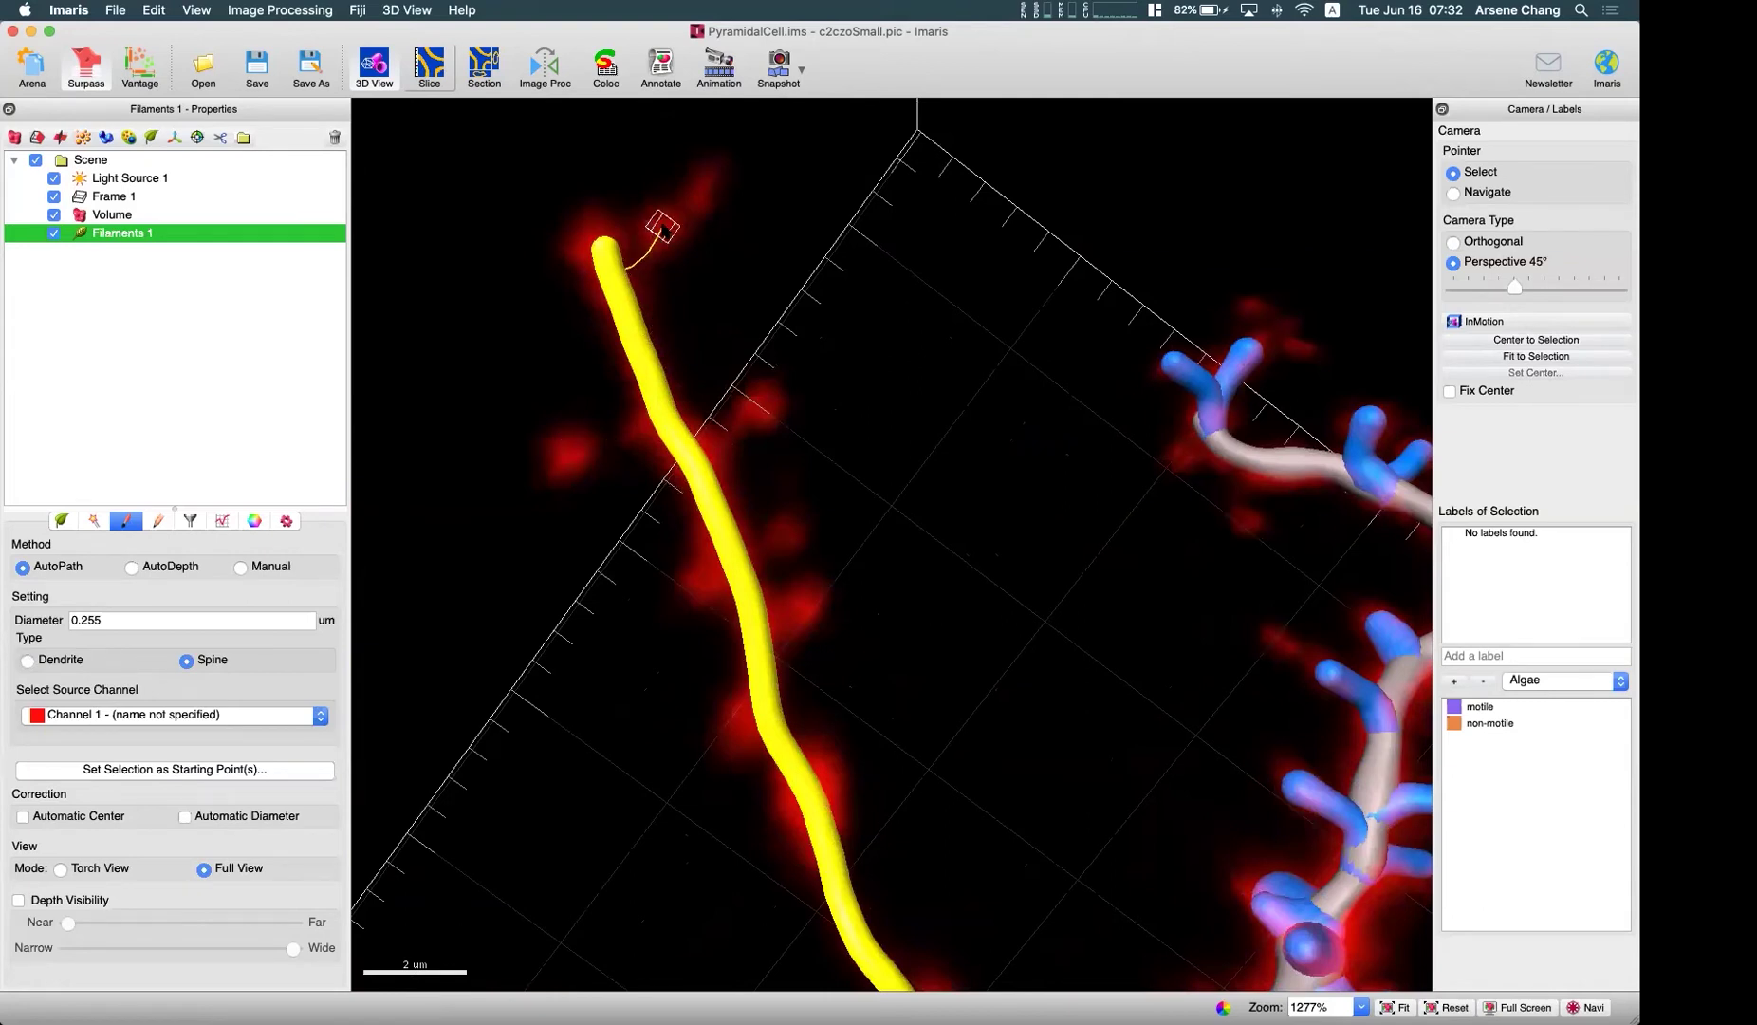
{"action": "left_click", "coordinate": [665, 222], "text": "shift"}
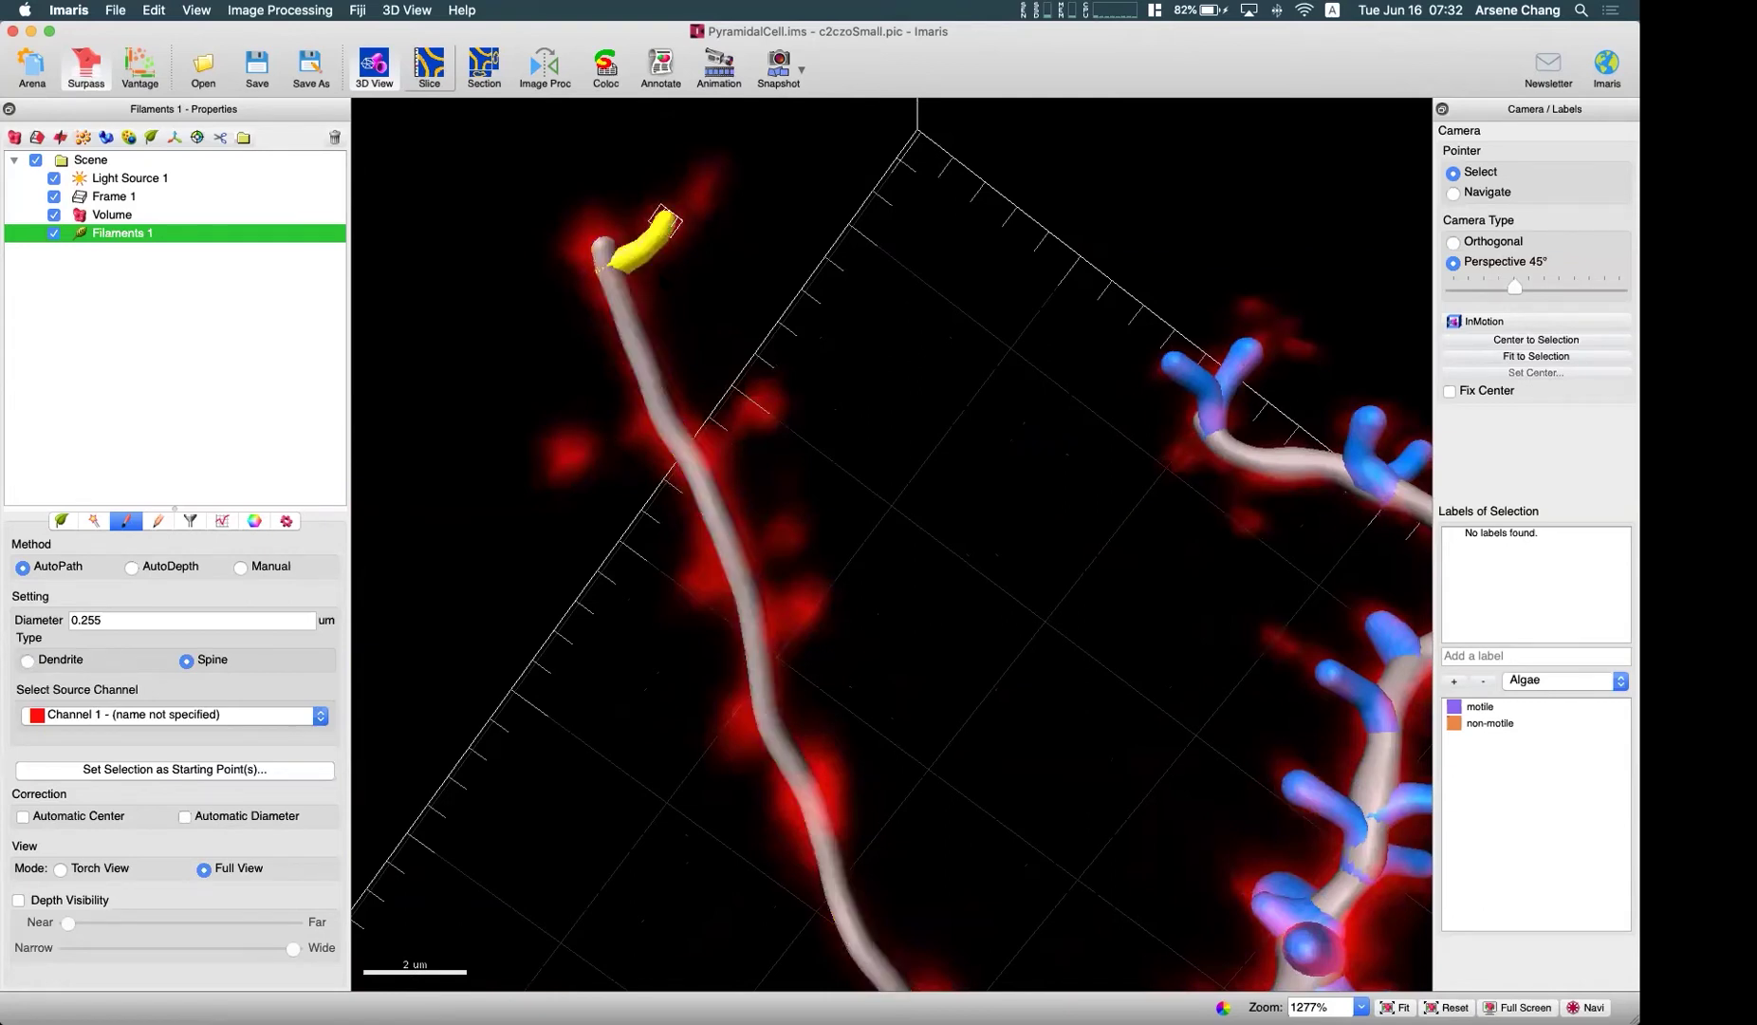
- Add three more spines along the new dendrite, one on its outer side and two on its inner side
{"action": "left_click", "coordinate": [553, 457], "text": "shift"}
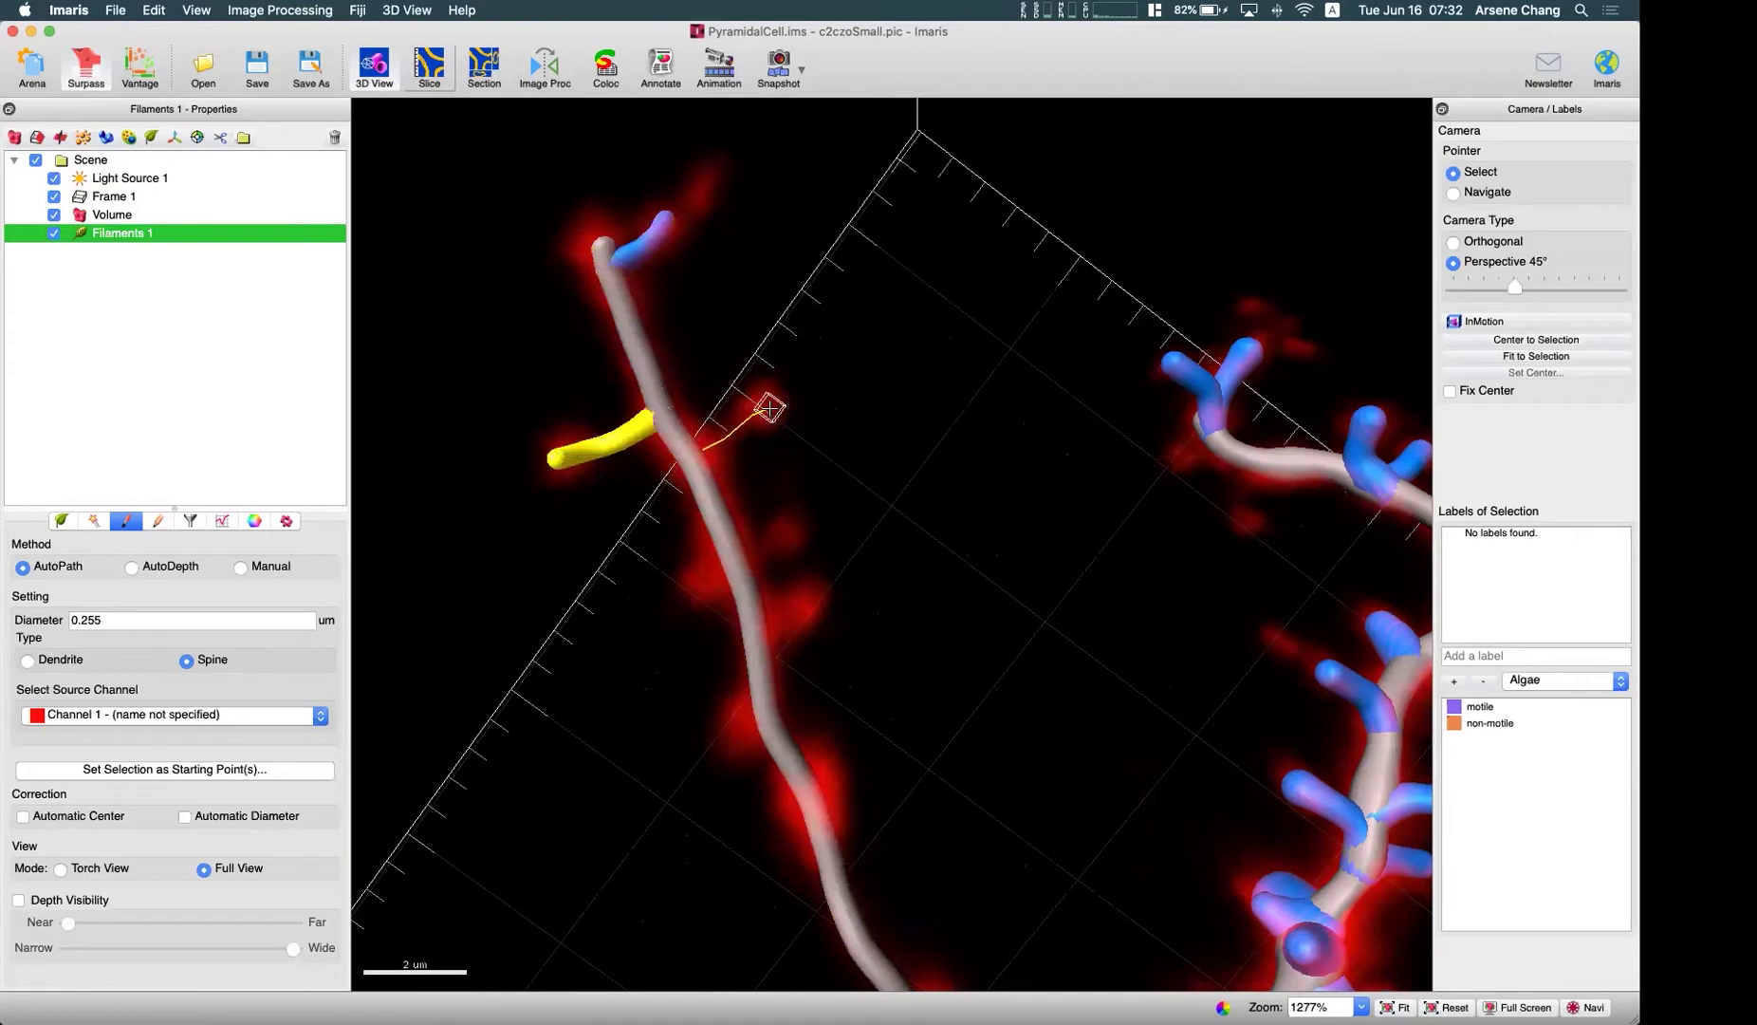
{"action": "left_click", "coordinate": [767, 408], "text": "shift"}
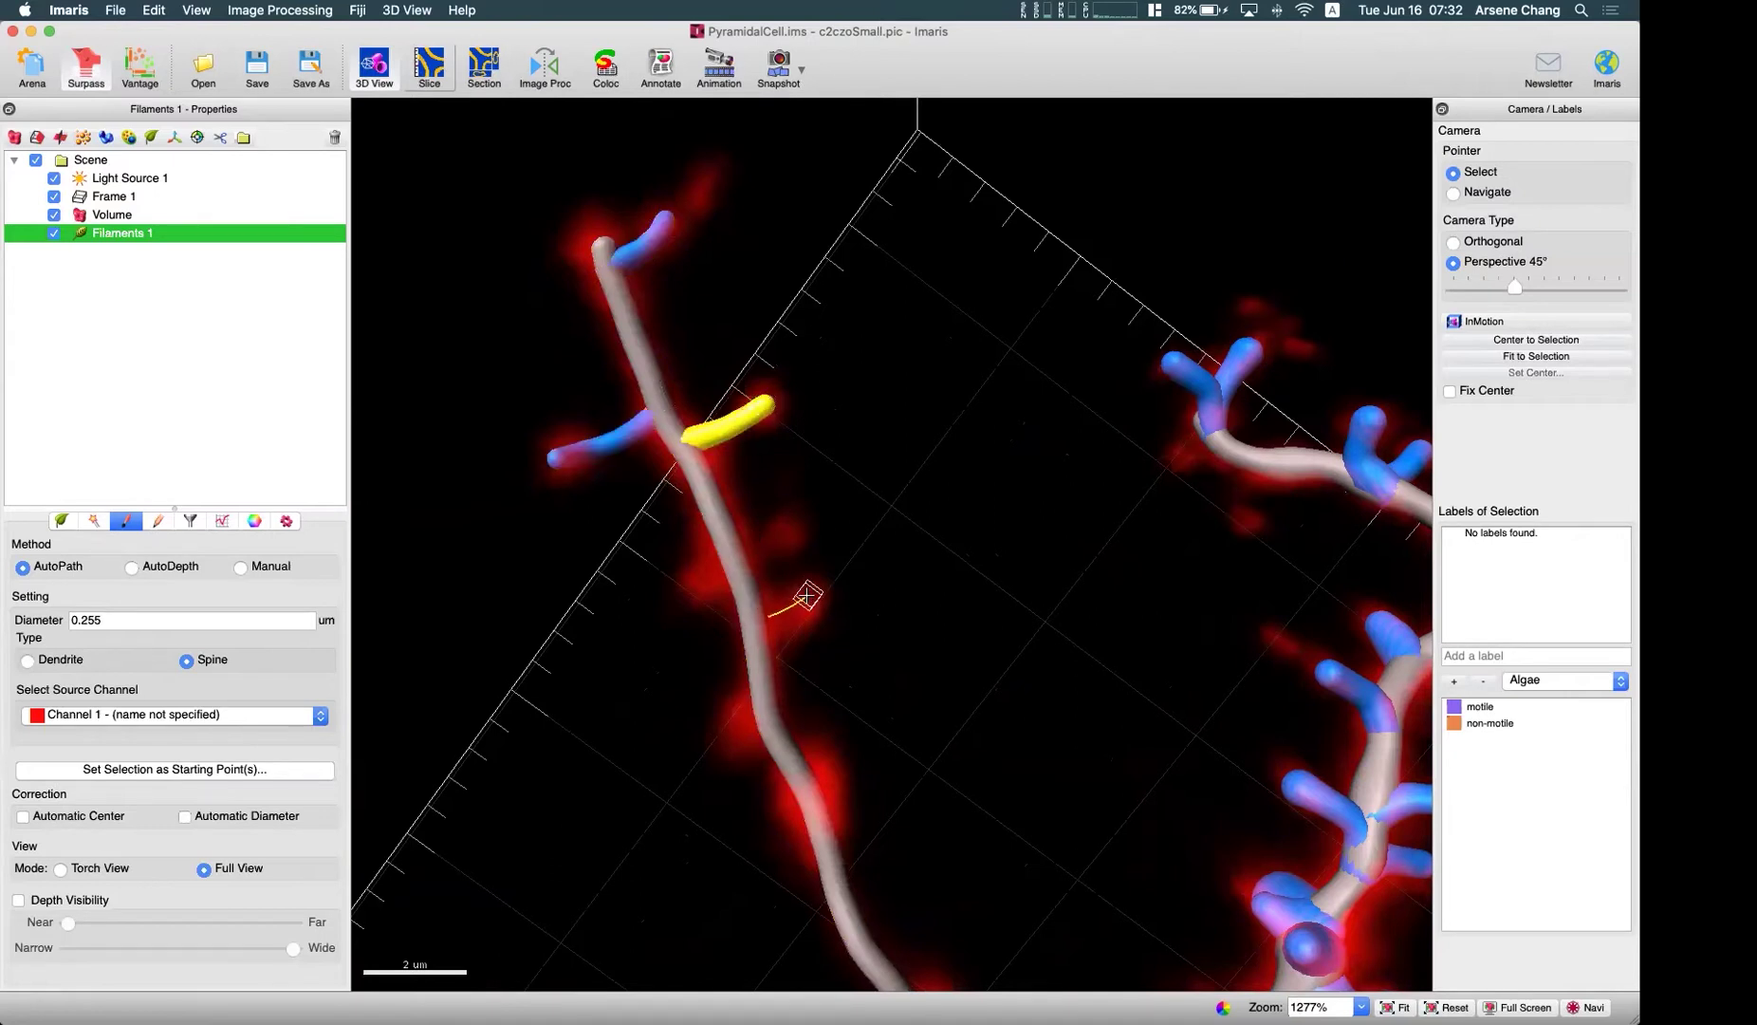
{"action": "left_click", "coordinate": [802, 596], "text": "shift"}
{"action": "key", "text": "Escape"}
{"action": "left_click_drag", "start_coordinate": [831, 580], "coordinate": [914, 596]}
{"action": "scroll", "coordinate": [915, 595], "scroll_direction": "down", "scroll_amount": 5}
{"action": "right_click_drag", "start_coordinate": [1051, 680], "coordinate": [855, 447]}
{"action": "scroll", "coordinate": [856, 448], "scroll_direction": "down", "scroll_amount": 6}
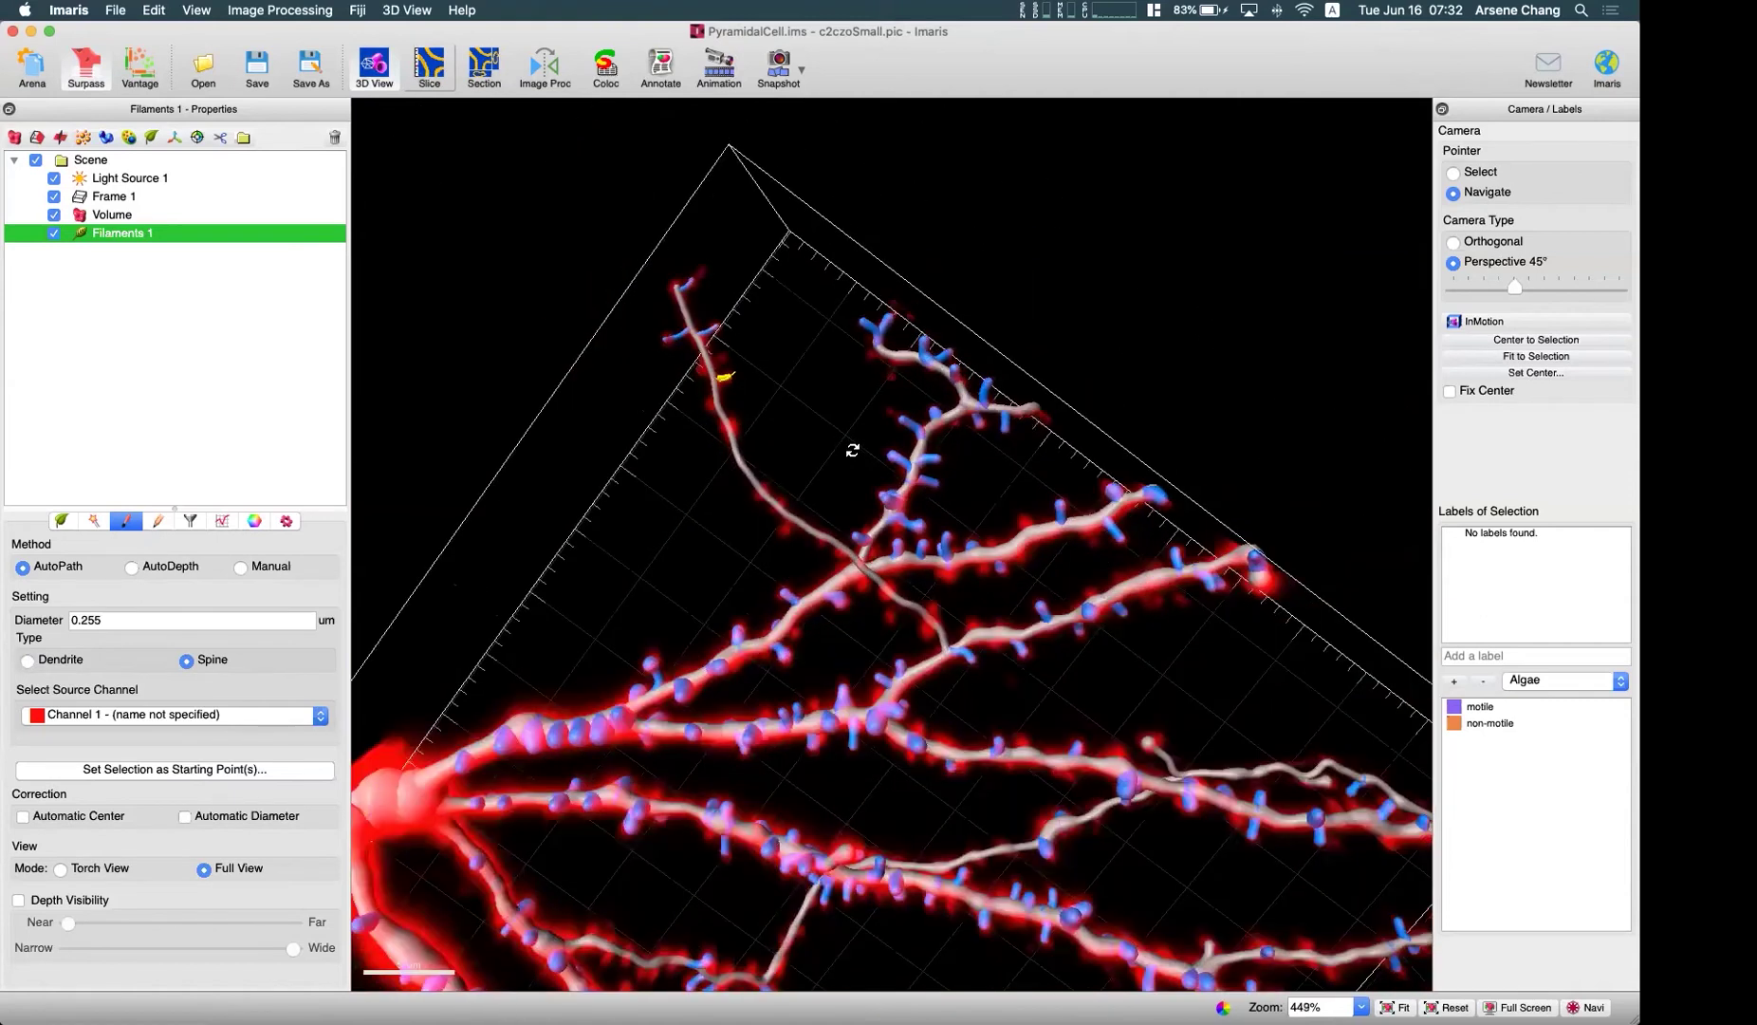
{"action": "right_click_drag", "start_coordinate": [778, 454], "coordinate": [779, 450]}
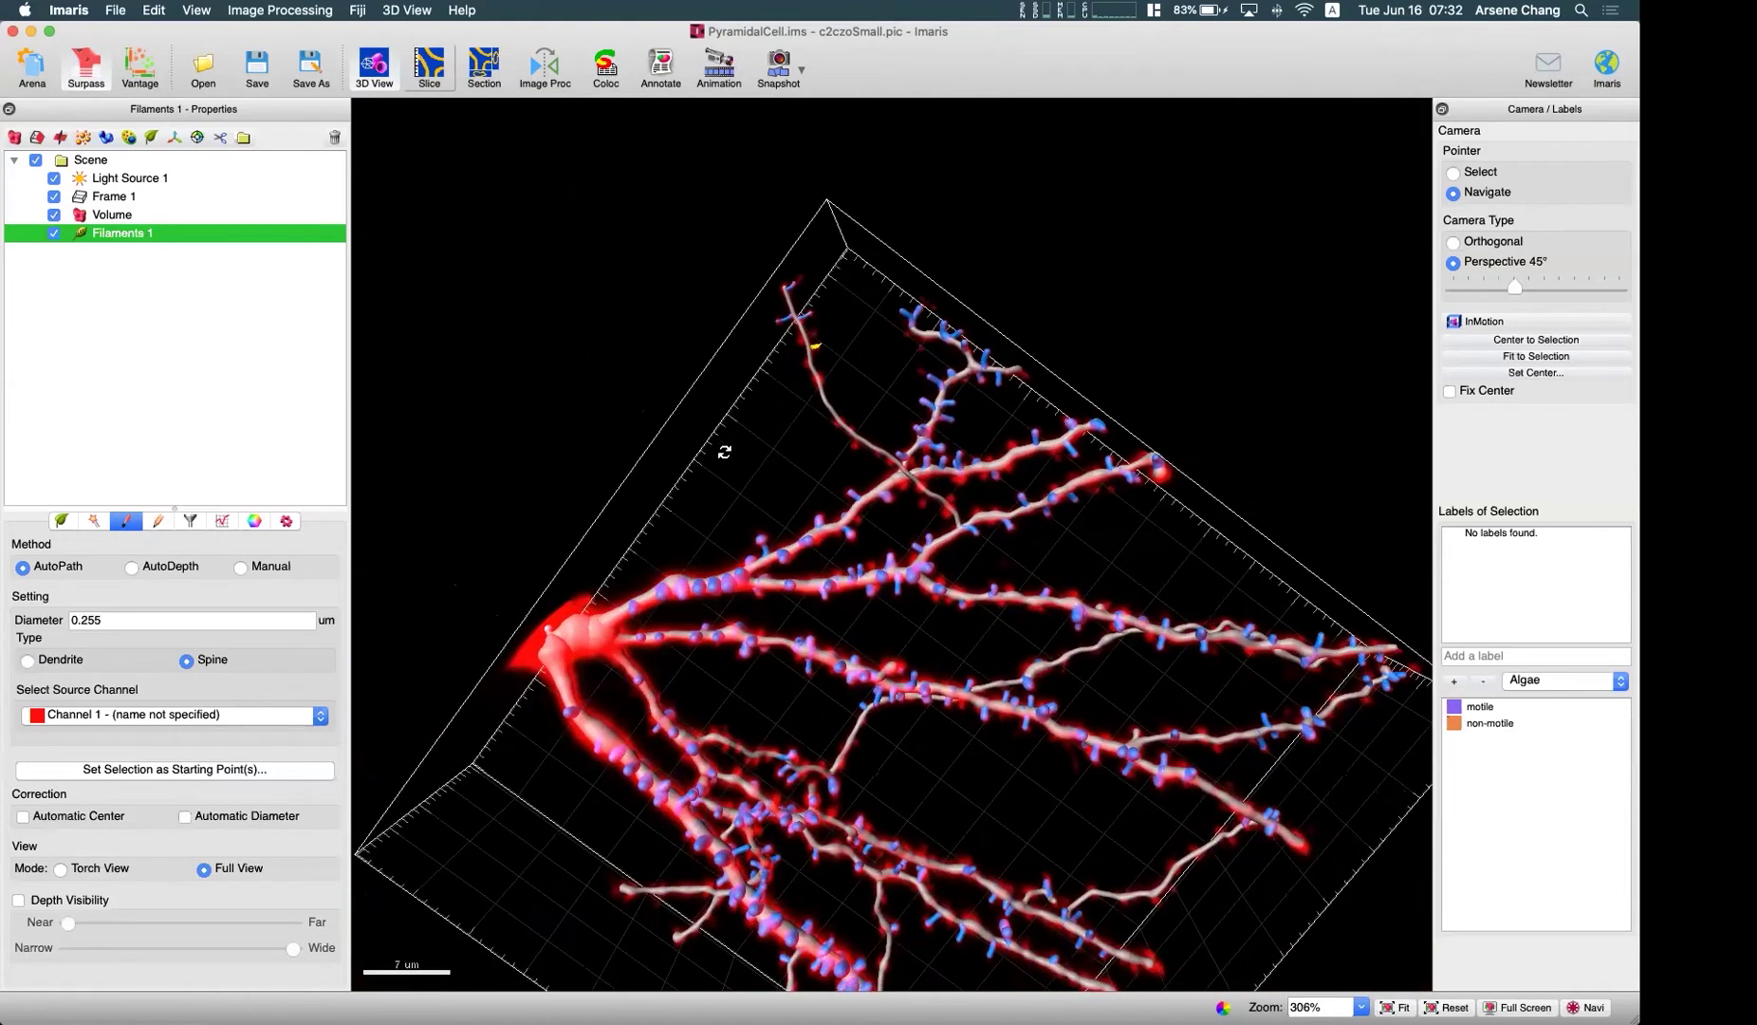
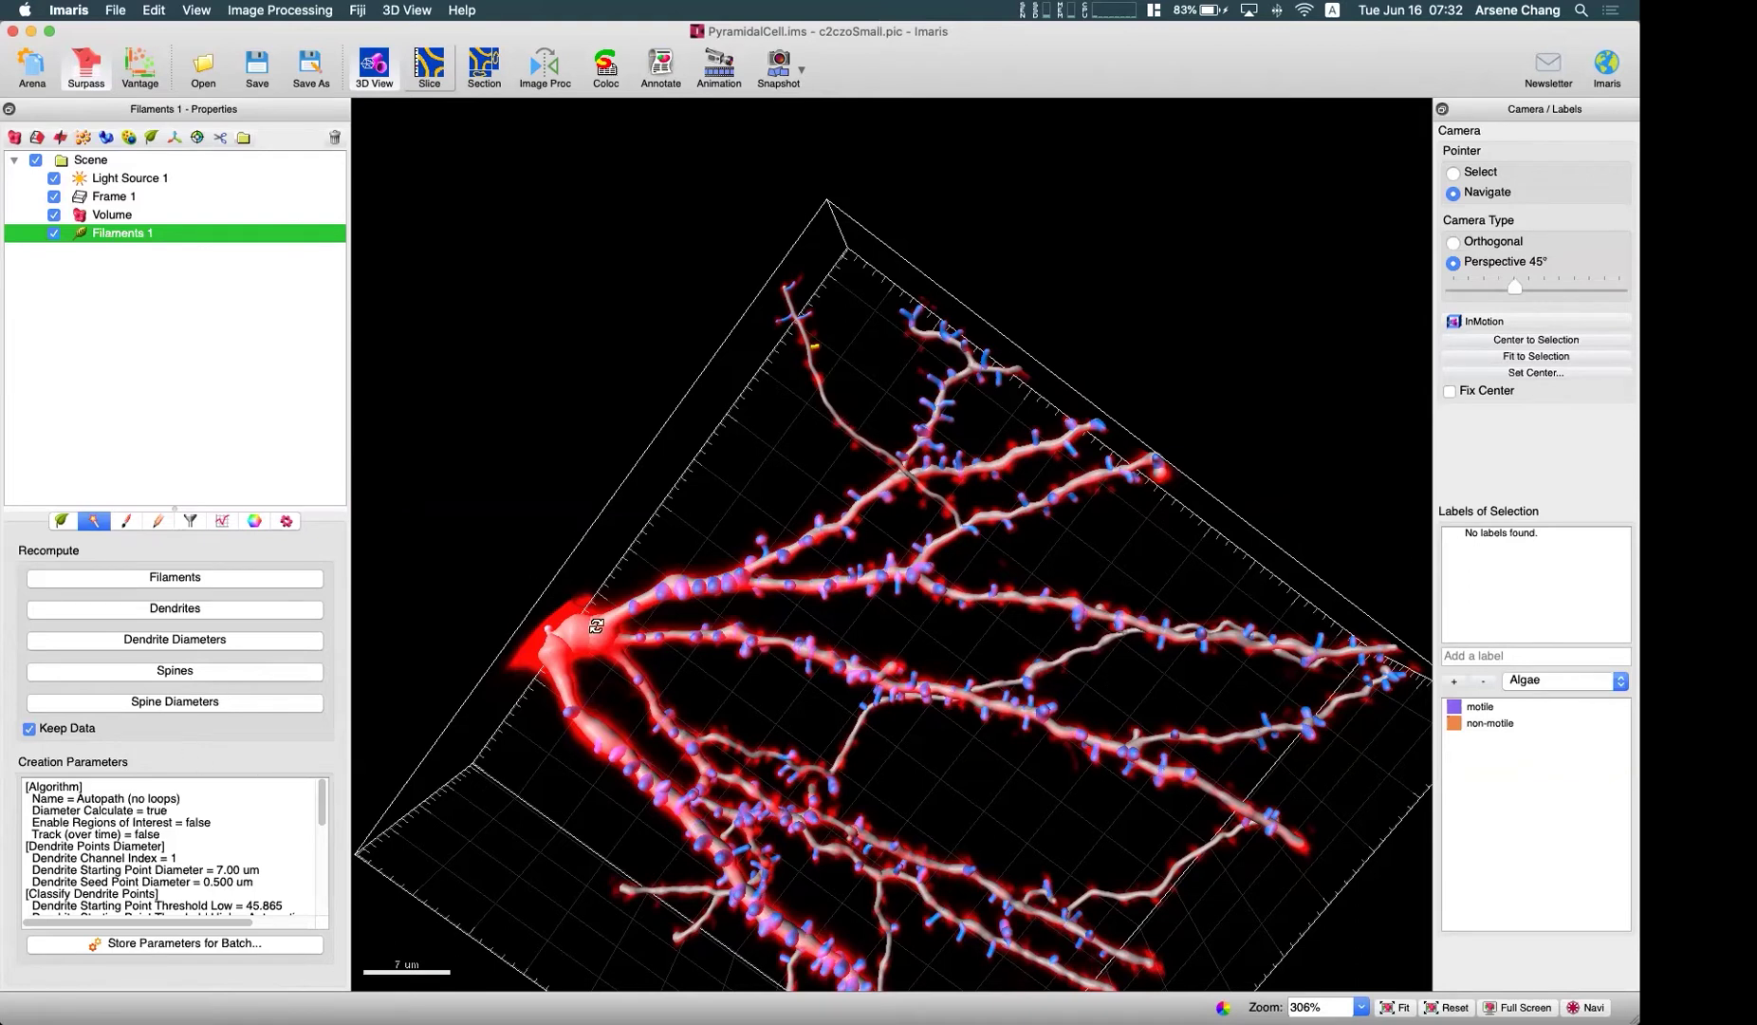
- Recompute the spines, accepting the 0.500 um seed points, 1.80 um maximum length and 30.4 seed points threshold
{"action": "scroll", "coordinate": [597, 625], "scroll_direction": "up", "scroll_amount": 1}
{"action": "left_click", "coordinate": [168, 672]}
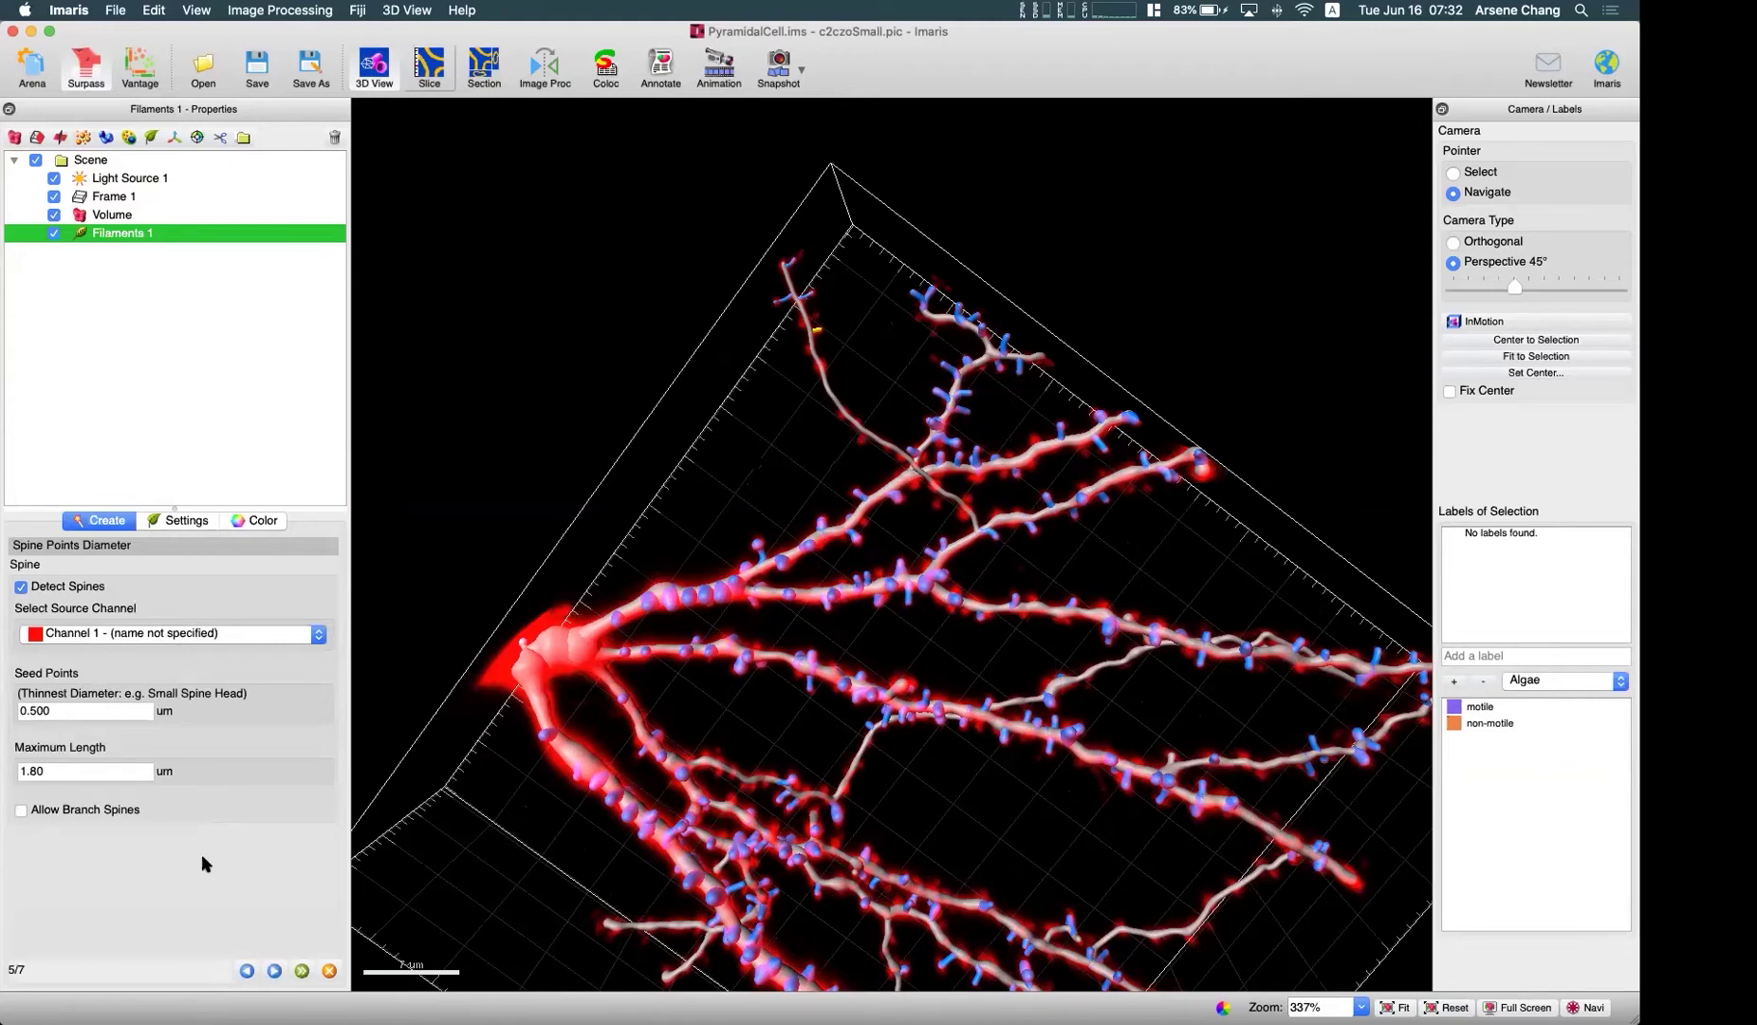
{"action": "left_click", "coordinate": [274, 970]}
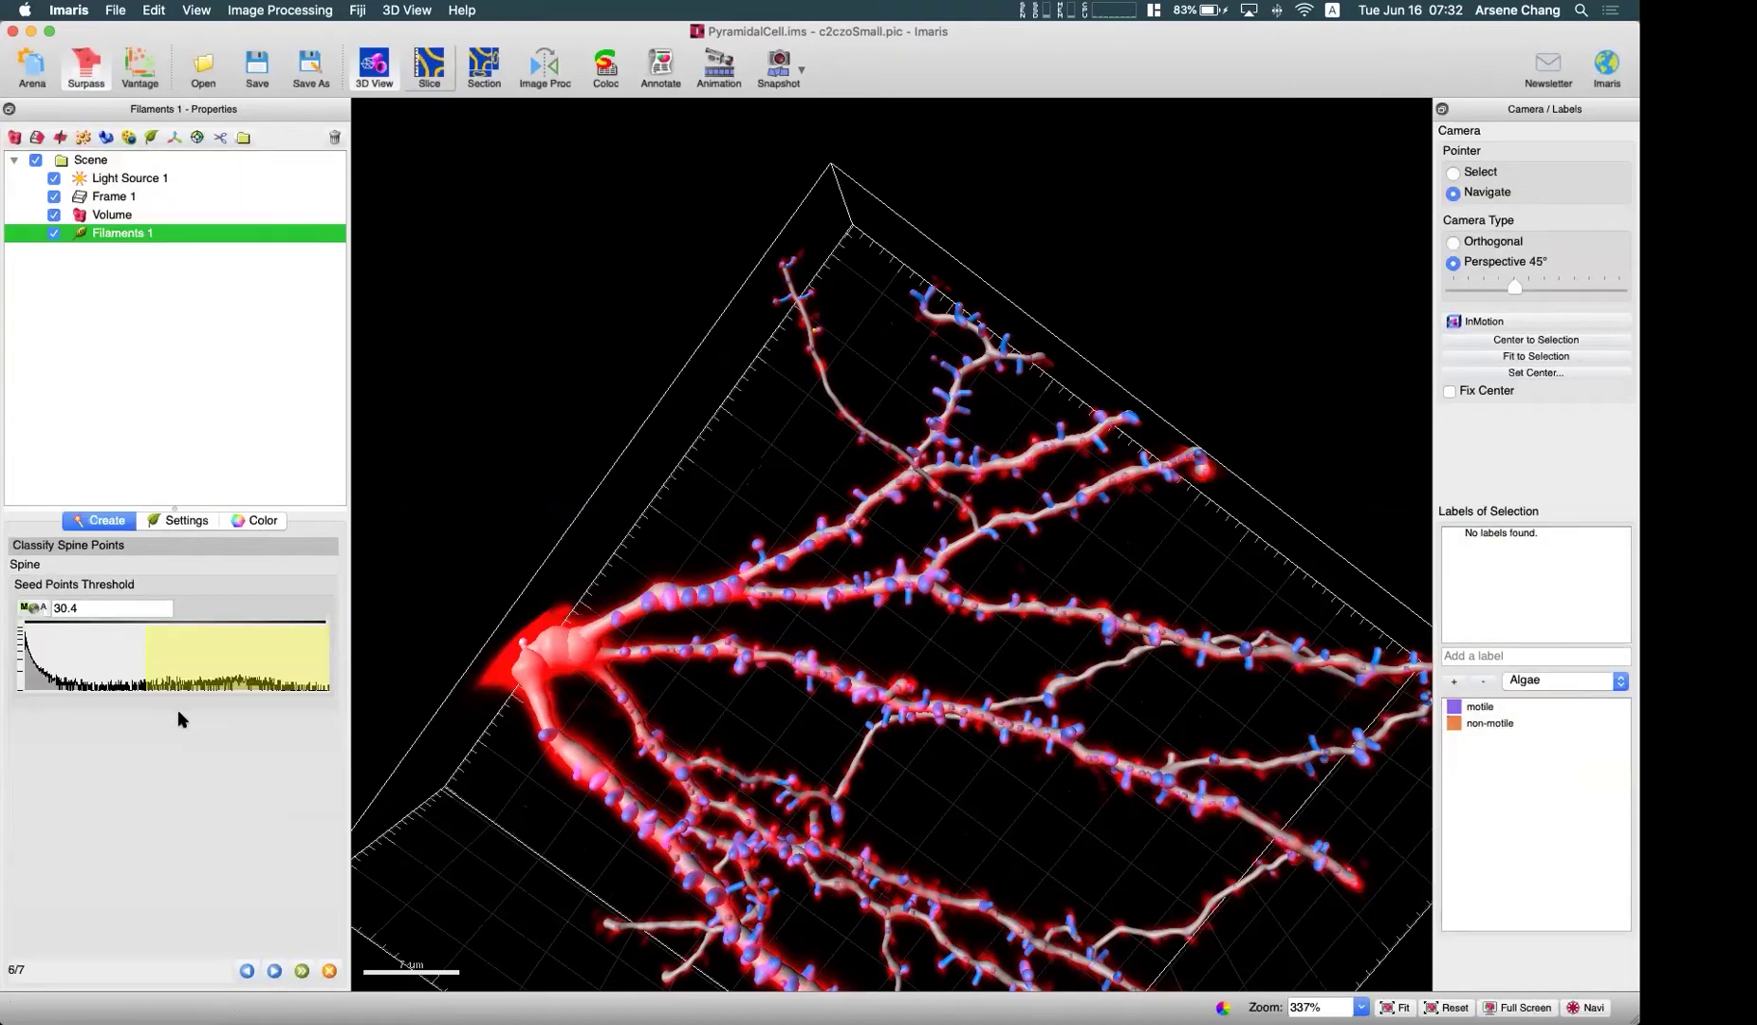
{"action": "left_click", "coordinate": [274, 971]}
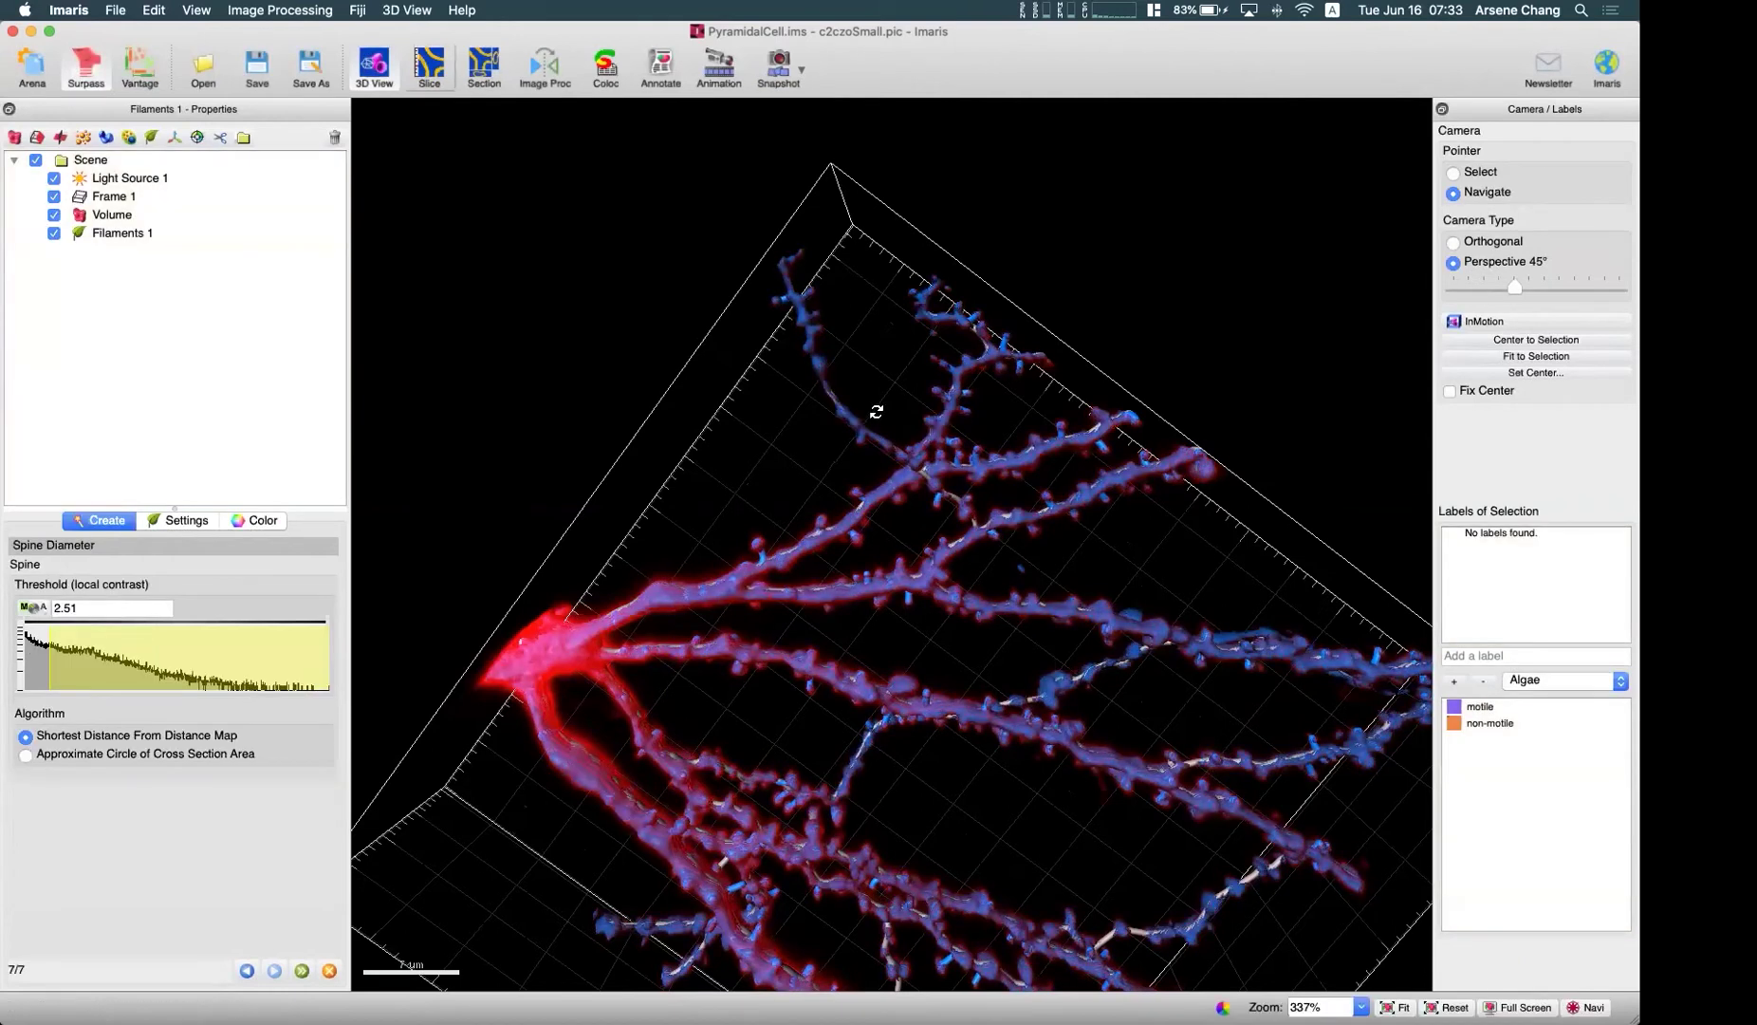
- Adjust the spine diameter local contrast threshold, trying 22.3 and settling on 7.47
{"action": "scroll", "coordinate": [876, 412], "scroll_direction": "up", "scroll_amount": 5}
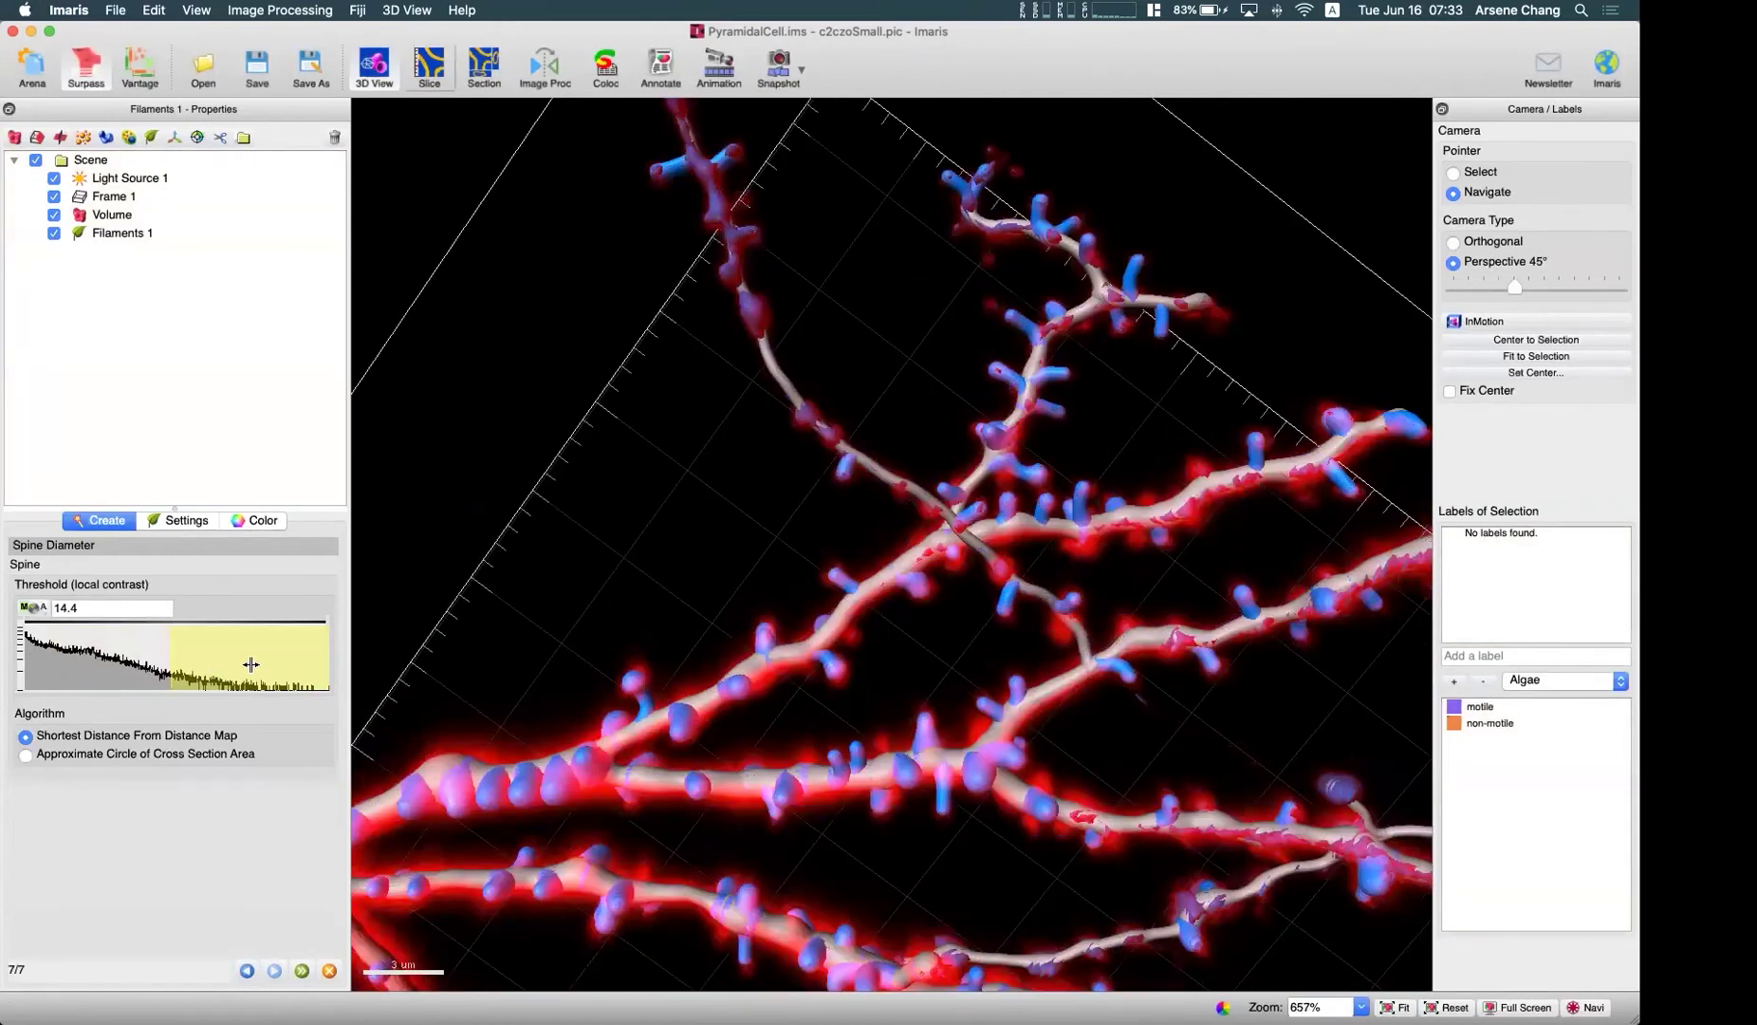
{"action": "left_click", "coordinate": [251, 664]}
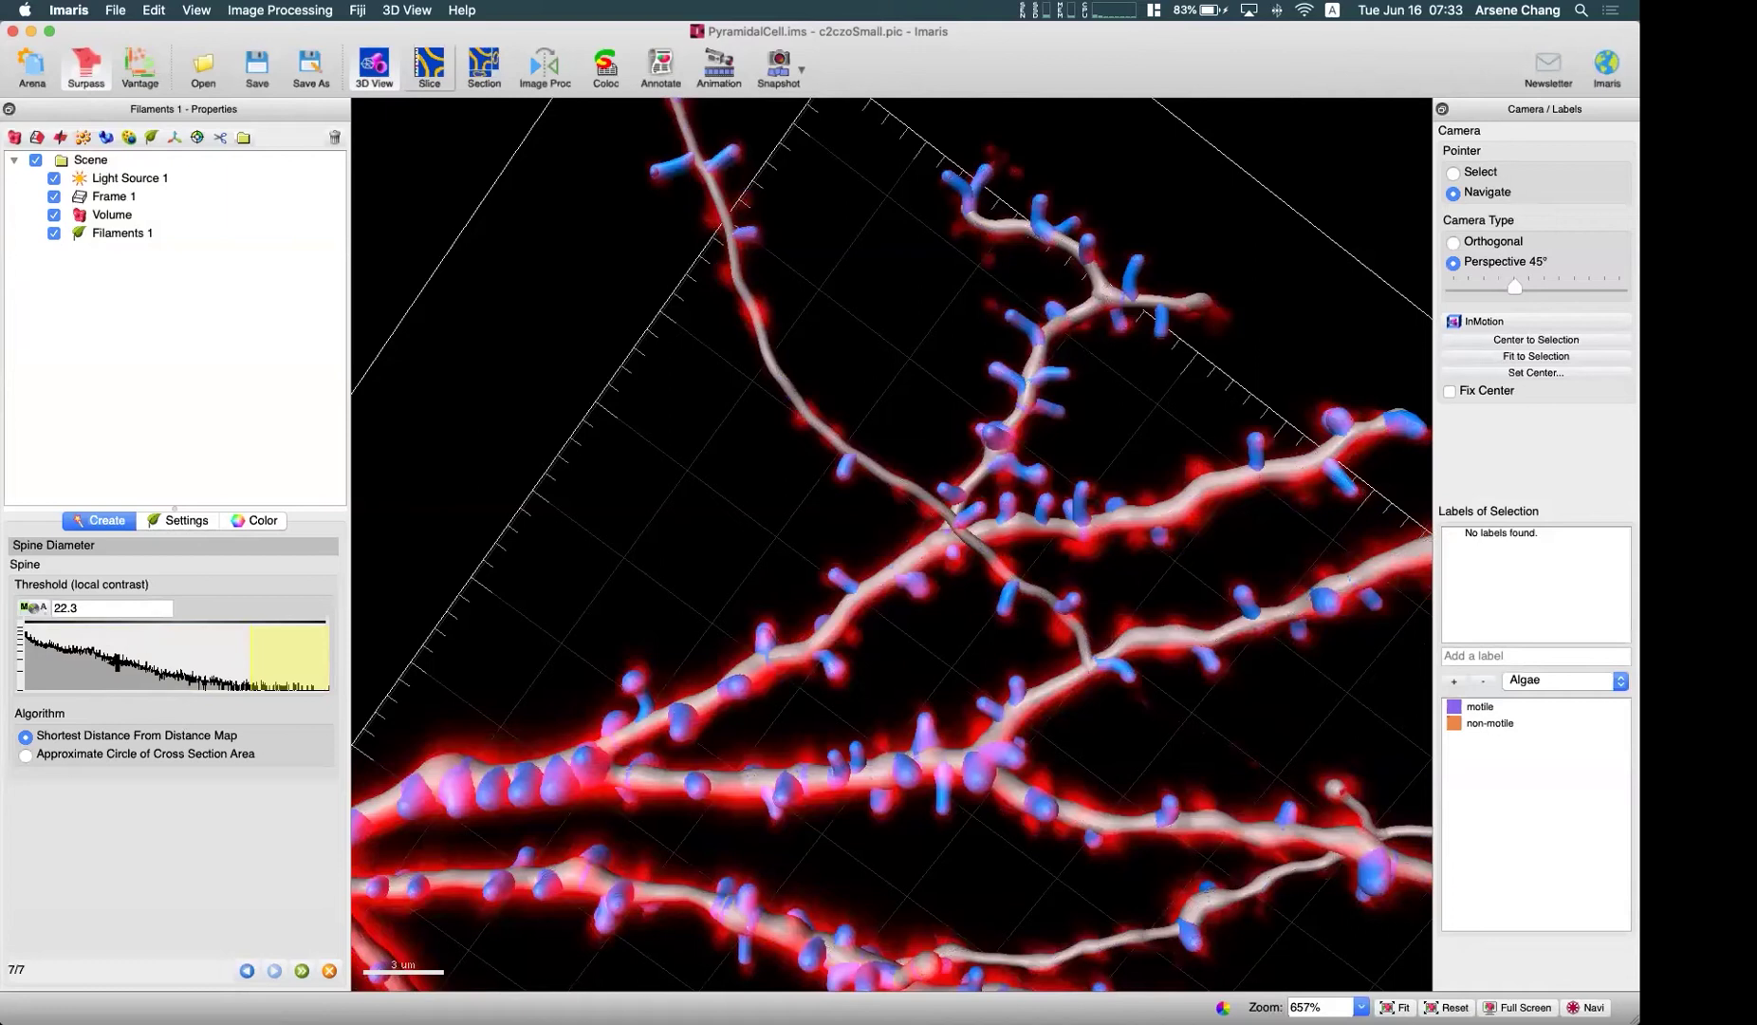
{"action": "left_click_drag", "start_coordinate": [117, 662], "coordinate": [100, 662]}
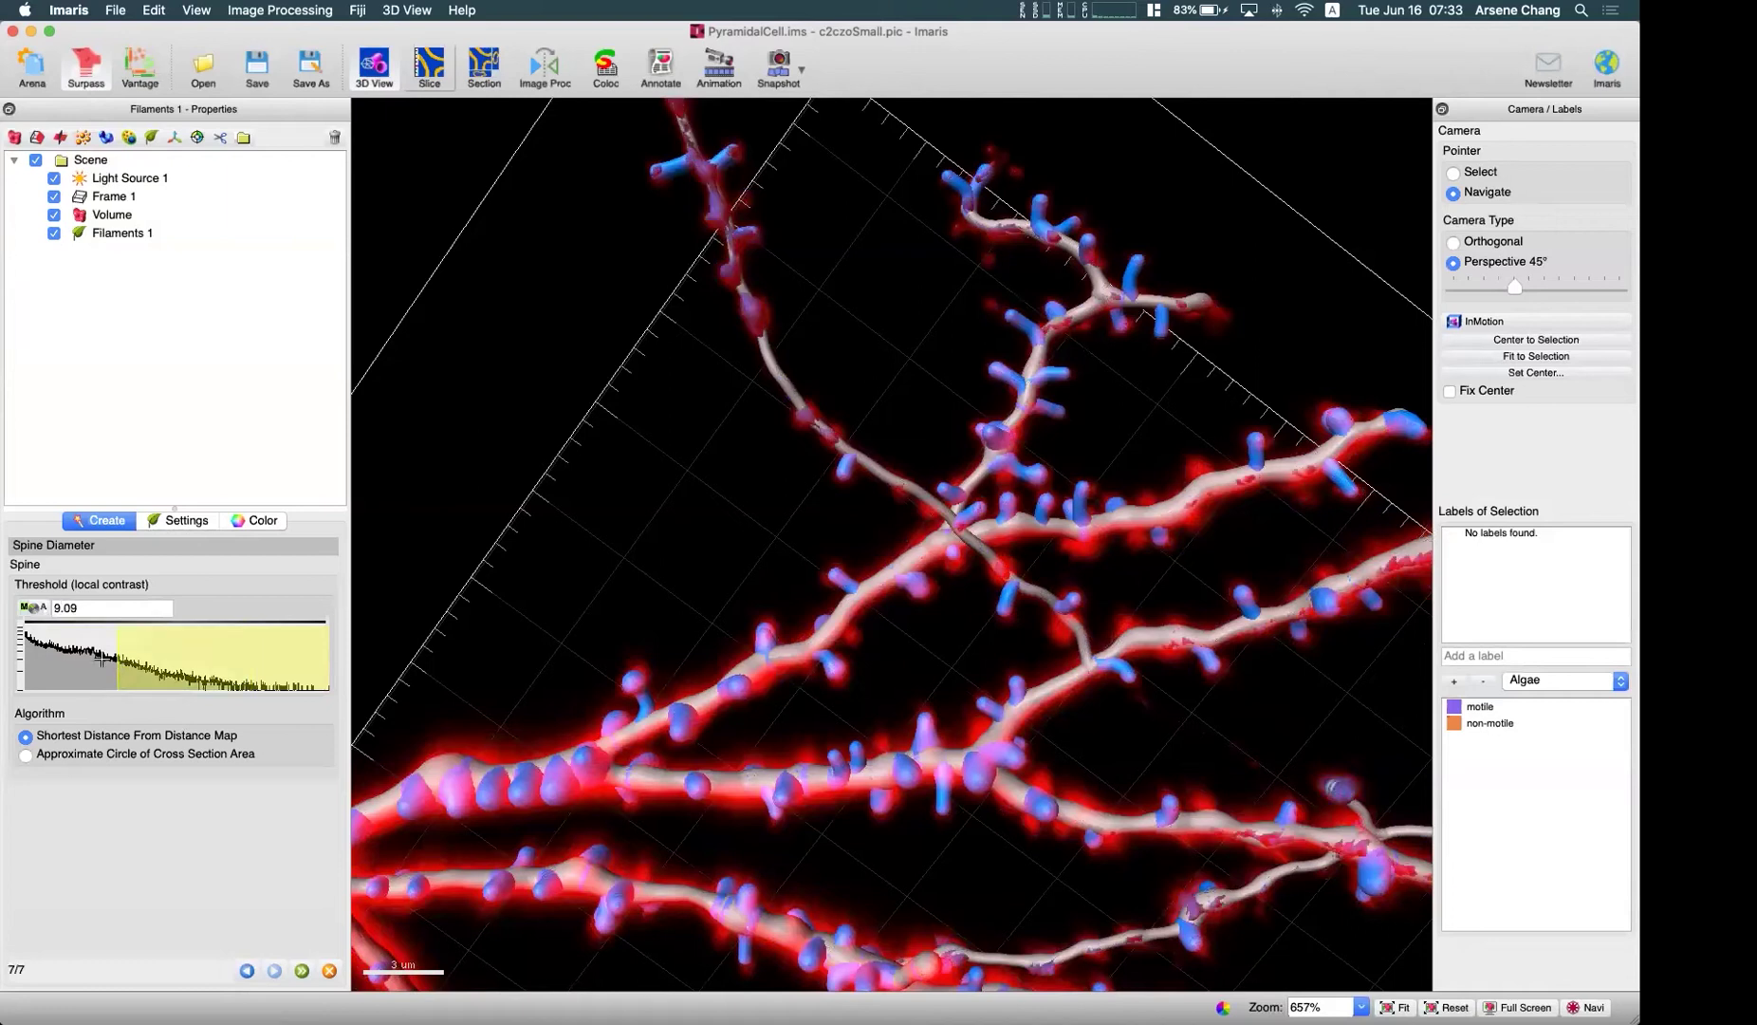
- Return to spine point classification, lower the seed points threshold to 29.5 and rerun the spine detection
{"action": "left_click", "coordinate": [247, 971]}
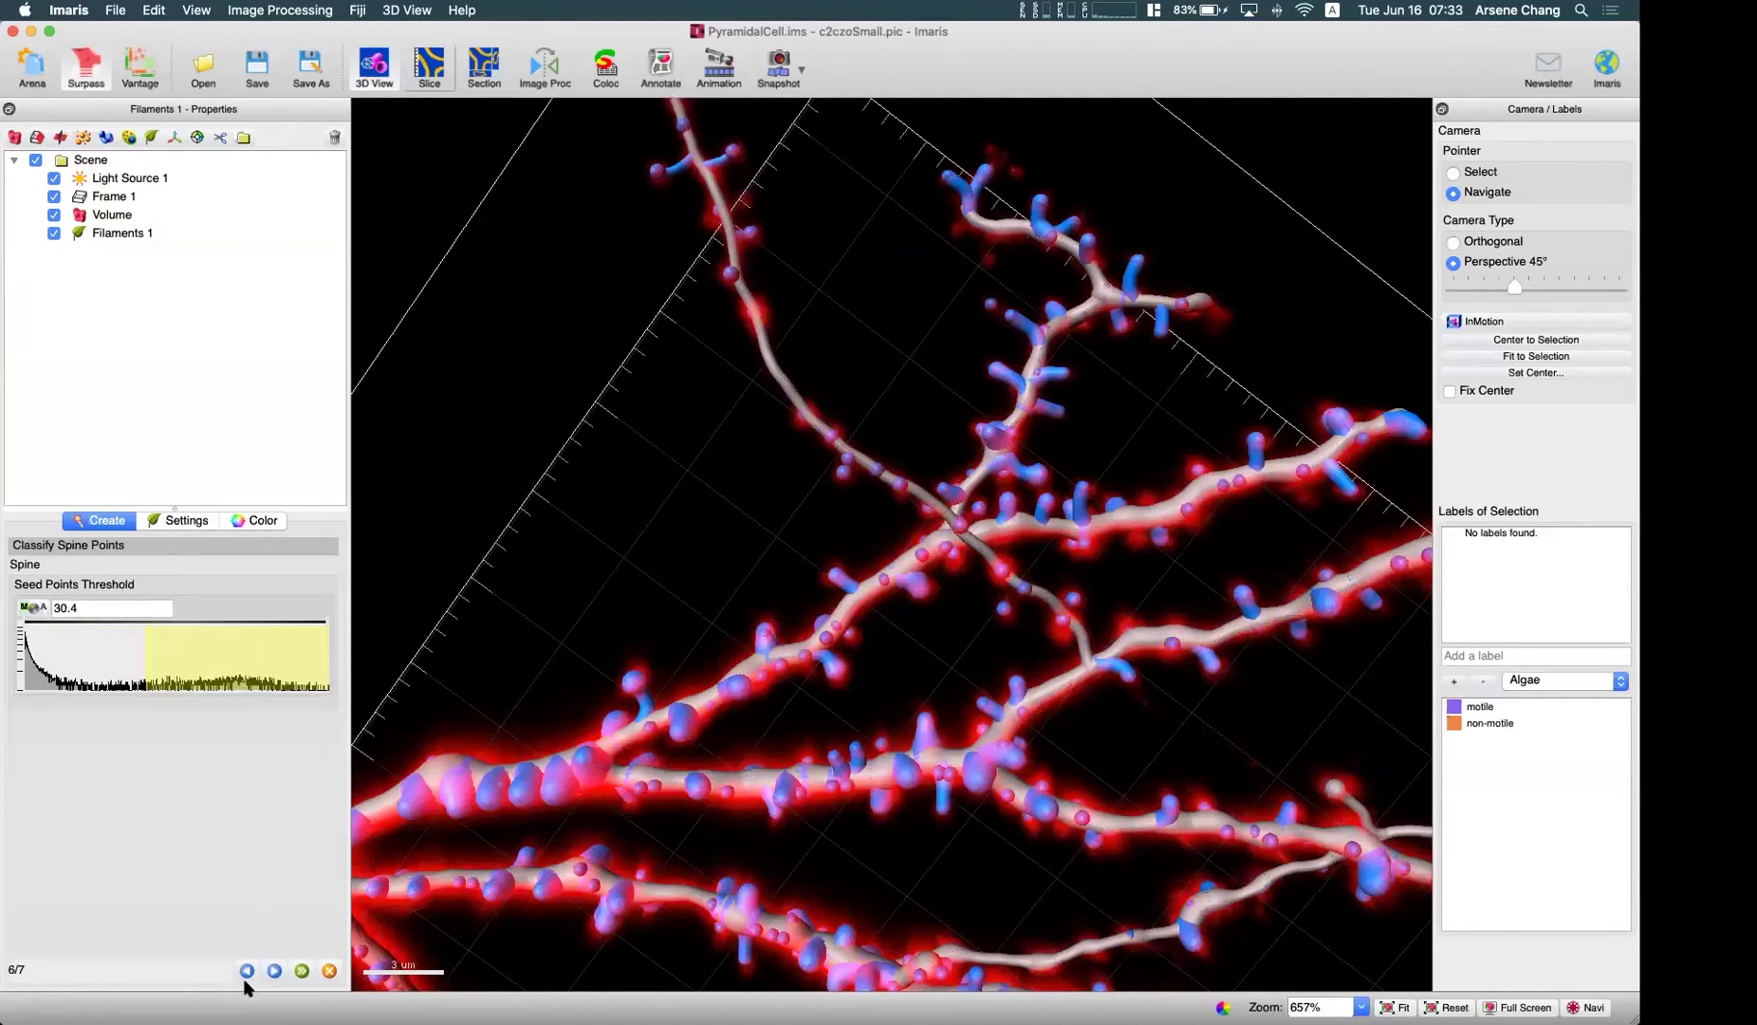
{"action": "left_click_drag", "start_coordinate": [1057, 480], "coordinate": [636, 609]}
{"action": "scroll", "coordinate": [886, 501], "scroll_direction": "up", "scroll_amount": 3}
{"action": "mouse_move", "coordinate": [149, 663]}
{"action": "left_mouse_down"}
{"action": "mouse_move", "coordinate": [128, 659]}
{"action": "mouse_move", "coordinate": [143, 659]}
{"action": "left_mouse_up"}
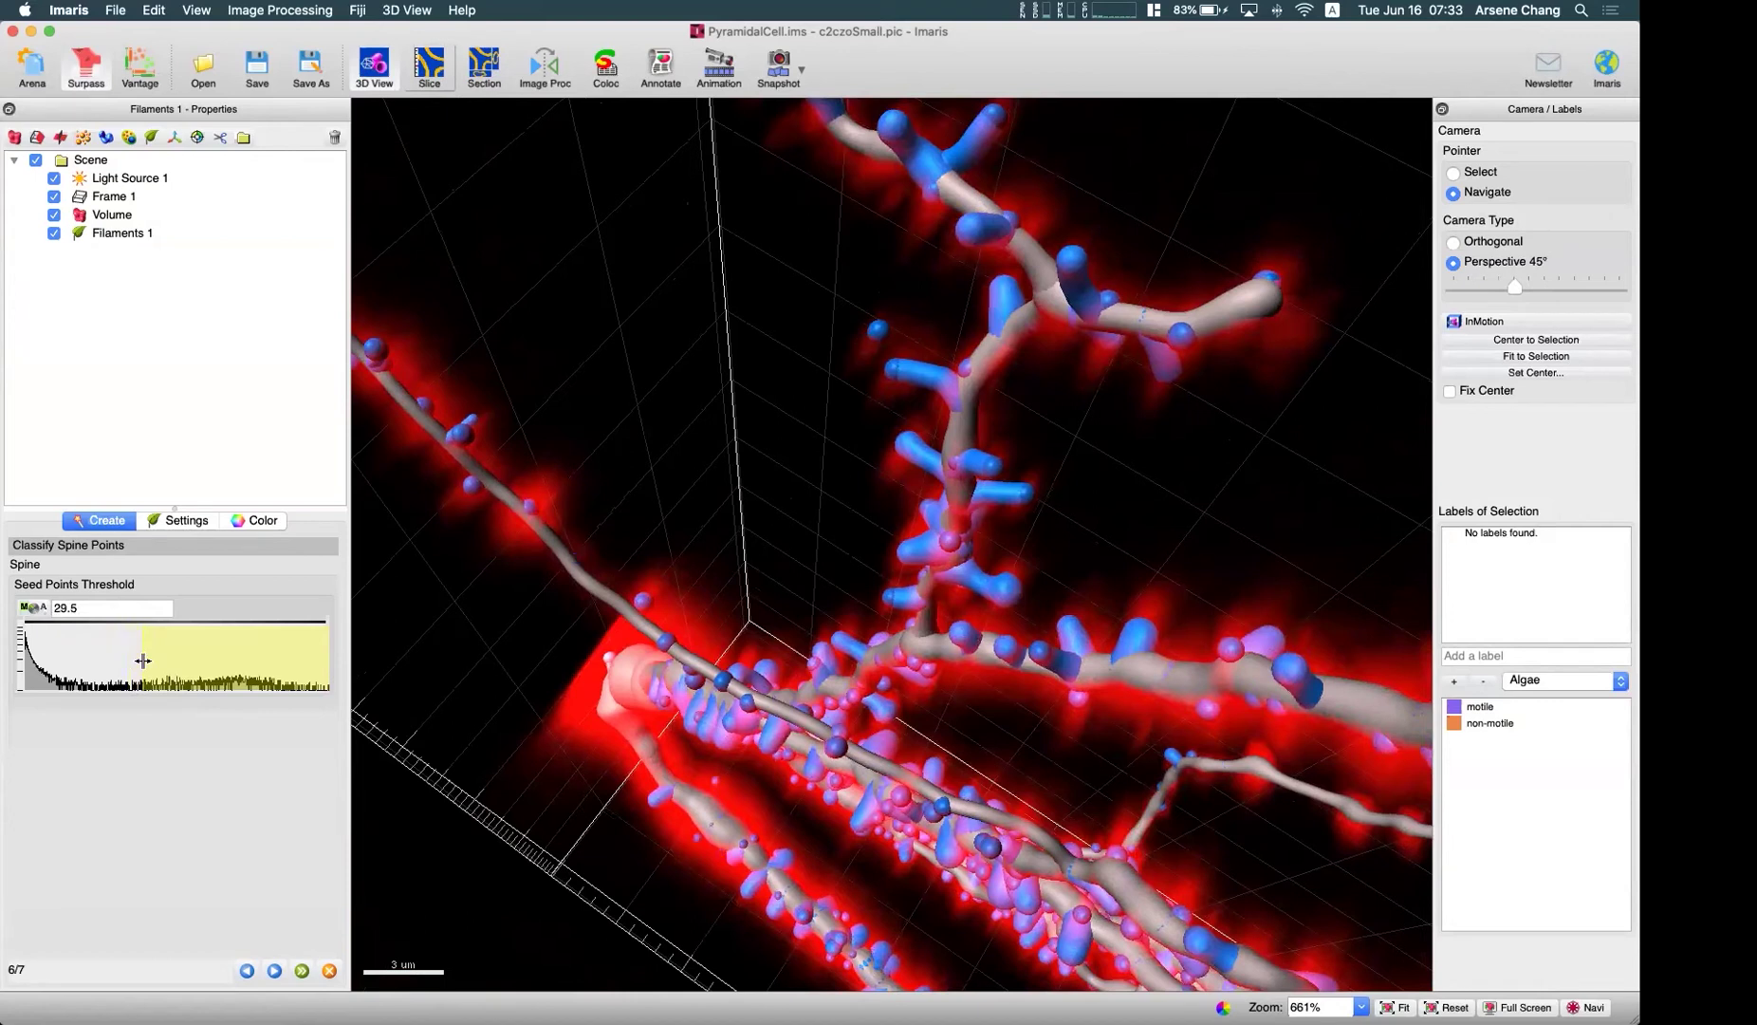
{"action": "left_click_drag", "start_coordinate": [1106, 488], "coordinate": [1005, 475]}
{"action": "scroll", "coordinate": [1123, 423], "scroll_direction": "down", "scroll_amount": 5}
{"action": "left_click", "coordinate": [275, 968]}
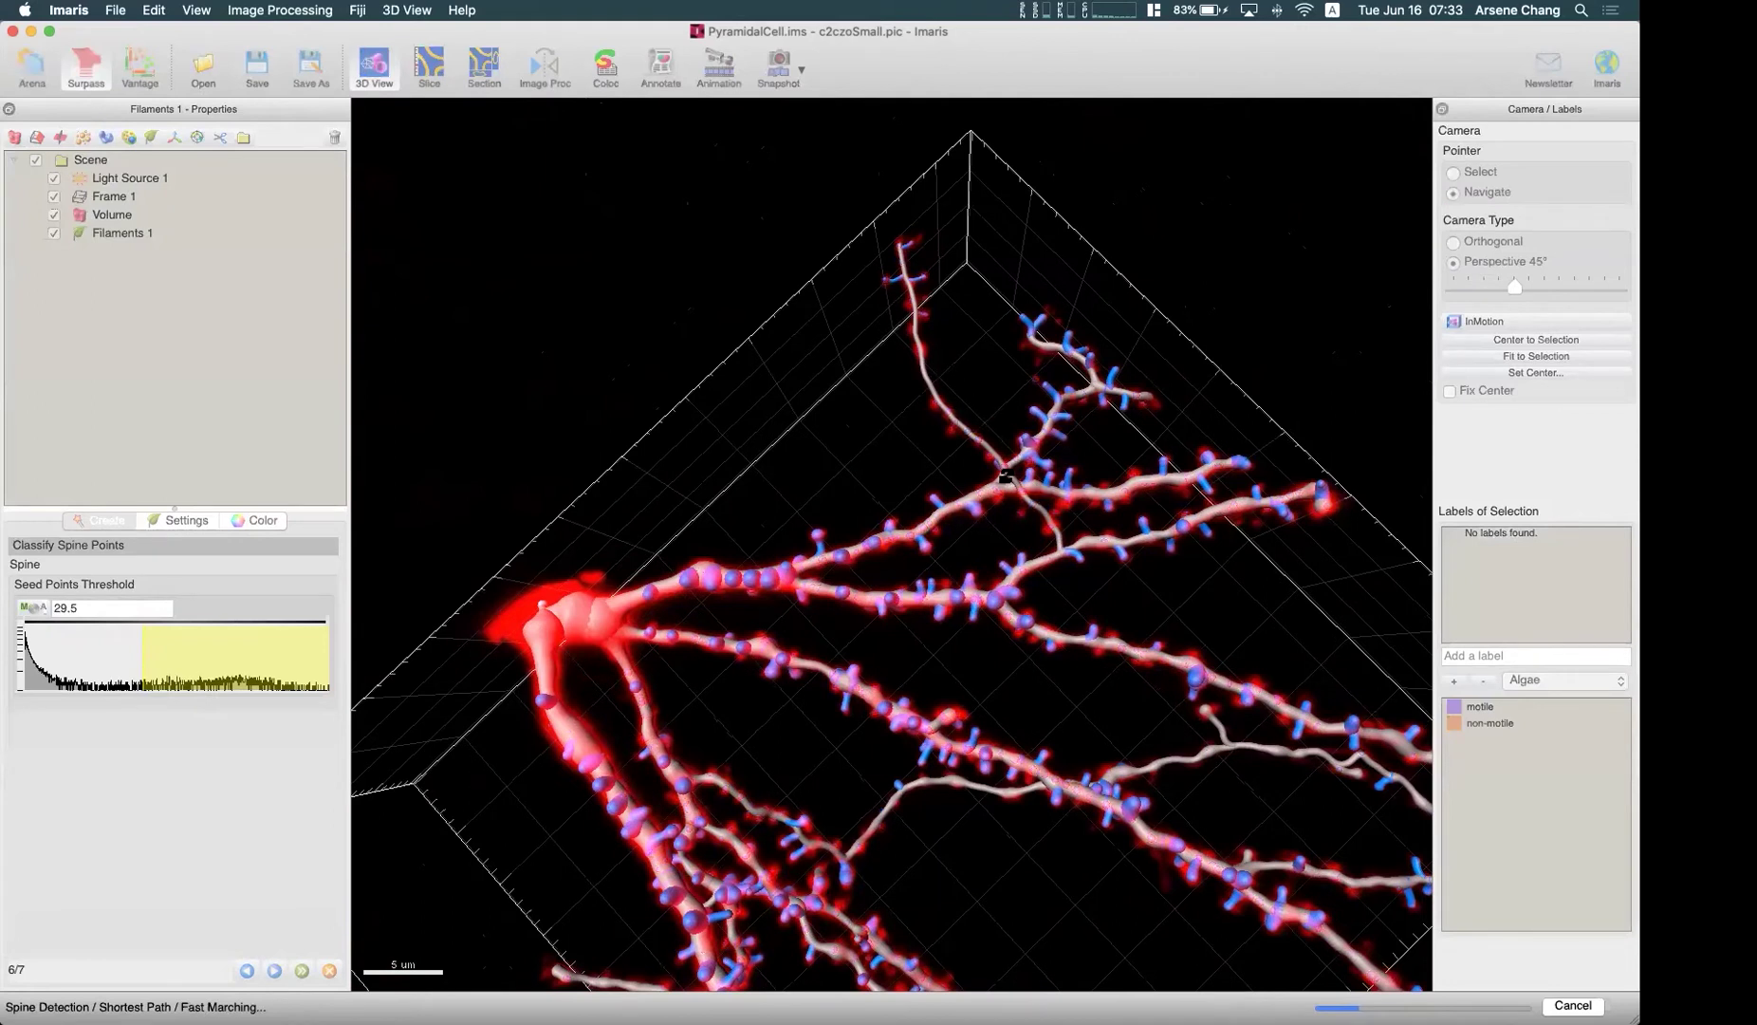
- Inspect the recomputed spines up close and finish the spine recomputation with the 7.47 diameter threshold
{"action": "scroll", "coordinate": [1076, 623], "scroll_direction": "down", "scroll_amount": 1}
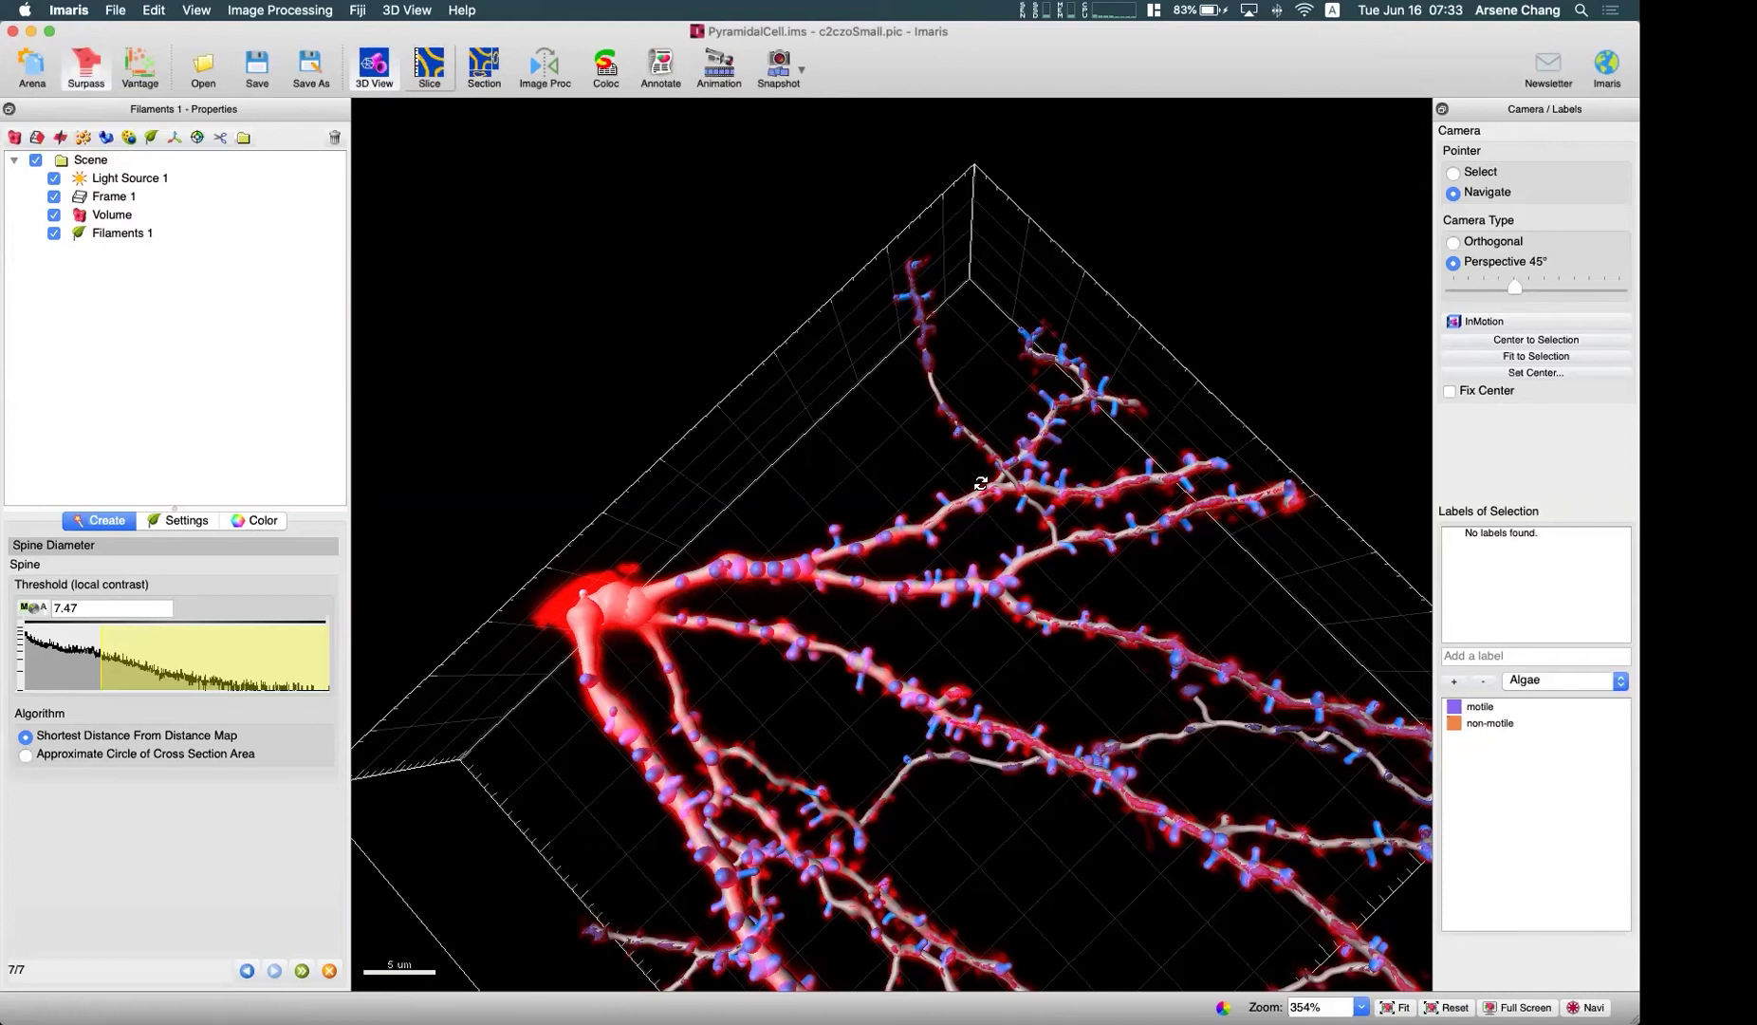
{"action": "left_click_drag", "start_coordinate": [1032, 523], "coordinate": [910, 450]}
{"action": "scroll", "coordinate": [910, 451], "scroll_direction": "up", "scroll_amount": 4}
{"action": "mouse_move", "coordinate": [930, 515]}
{"action": "left_mouse_down"}
{"action": "mouse_move", "coordinate": [854, 543]}
{"action": "mouse_move", "coordinate": [949, 508]}
{"action": "left_mouse_up"}
{"action": "left_click", "coordinate": [299, 968]}
- Select the redrawn dendrite branch and center it on the Channel 1 intensity signal
{"action": "left_click_drag", "start_coordinate": [782, 708], "coordinate": [843, 502]}
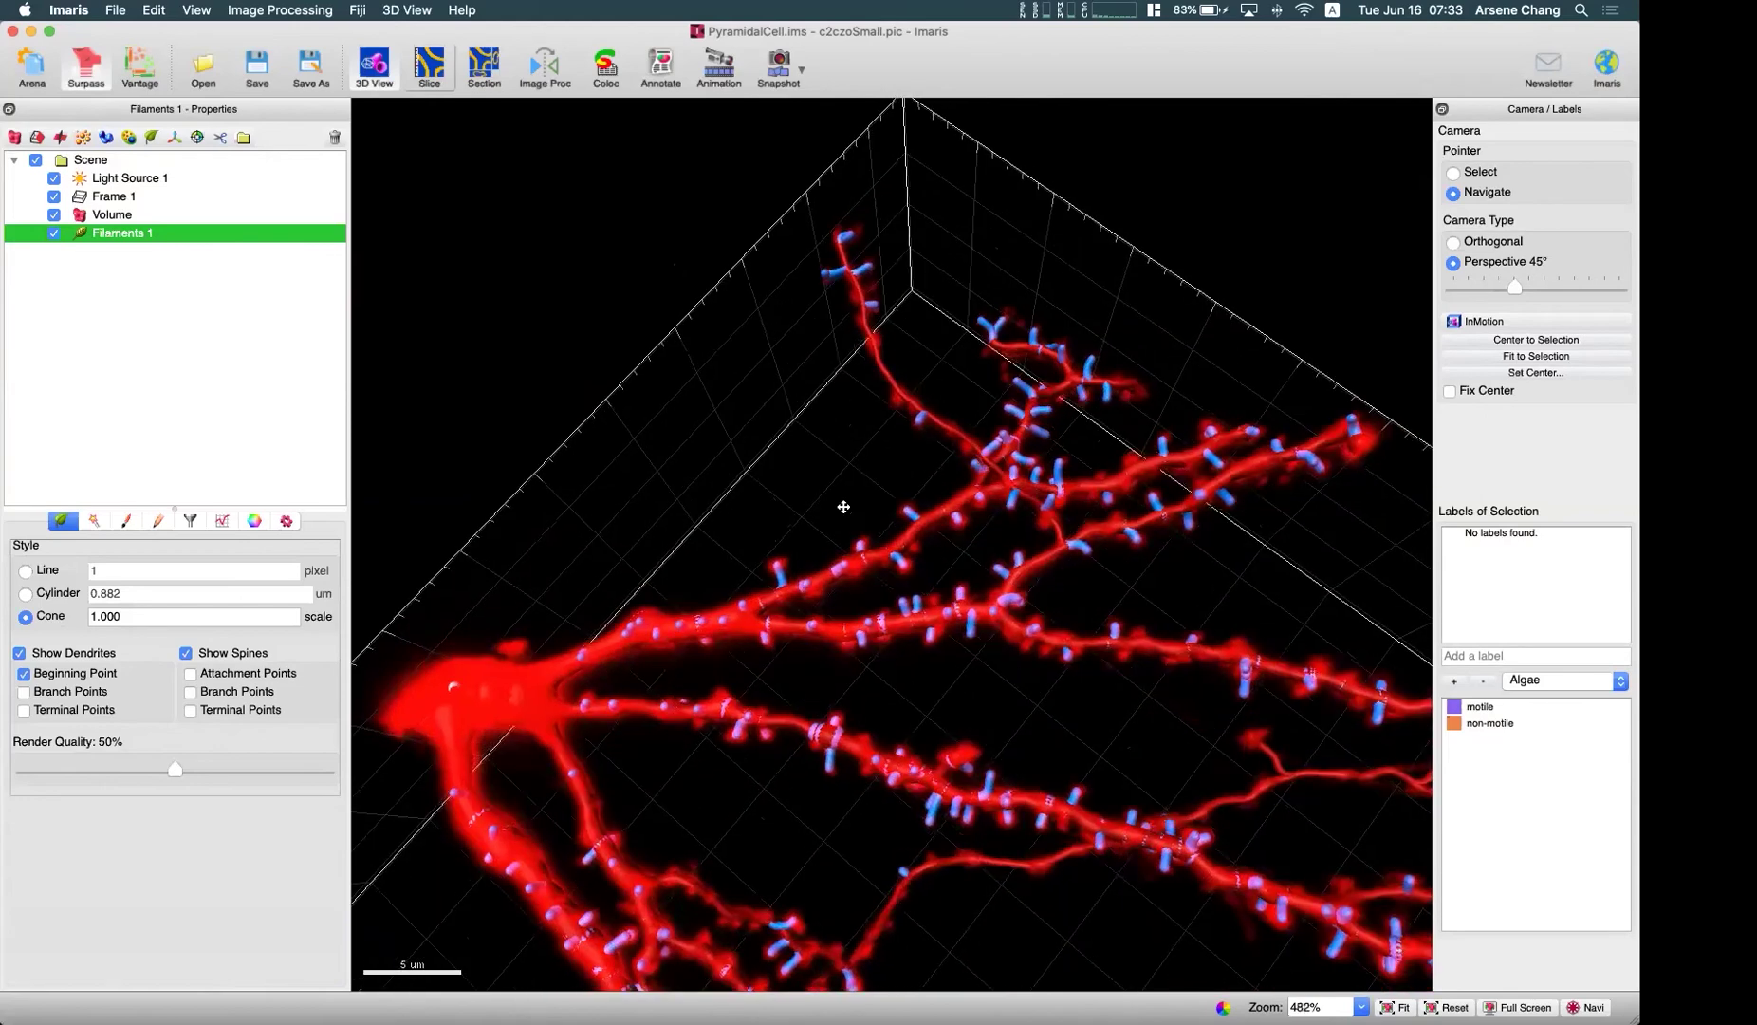
{"action": "scroll", "coordinate": [844, 502], "scroll_direction": "down", "scroll_amount": 5}
{"action": "left_click_drag", "start_coordinate": [1039, 843], "coordinate": [1204, 673]}
{"action": "left_click_drag", "start_coordinate": [1005, 750], "coordinate": [775, 391]}
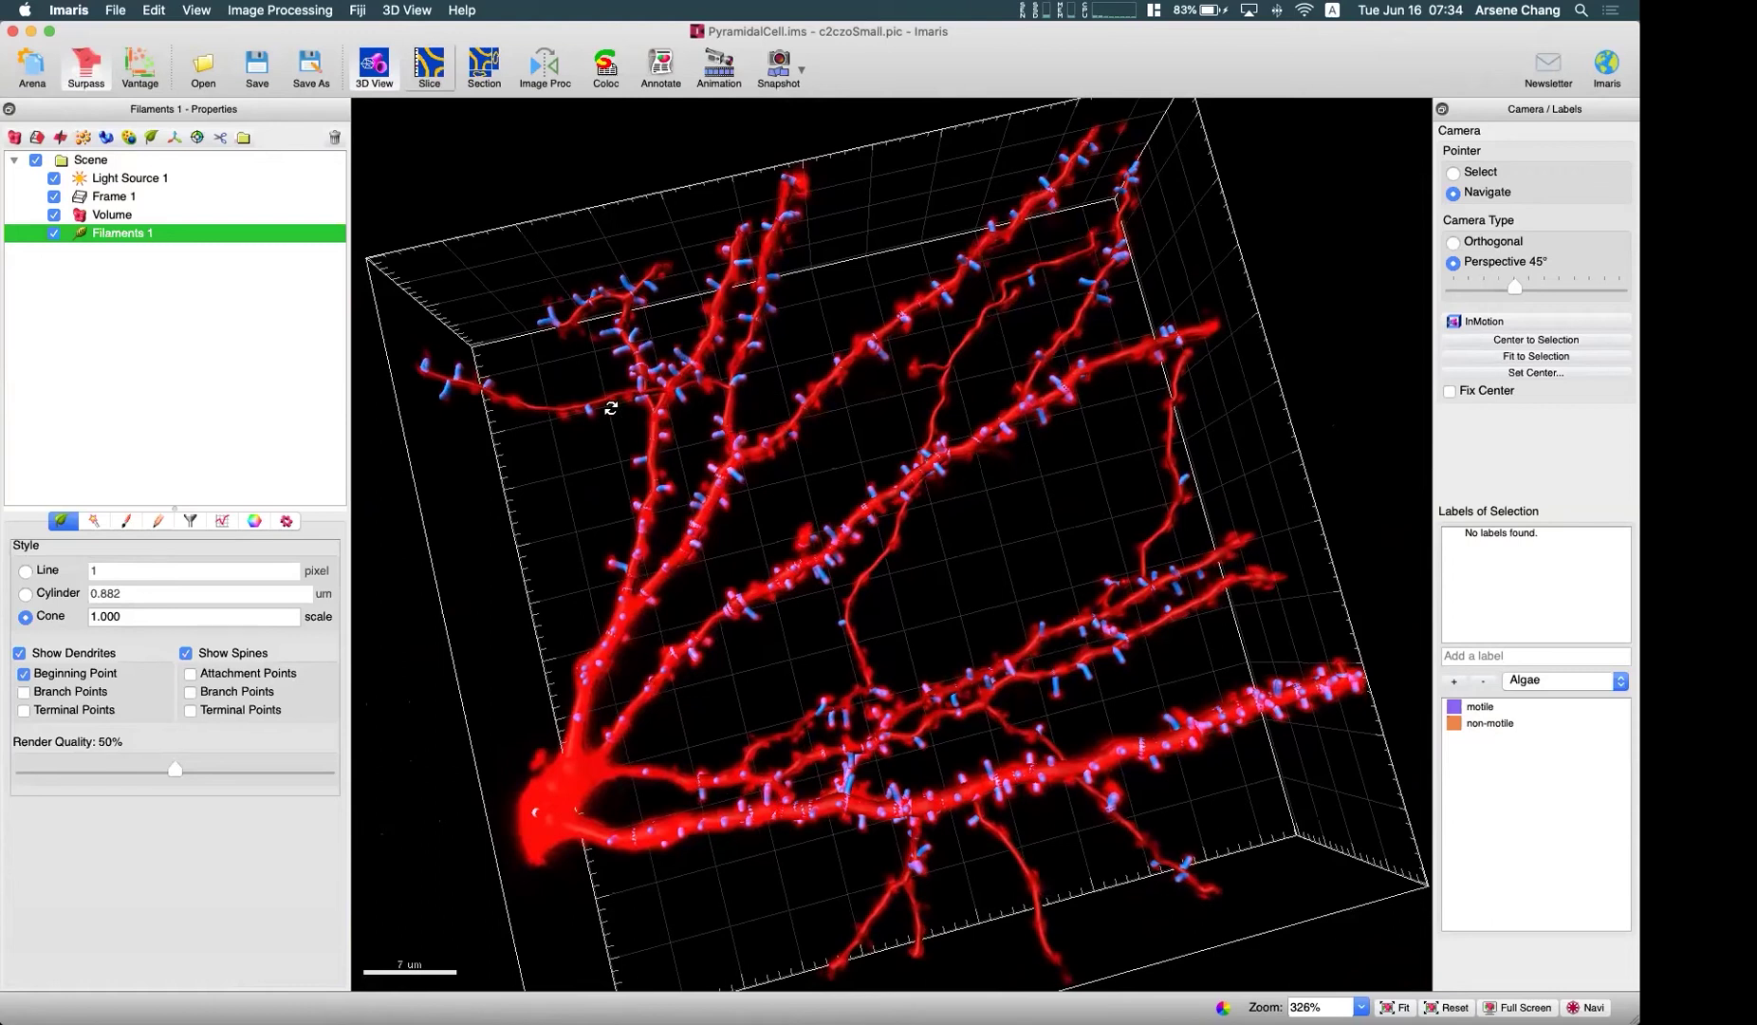
{"action": "left_click_drag", "start_coordinate": [1151, 646], "coordinate": [682, 443]}
{"action": "key", "text": "Escape"}
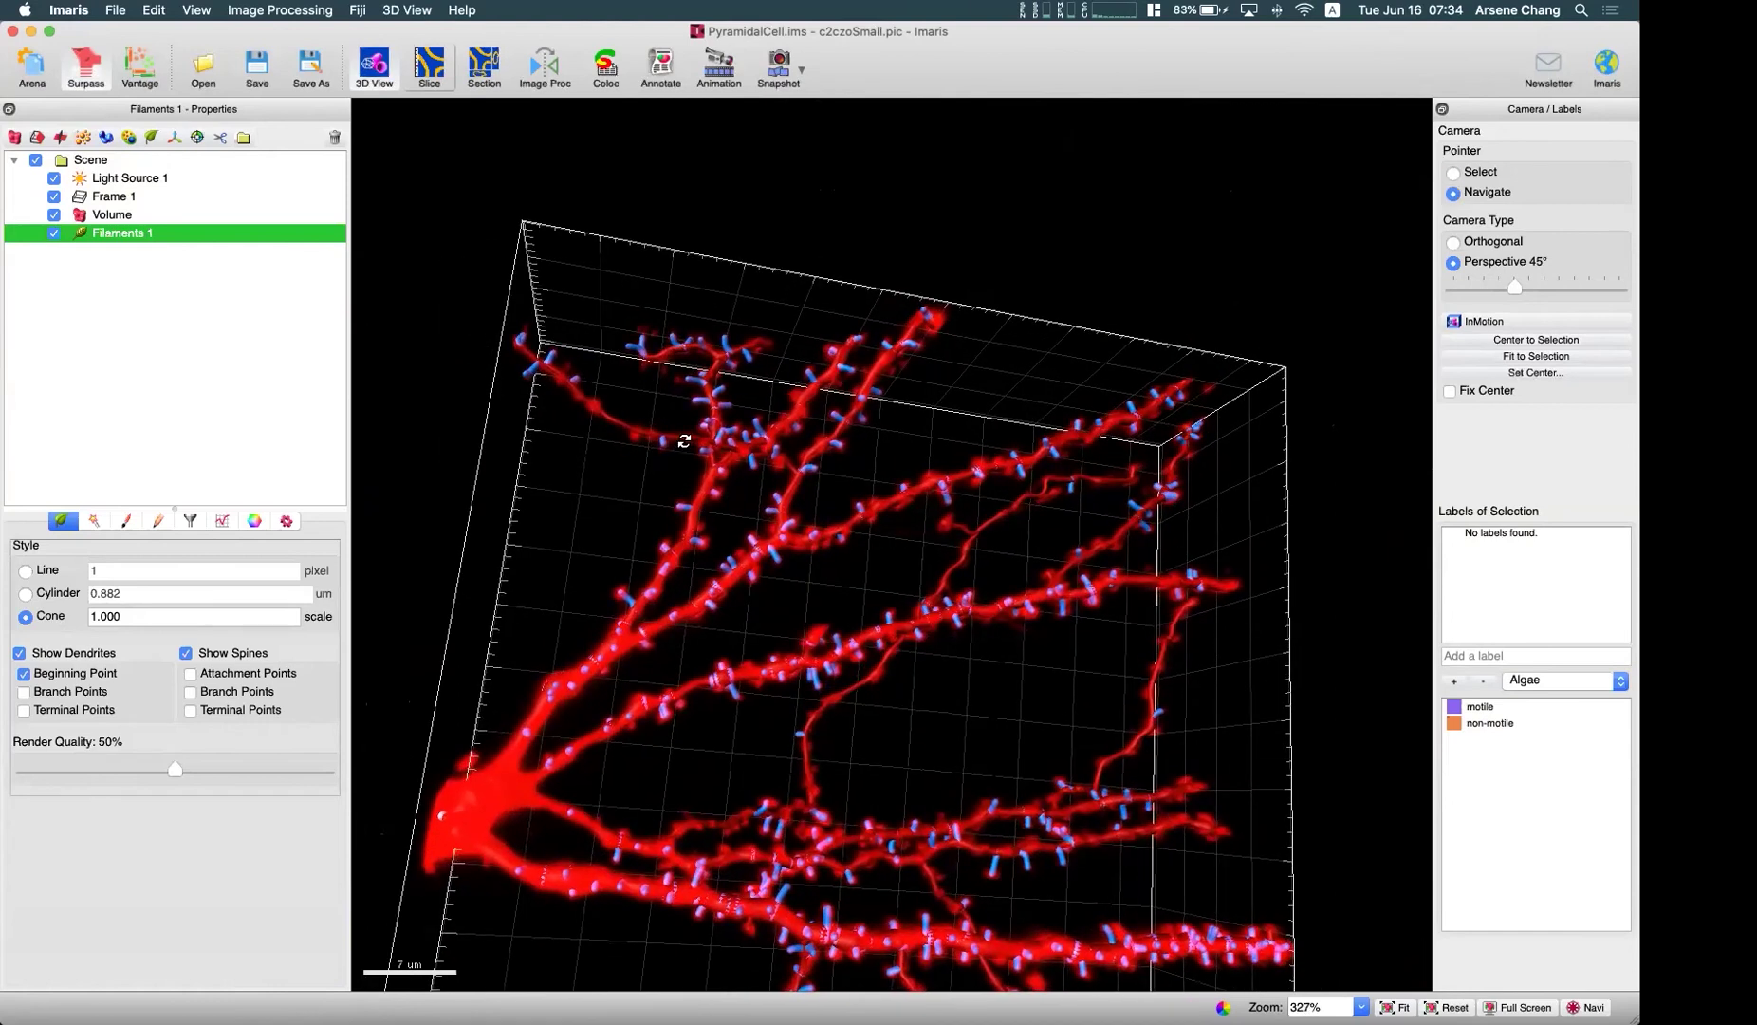
{"action": "scroll", "coordinate": [684, 443], "scroll_direction": "up", "scroll_amount": 5}
{"action": "left_click", "coordinate": [683, 443]}
{"action": "key", "text": "Escape"}
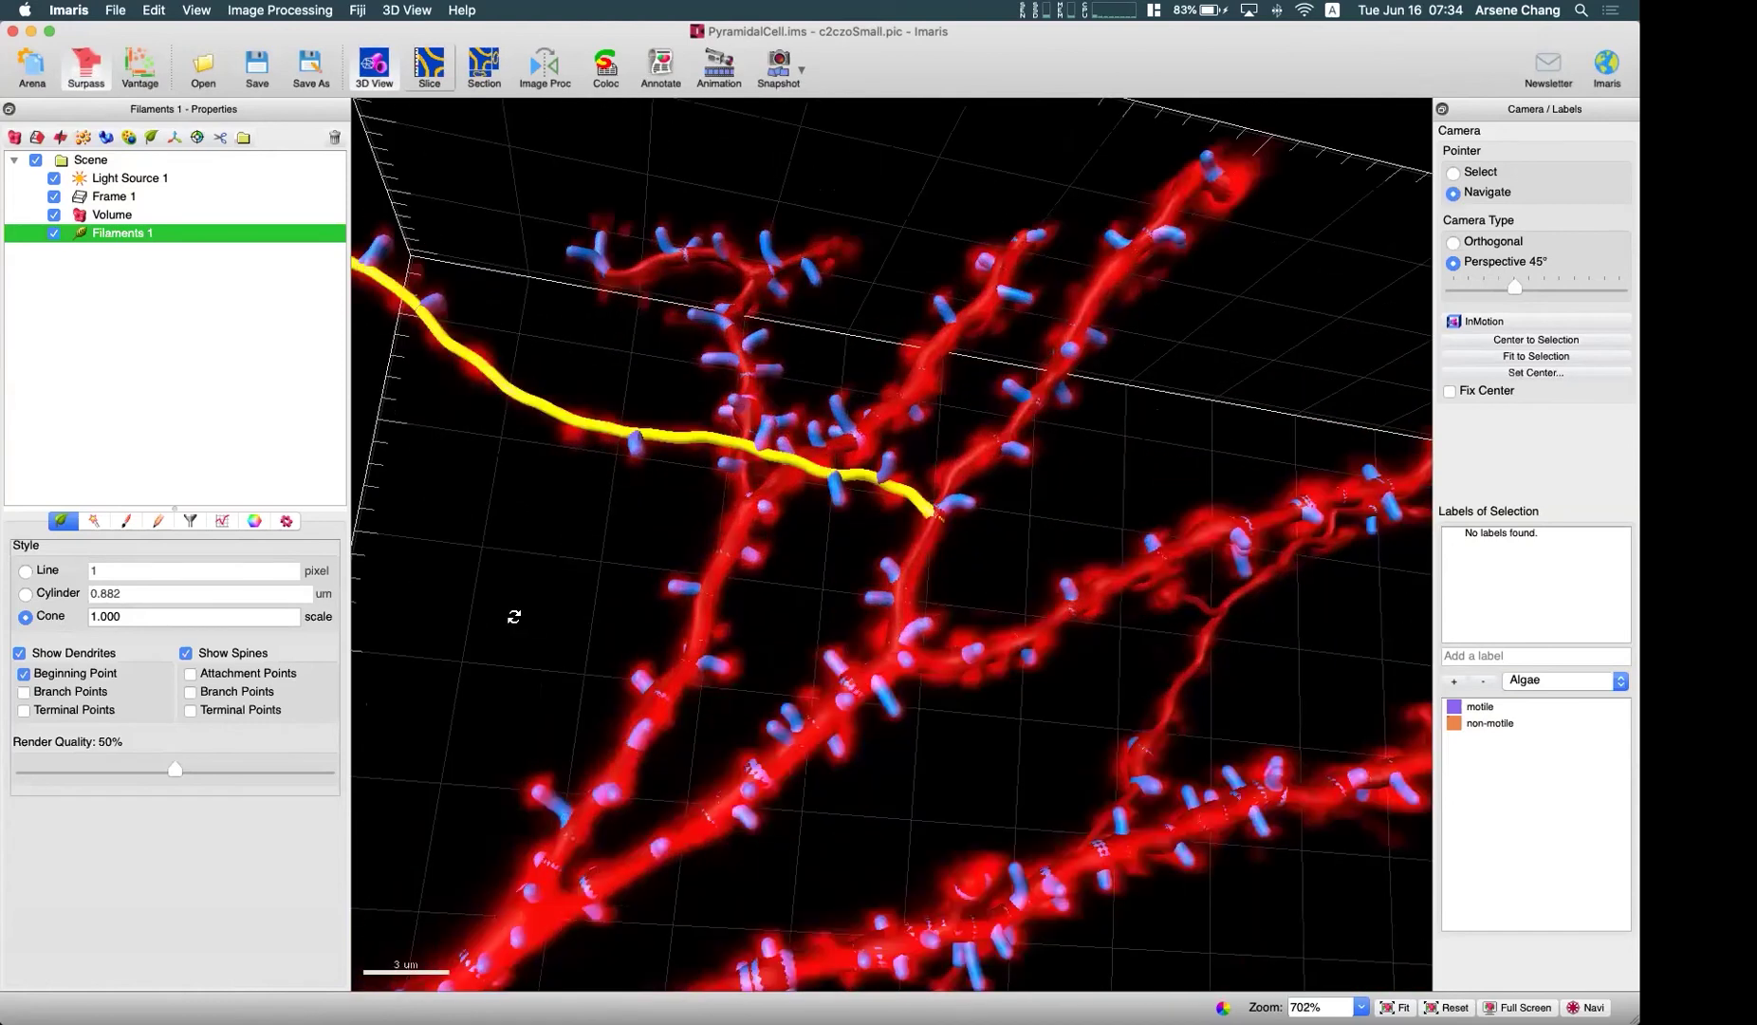
{"action": "left_click_drag", "start_coordinate": [486, 655], "coordinate": [745, 691]}
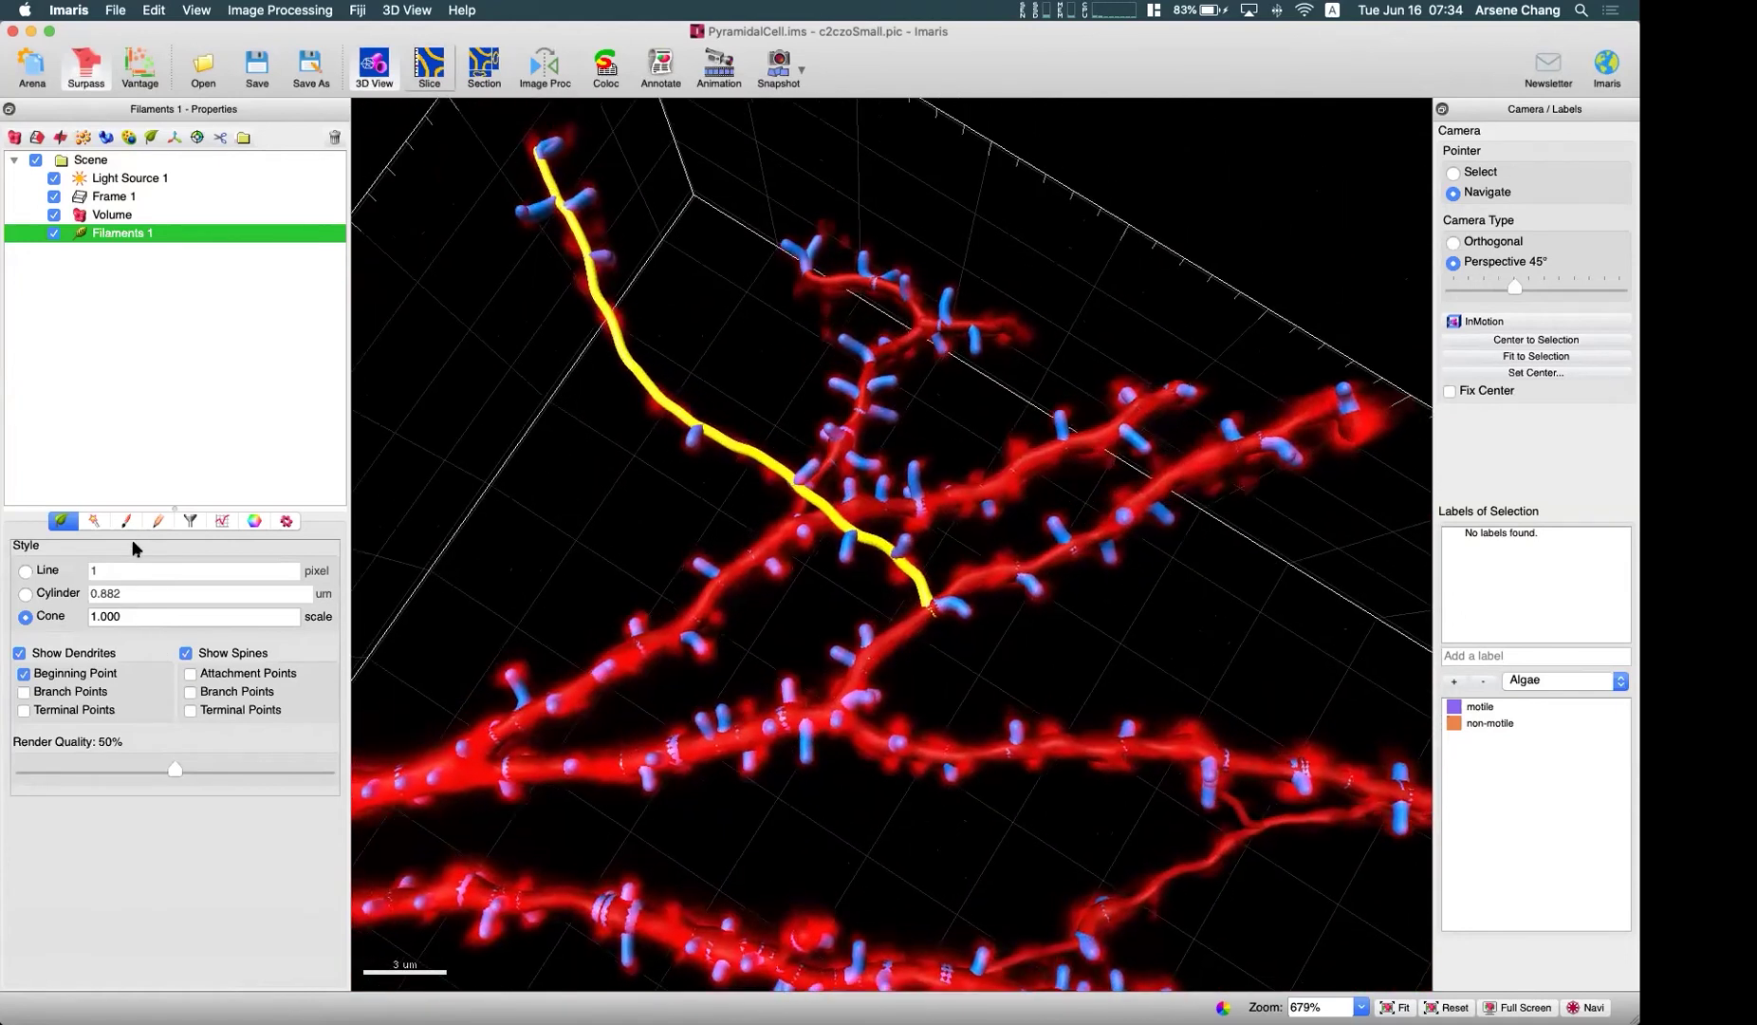
{"action": "left_click", "coordinate": [157, 522]}
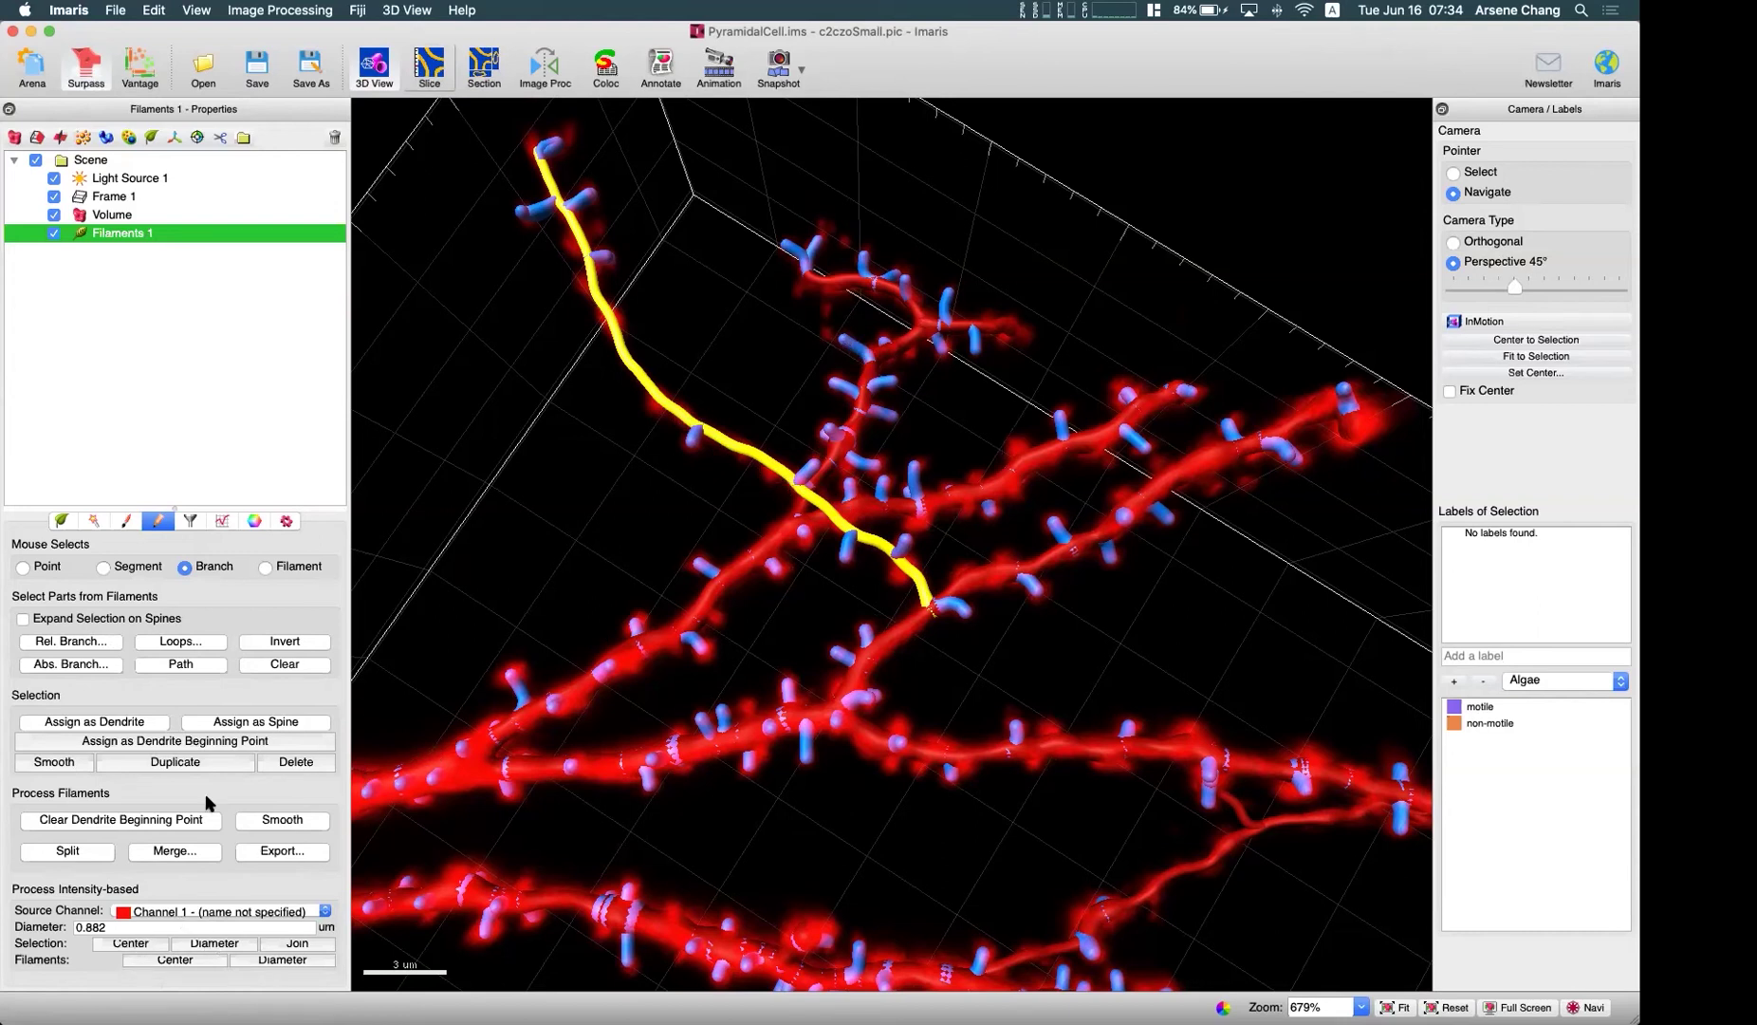
{"action": "left_click", "coordinate": [131, 944]}
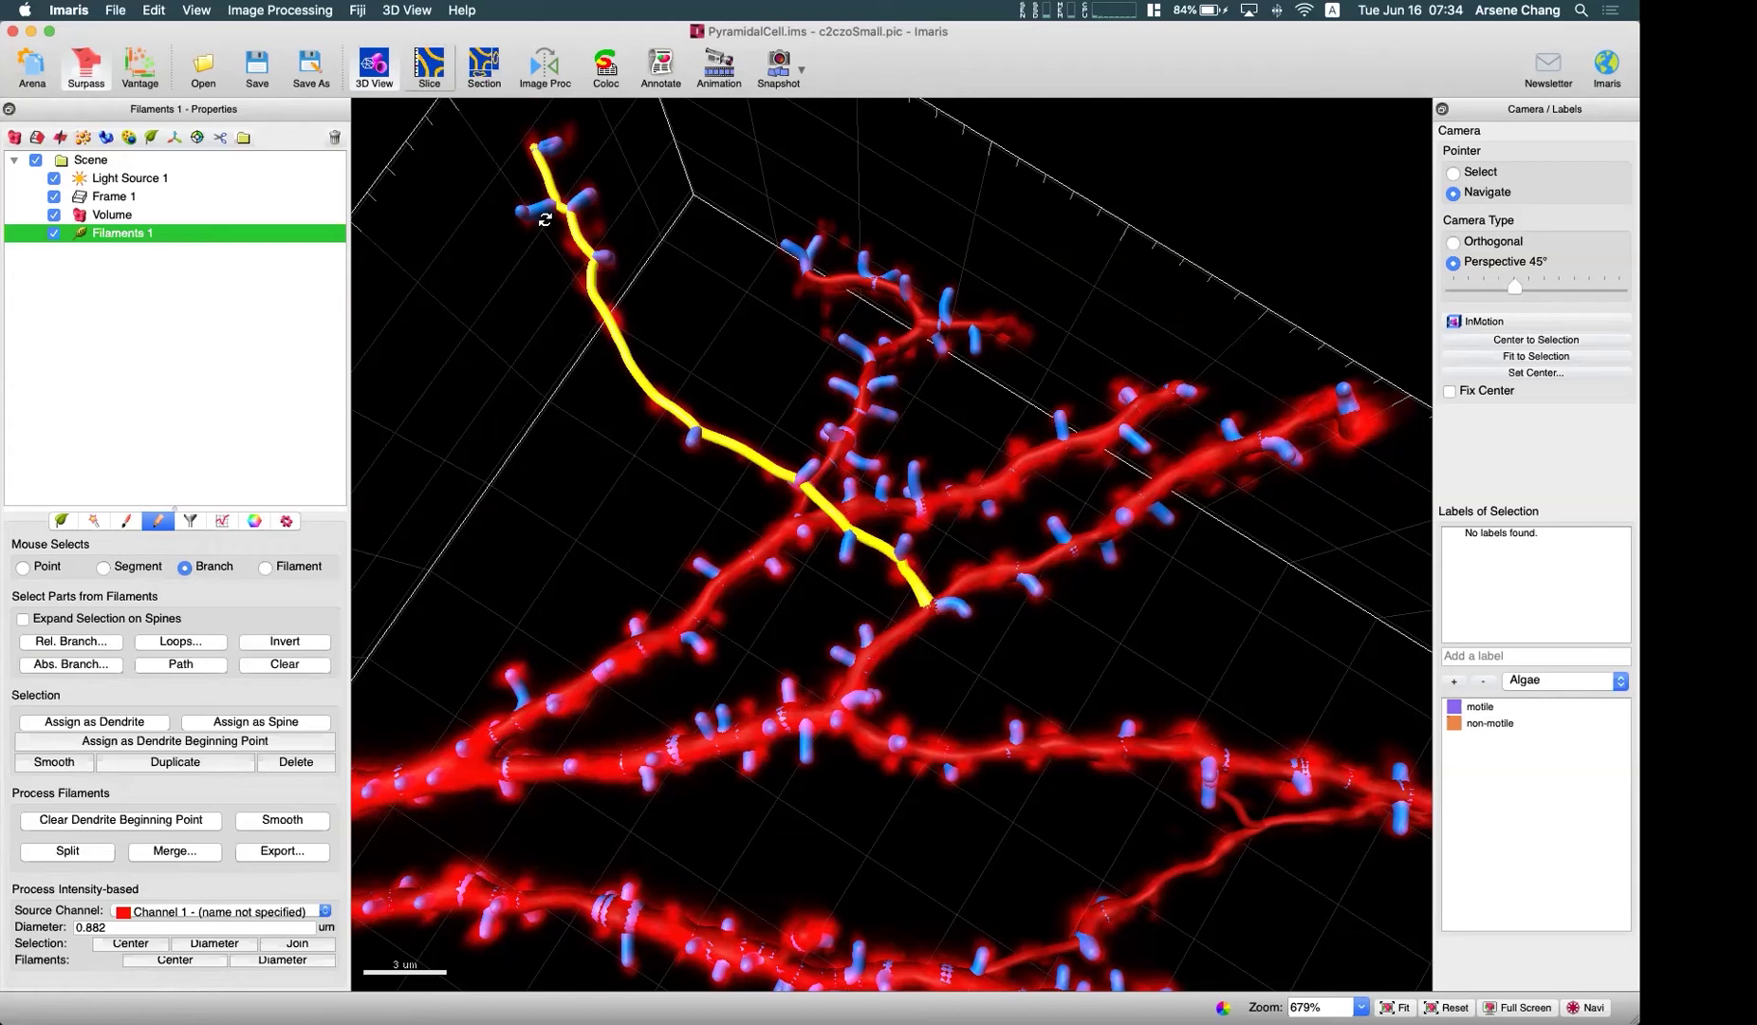
- Measure the thickness of the redrawn dendrite at its thinnest part on slice 20 in the Slice view
{"action": "scroll", "coordinate": [560, 200], "scroll_direction": "up", "scroll_amount": 5}
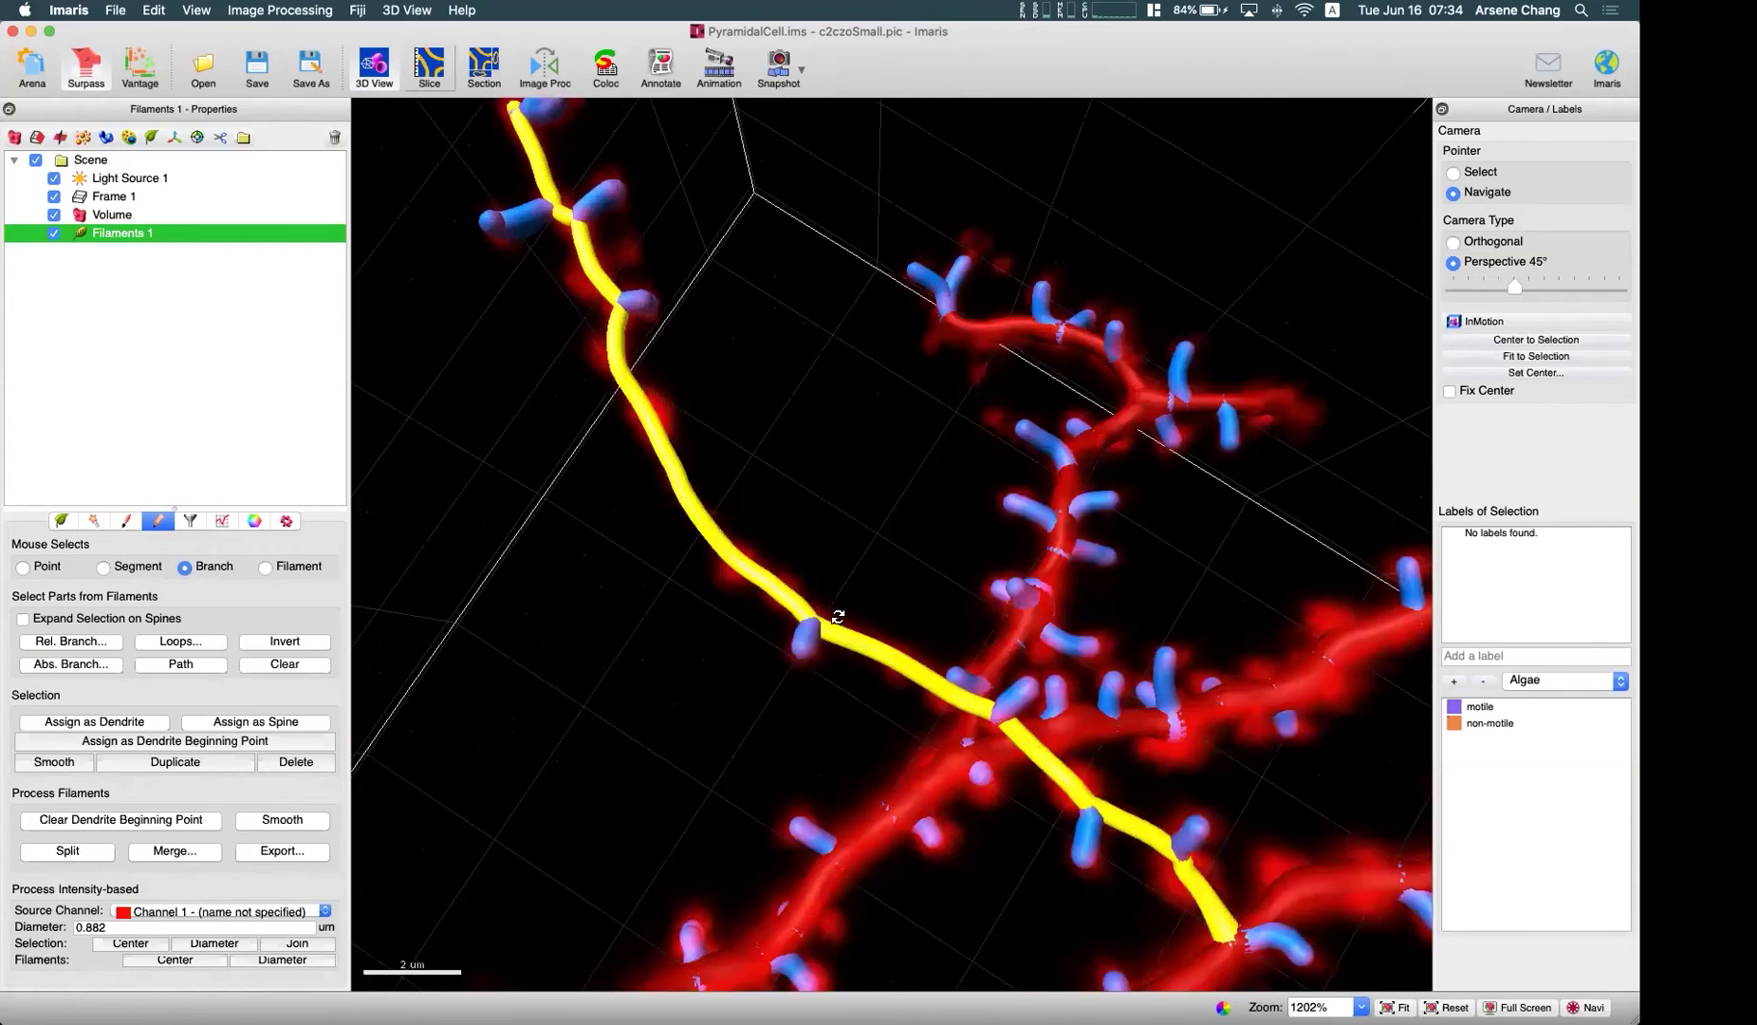
{"action": "scroll", "coordinate": [882, 637], "scroll_direction": "down", "scroll_amount": 5}
{"action": "right_click_drag", "start_coordinate": [922, 632], "coordinate": [788, 505]}
{"action": "left_click_drag", "start_coordinate": [765, 682], "coordinate": [735, 527]}
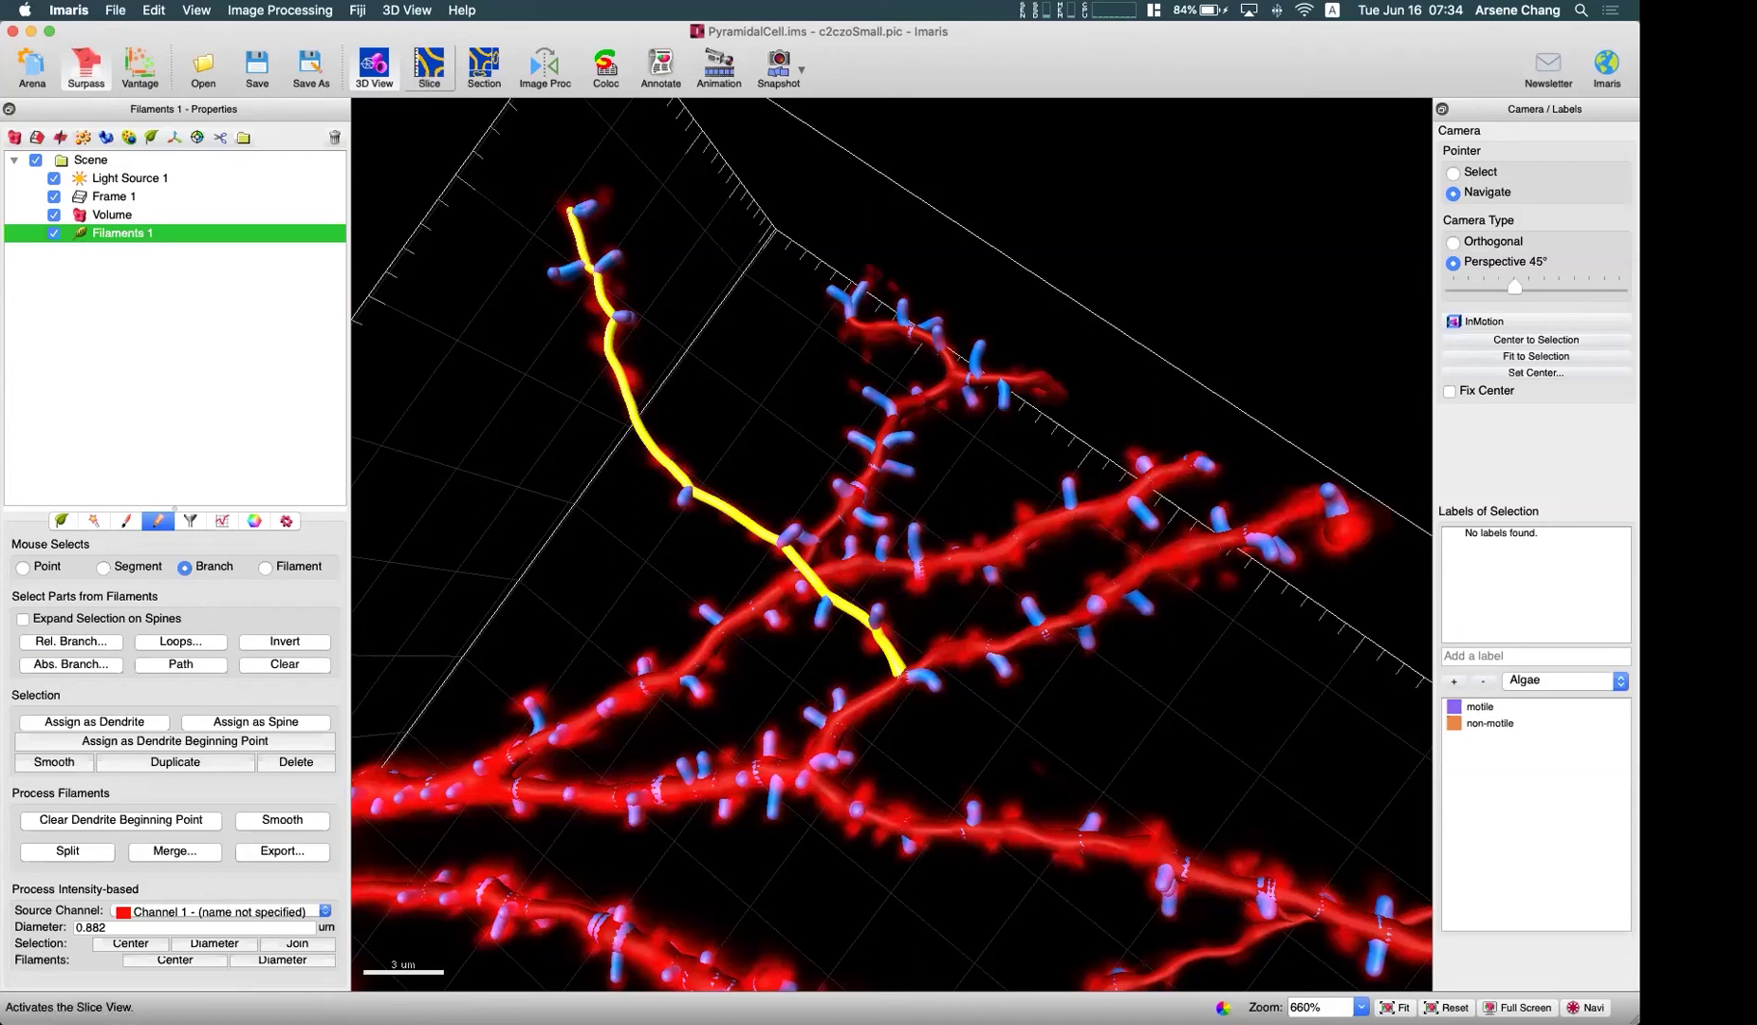
{"action": "left_click", "coordinate": [1394, 1007]}
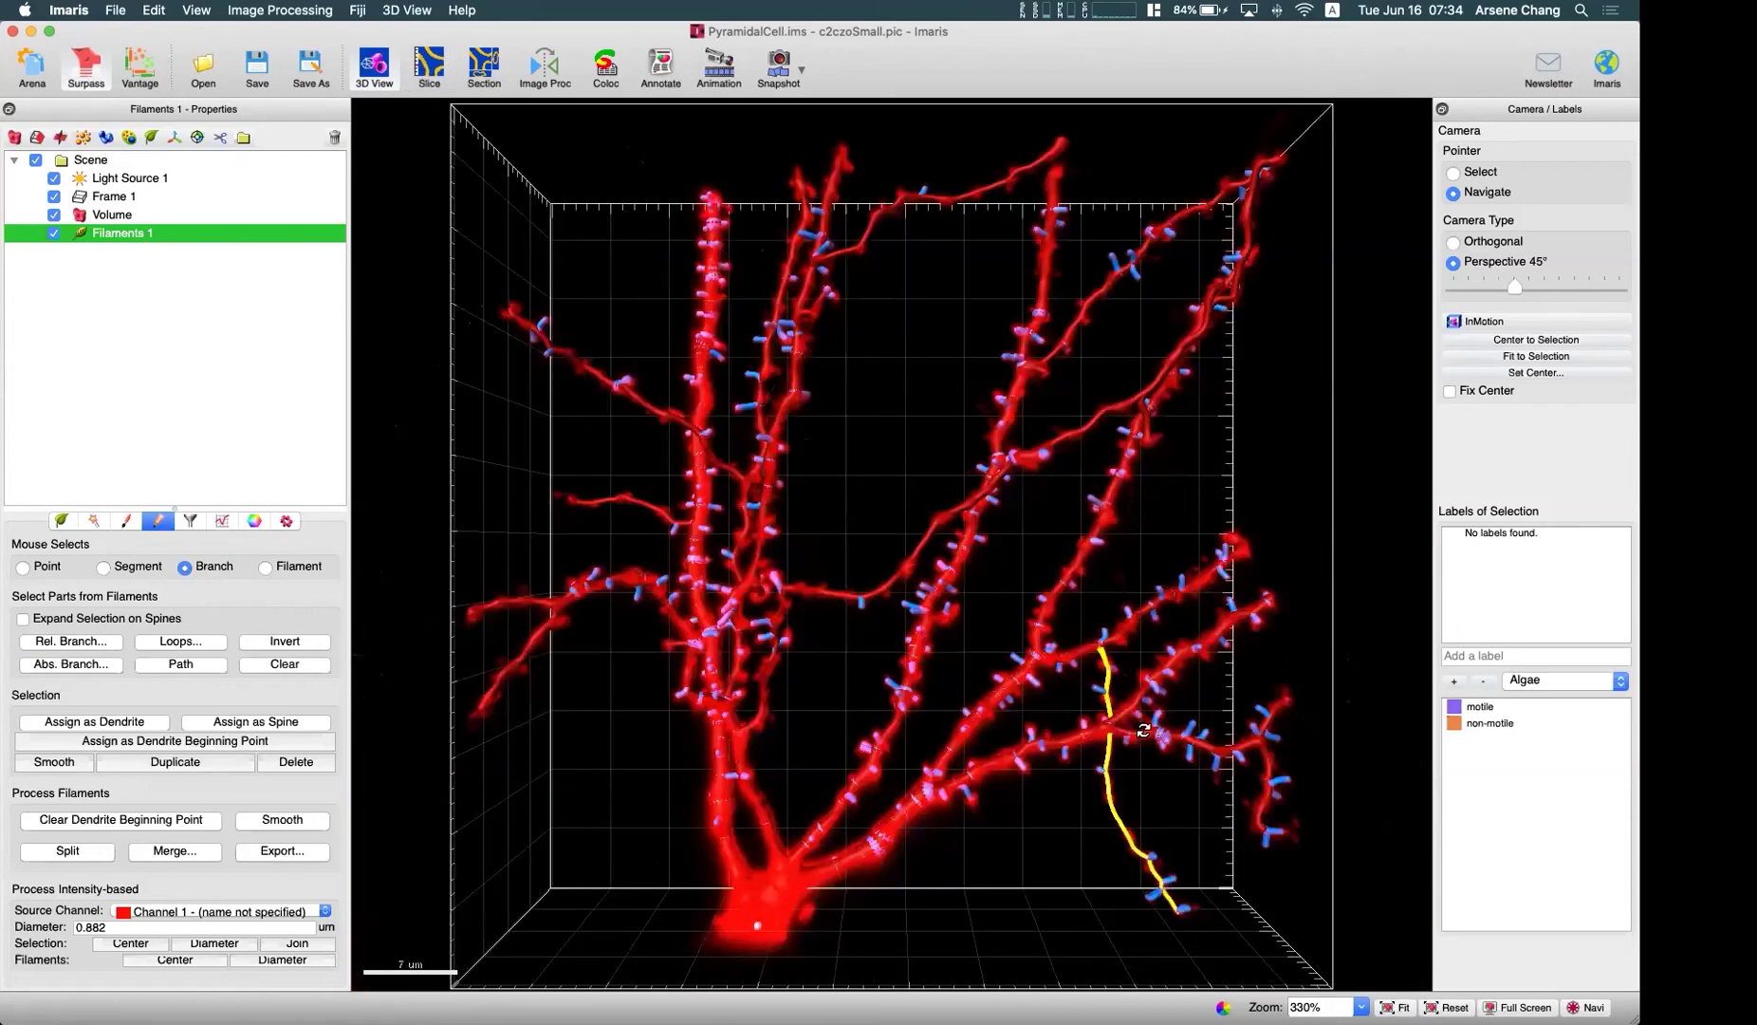
{"action": "left_click", "coordinate": [430, 66]}
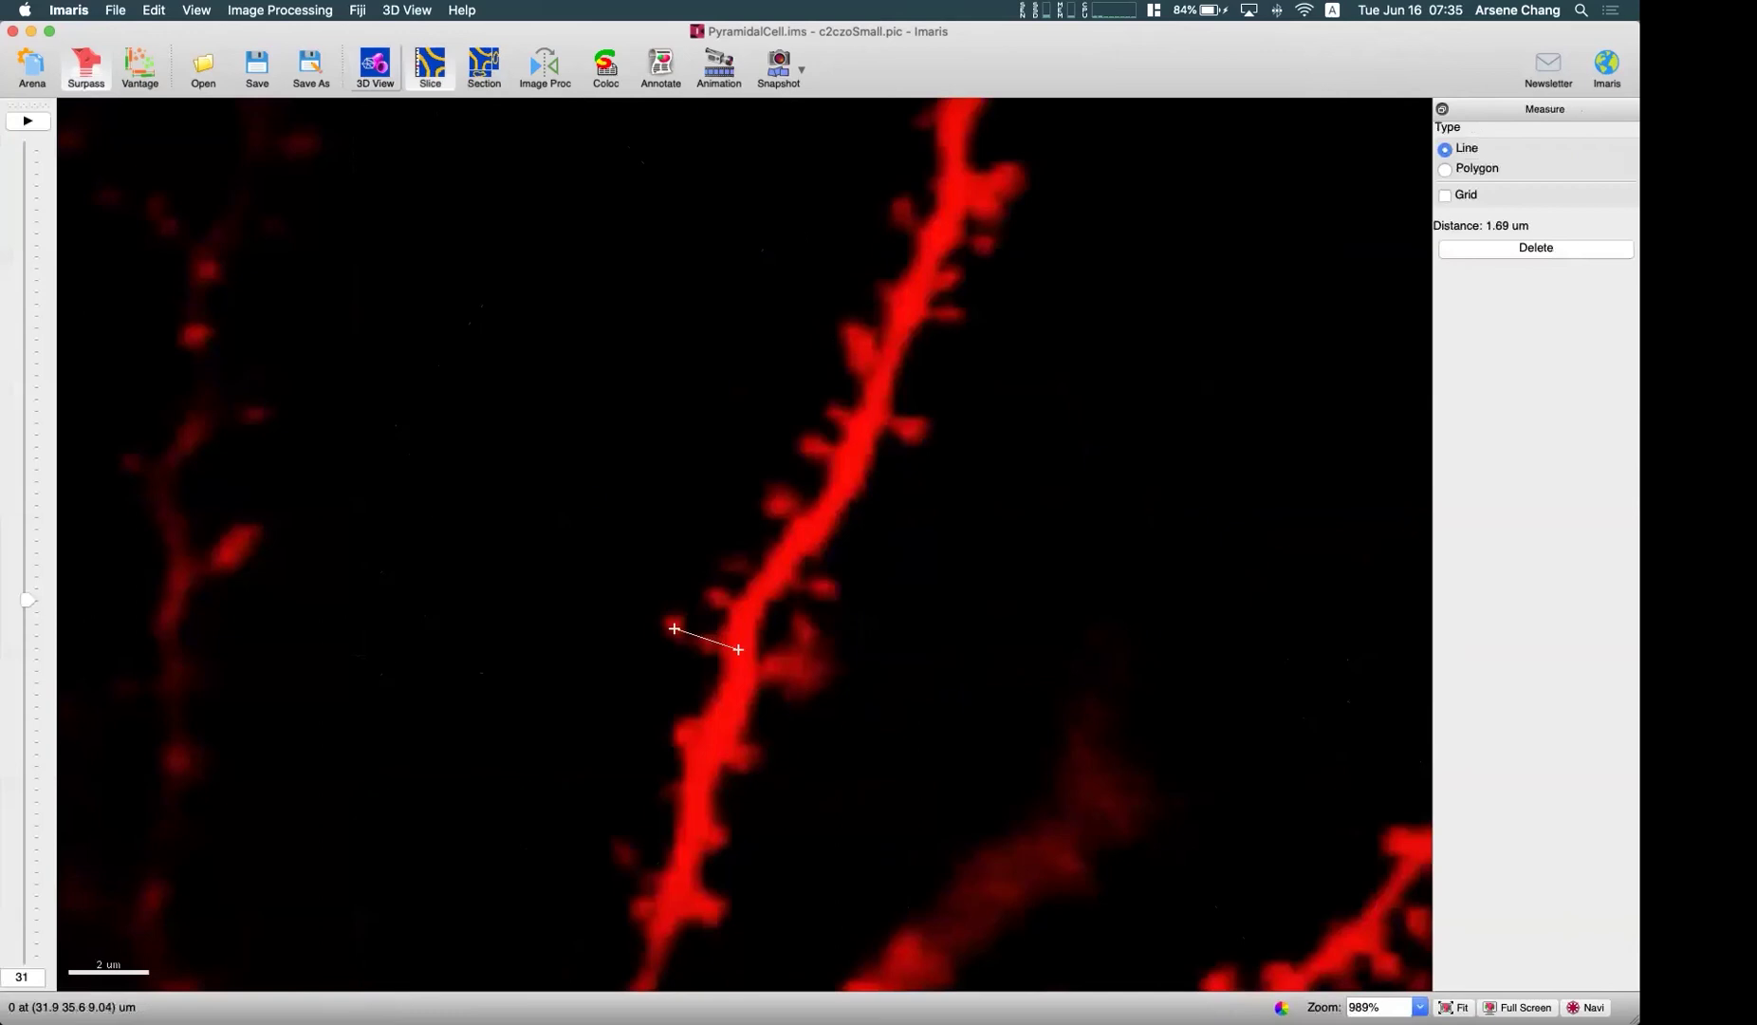
{"action": "scroll", "coordinate": [978, 445], "scroll_direction": "down", "scroll_amount": 5}
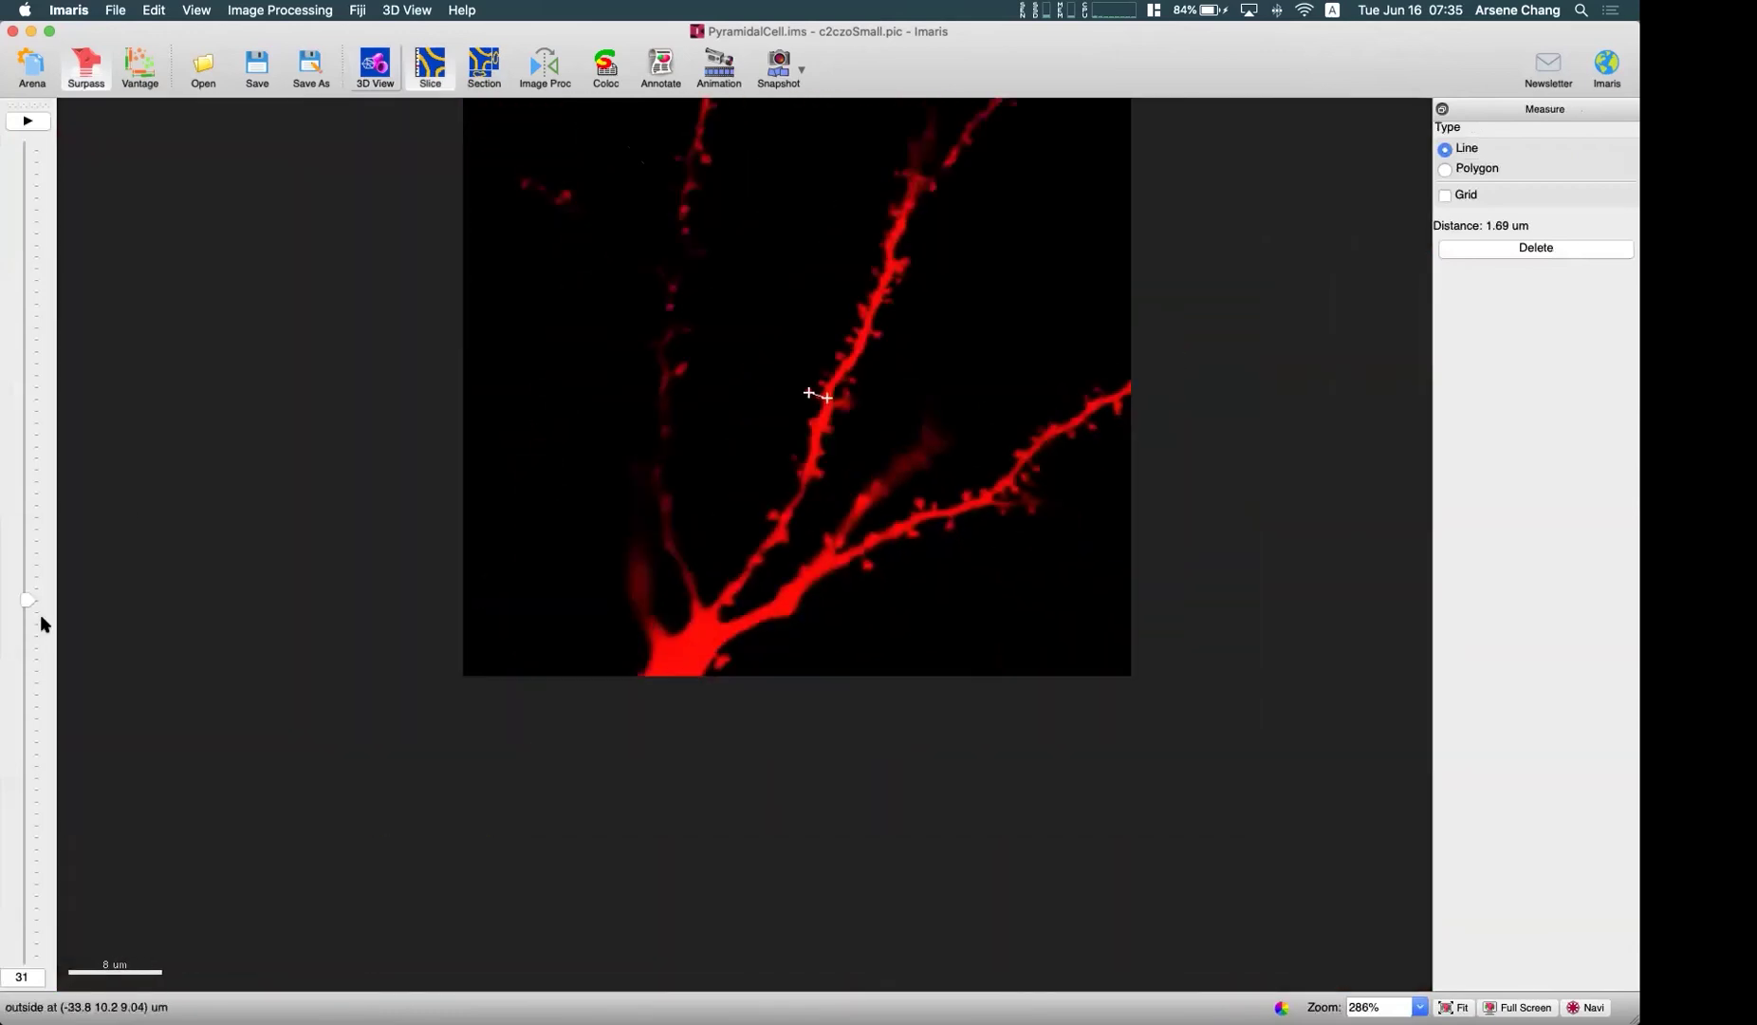
{"action": "left_click_drag", "start_coordinate": [25, 629], "coordinate": [29, 728]}
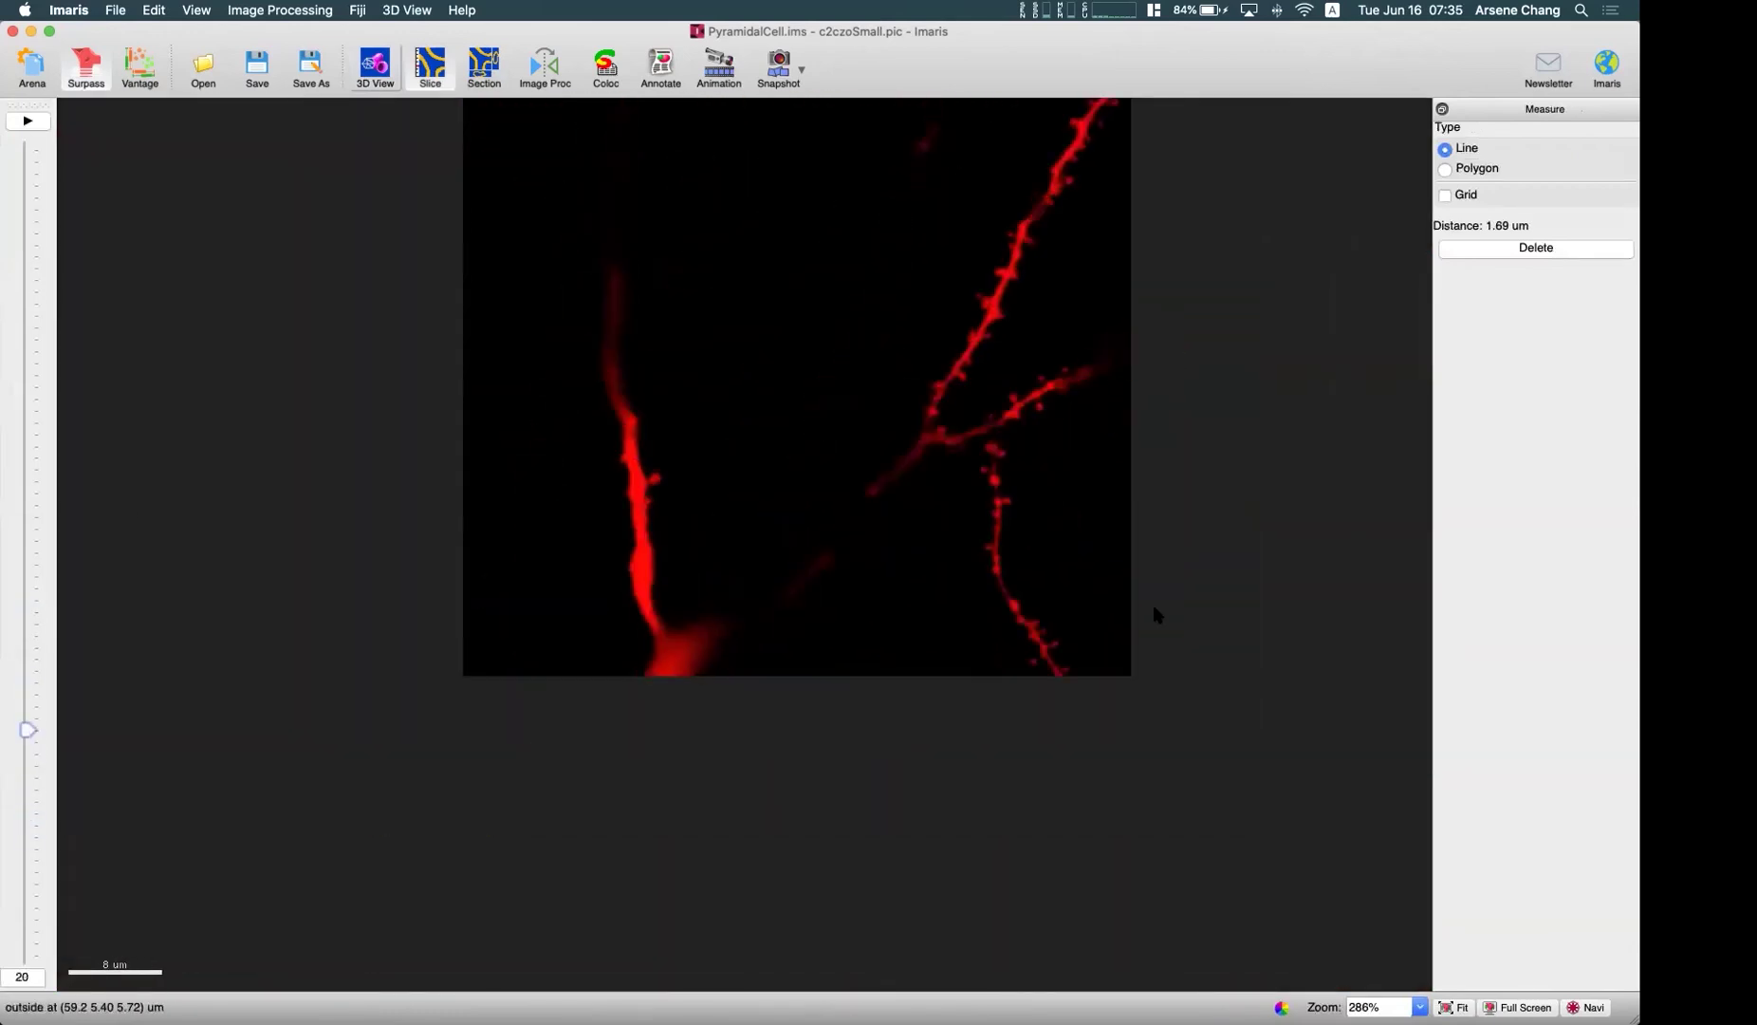
{"action": "scroll", "coordinate": [1157, 615], "scroll_direction": "up", "scroll_amount": 3}
{"action": "scroll", "coordinate": [972, 501], "scroll_direction": "up", "scroll_amount": 6}
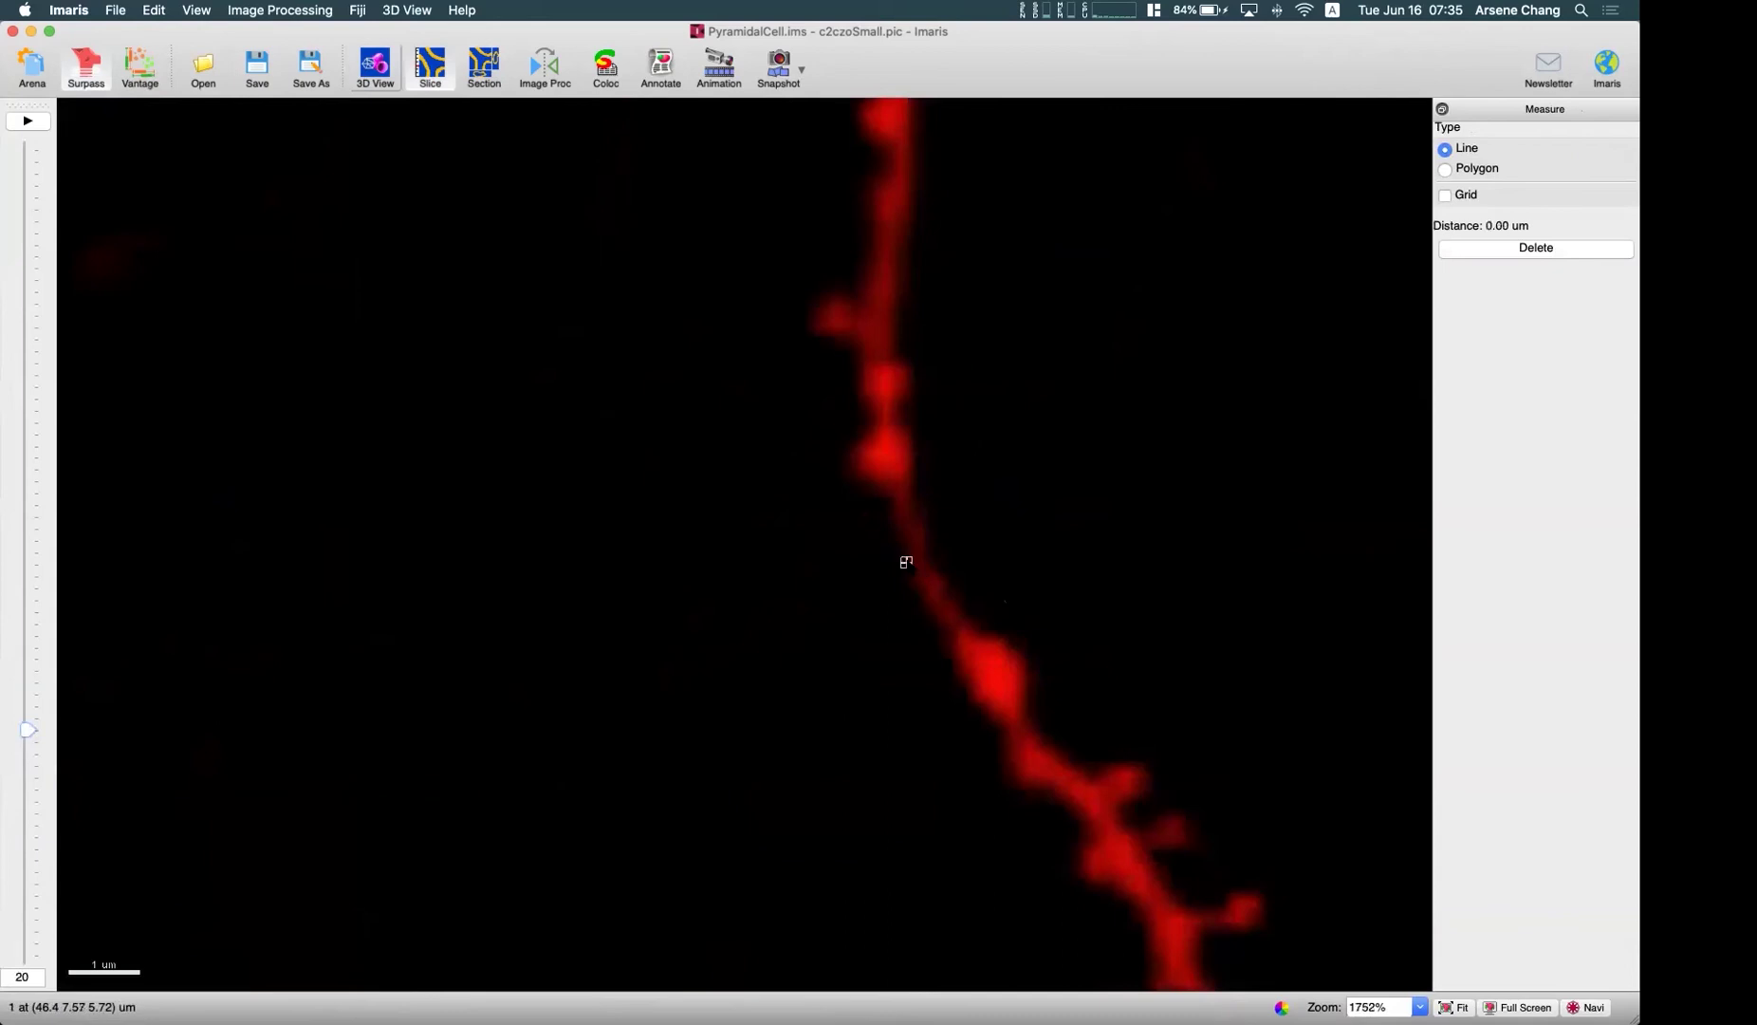
{"action": "left_click_drag", "start_coordinate": [906, 561], "coordinate": [927, 555]}
- Back in the 3D view, set the intensity-based diameter to 0.300 um and recompute the selected branch's diameter
{"action": "left_click", "coordinate": [375, 67]}
{"action": "left_click", "coordinate": [128, 930]}
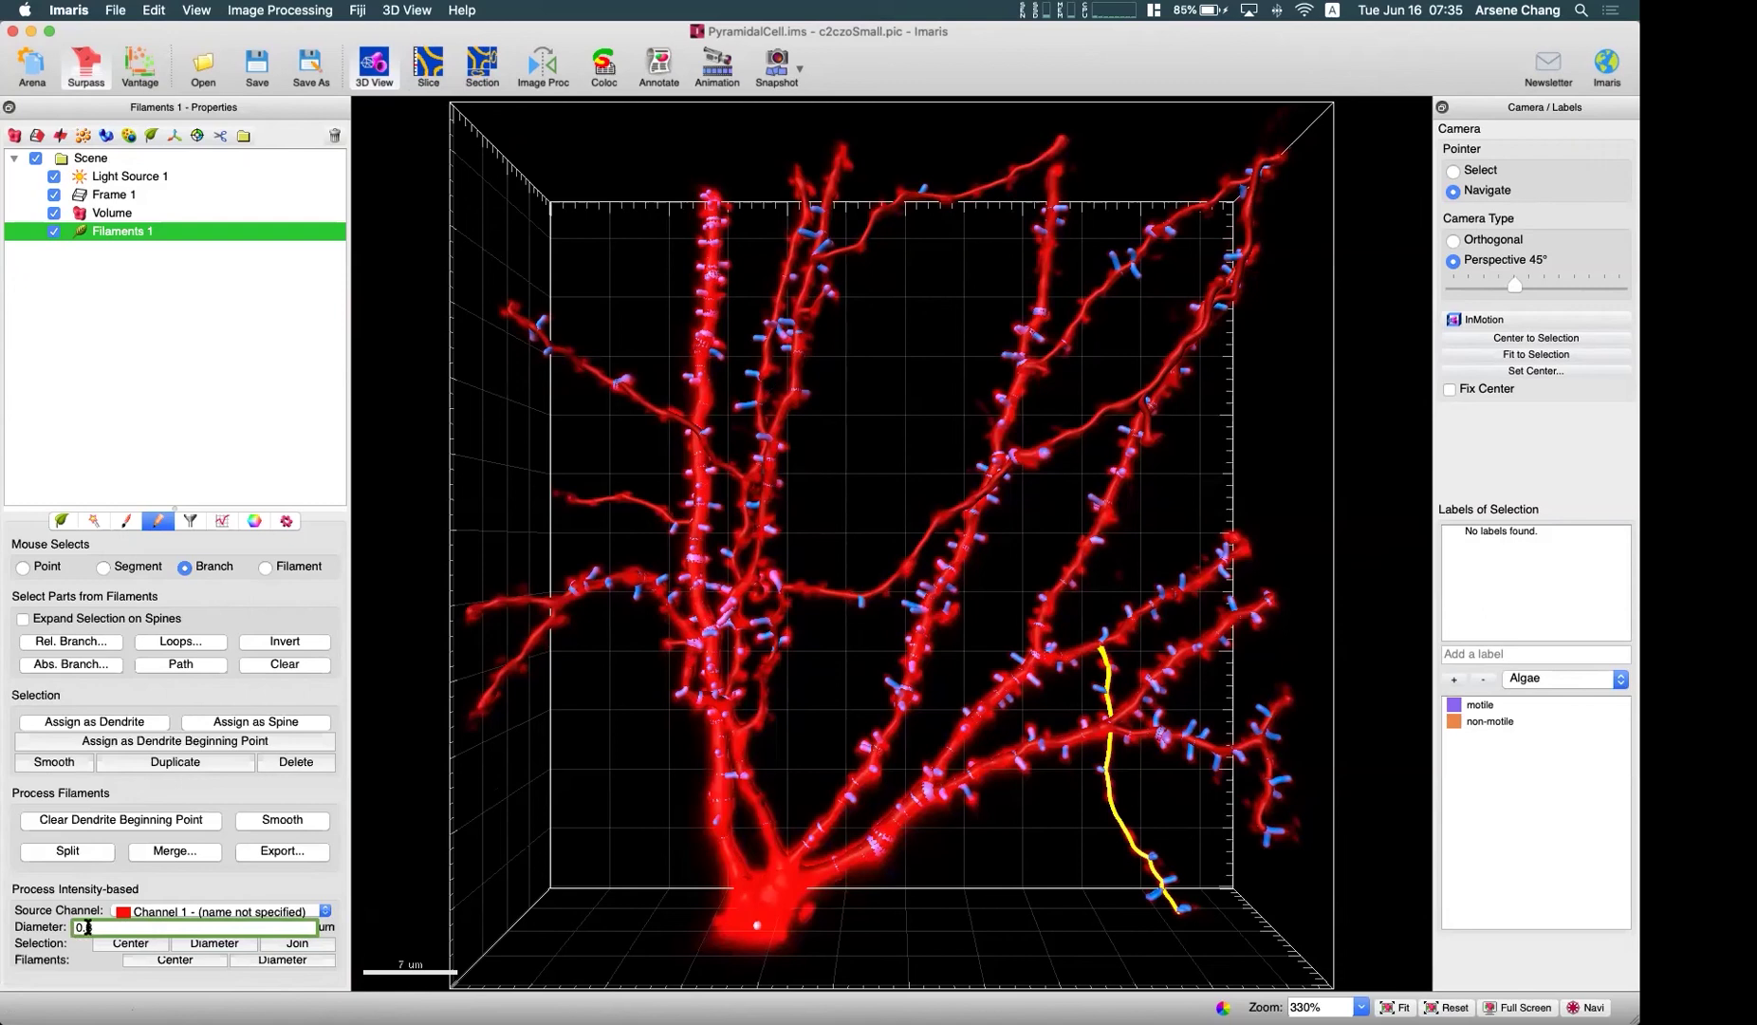
{"action": "left_click", "coordinate": [214, 943]}
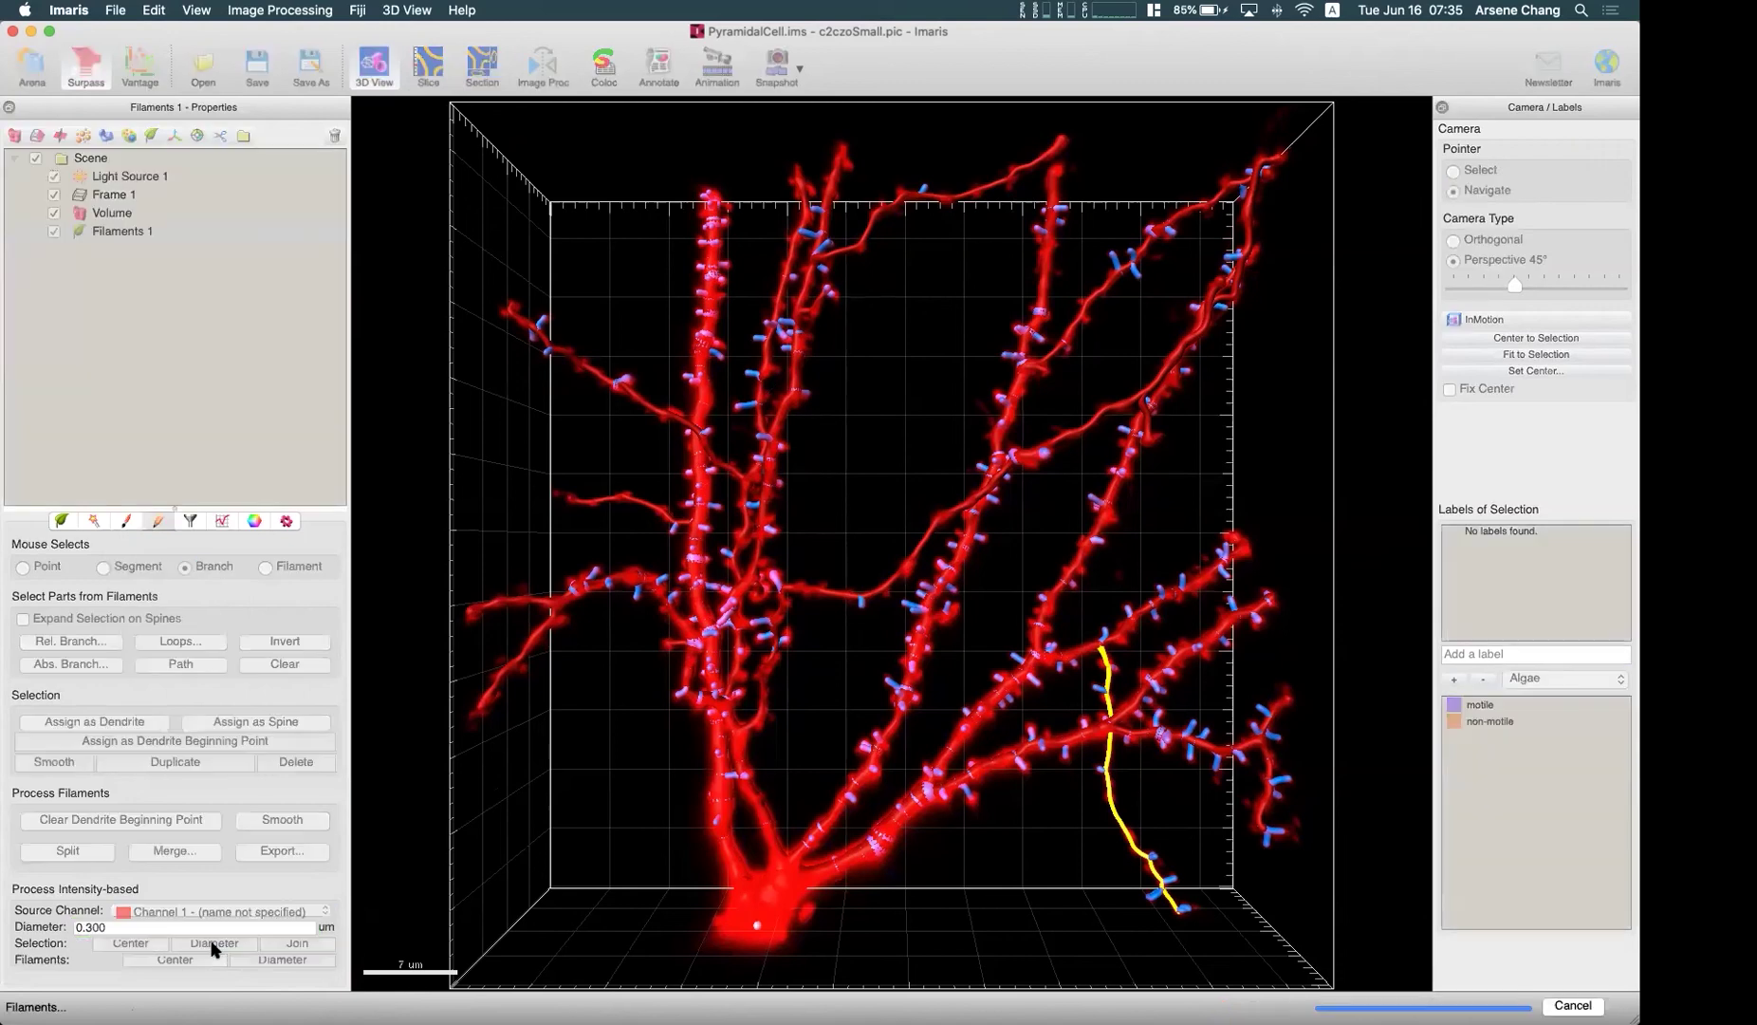
{"action": "scroll", "coordinate": [1147, 791], "scroll_direction": "up", "scroll_amount": 5}
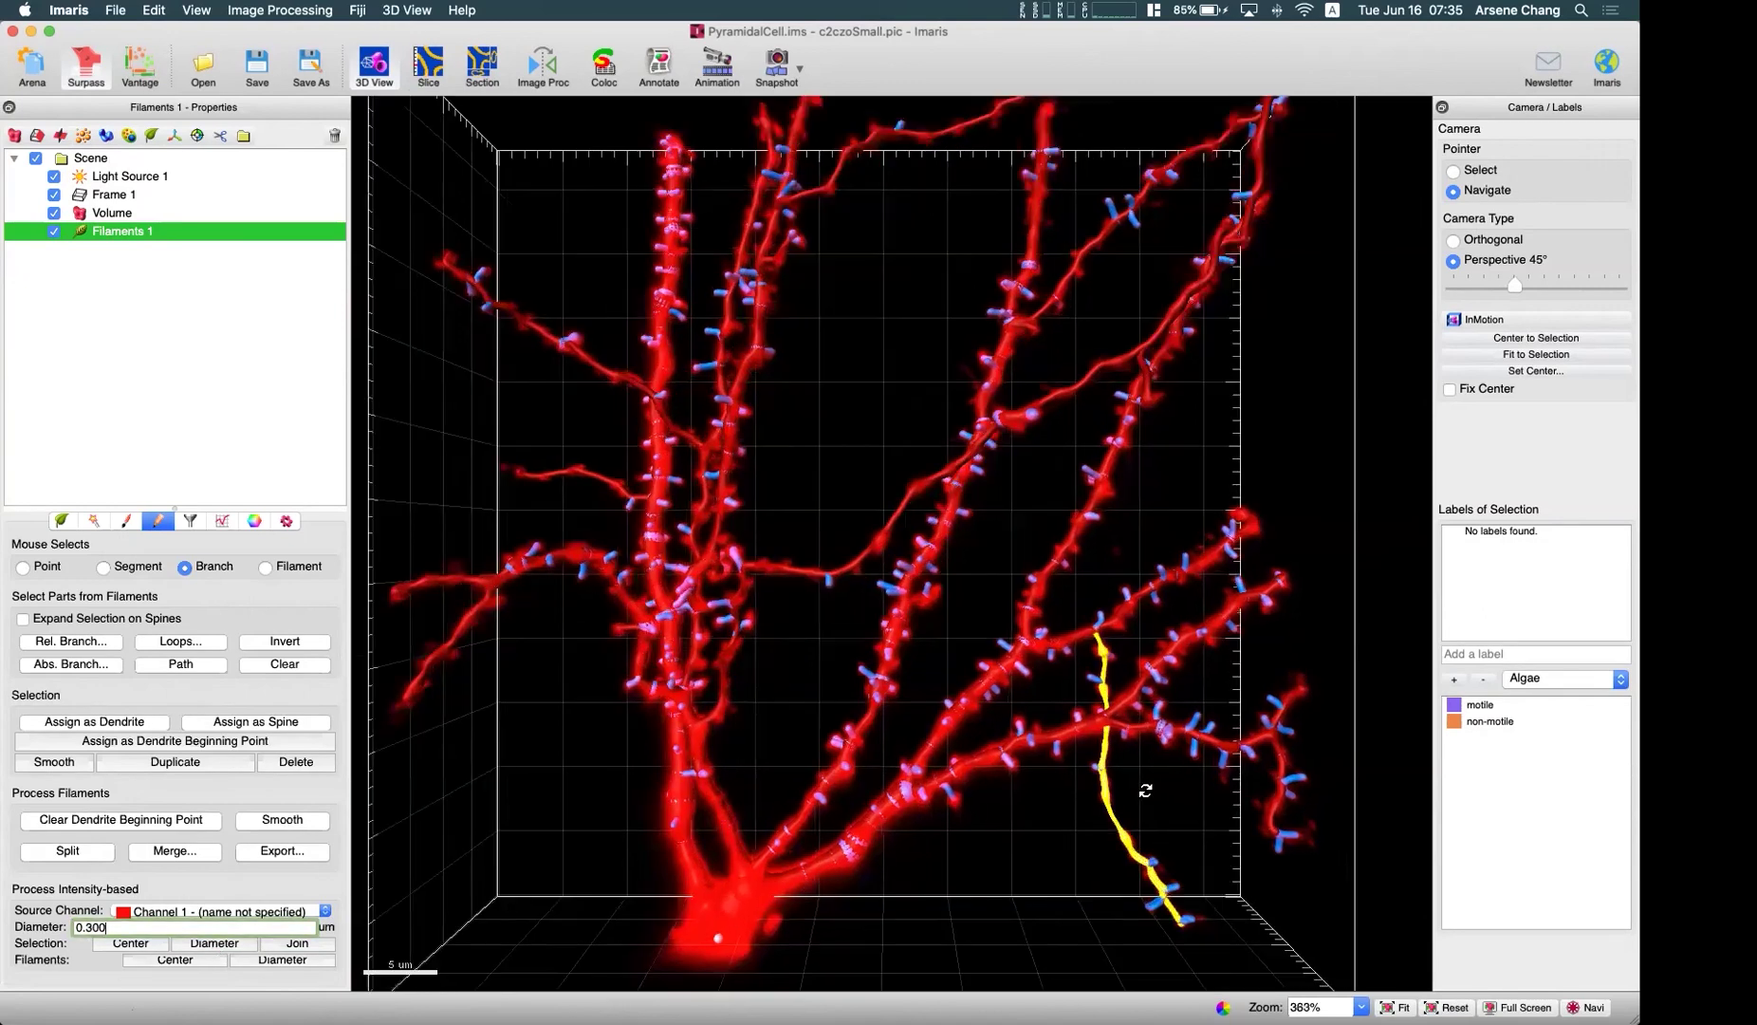
{"action": "scroll", "coordinate": [1138, 886], "scroll_direction": "down", "scroll_amount": 5}
{"action": "right_click_drag", "start_coordinate": [1092, 723], "coordinate": [1009, 557]}
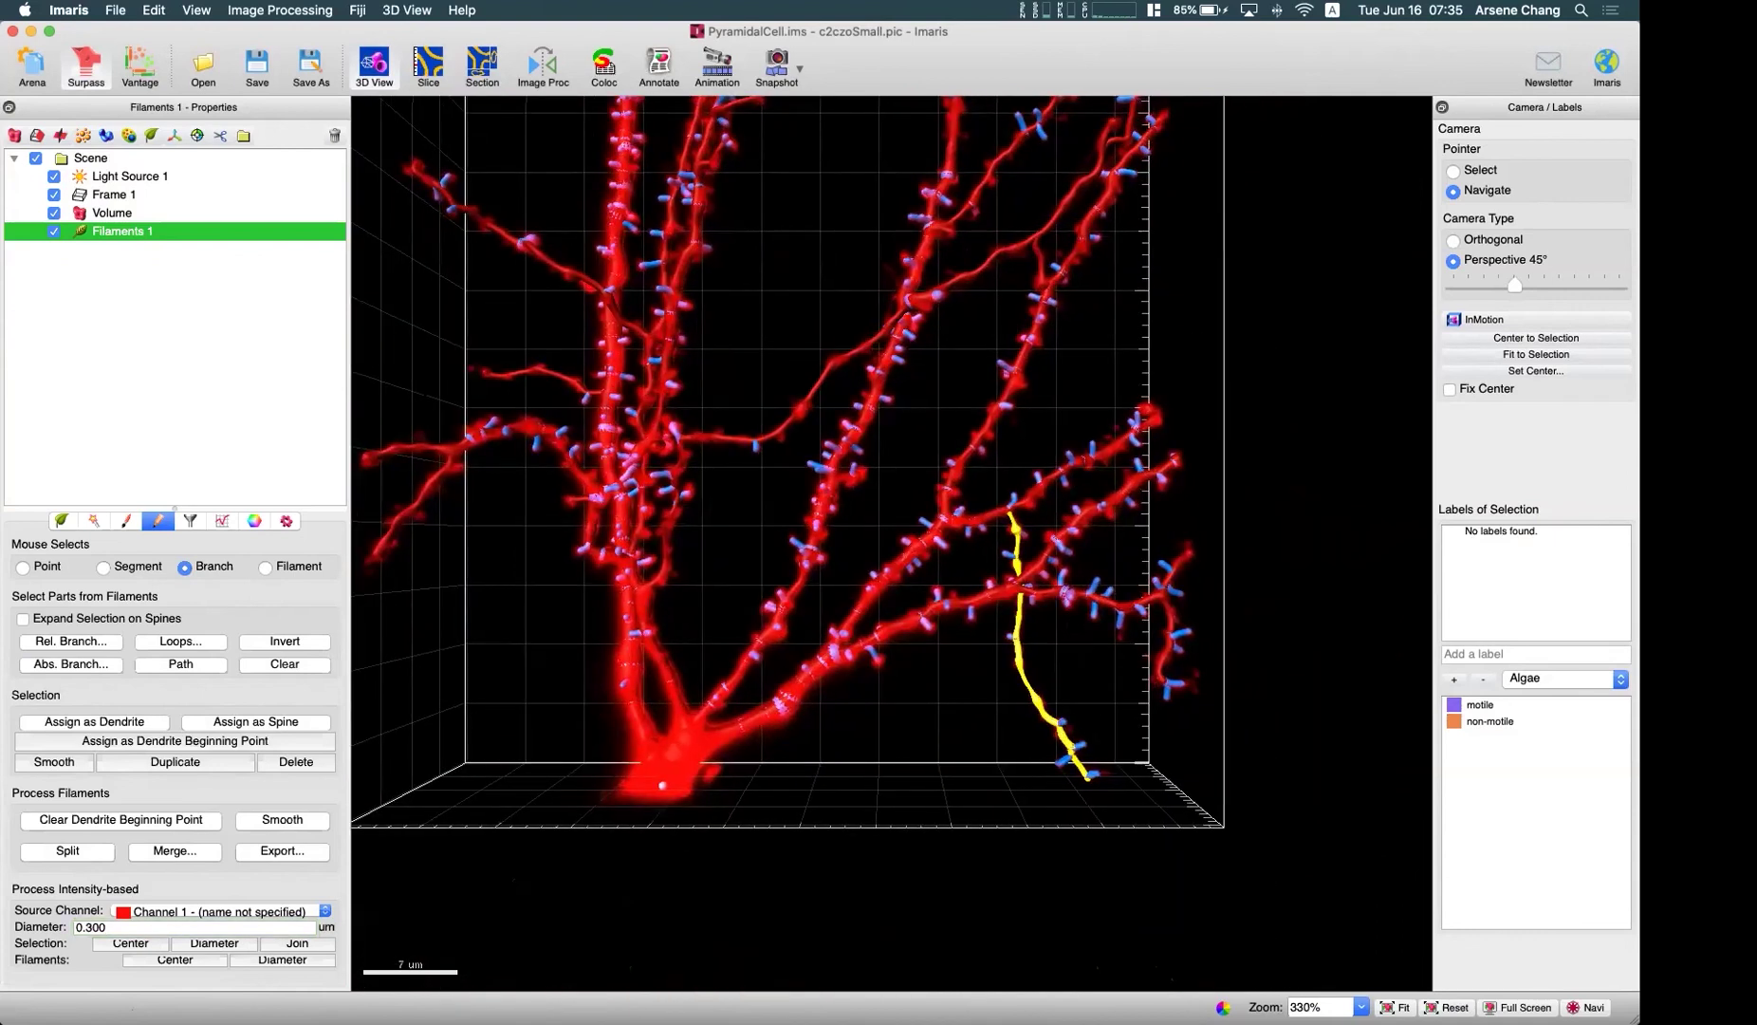
{"action": "scroll", "coordinate": [1063, 623], "scroll_direction": "down", "scroll_amount": 5}
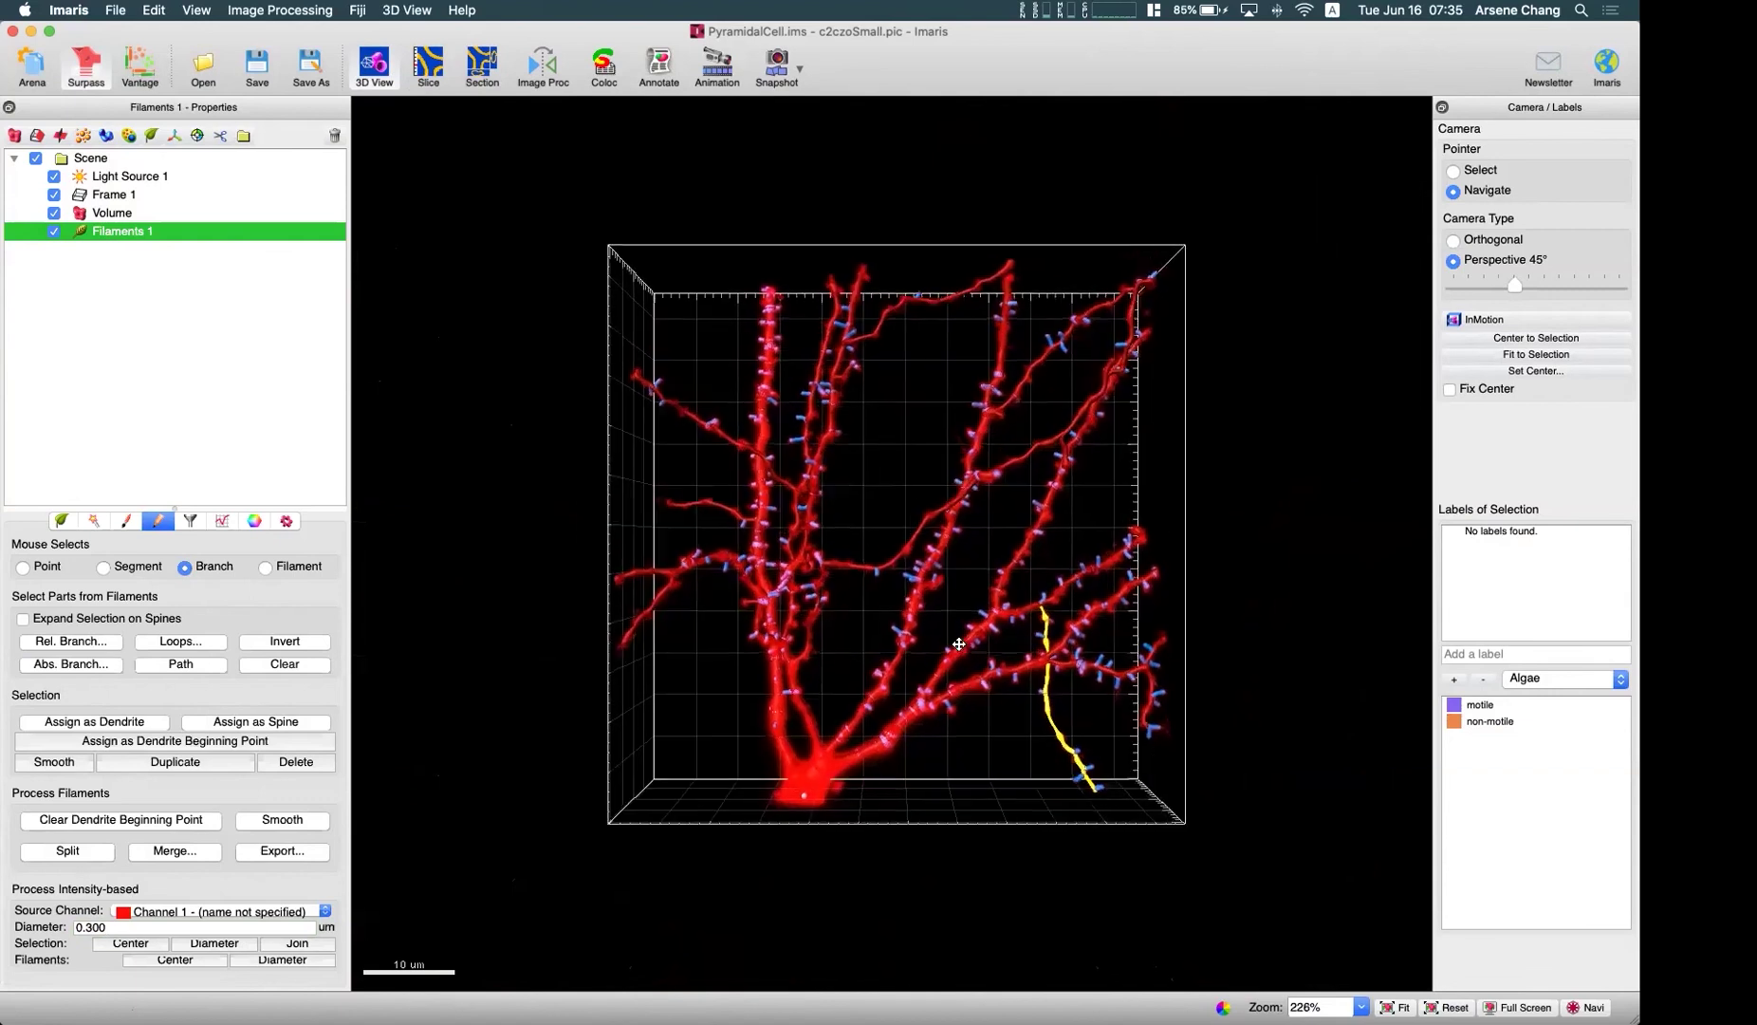
- Deselect the dendrite branch and view the parameters for selecting branches by relative length, without applying them
{"action": "left_click_drag", "start_coordinate": [812, 766], "coordinate": [951, 773]}
{"action": "key", "text": "Escape"}
{"action": "left_click", "coordinate": [951, 773]}
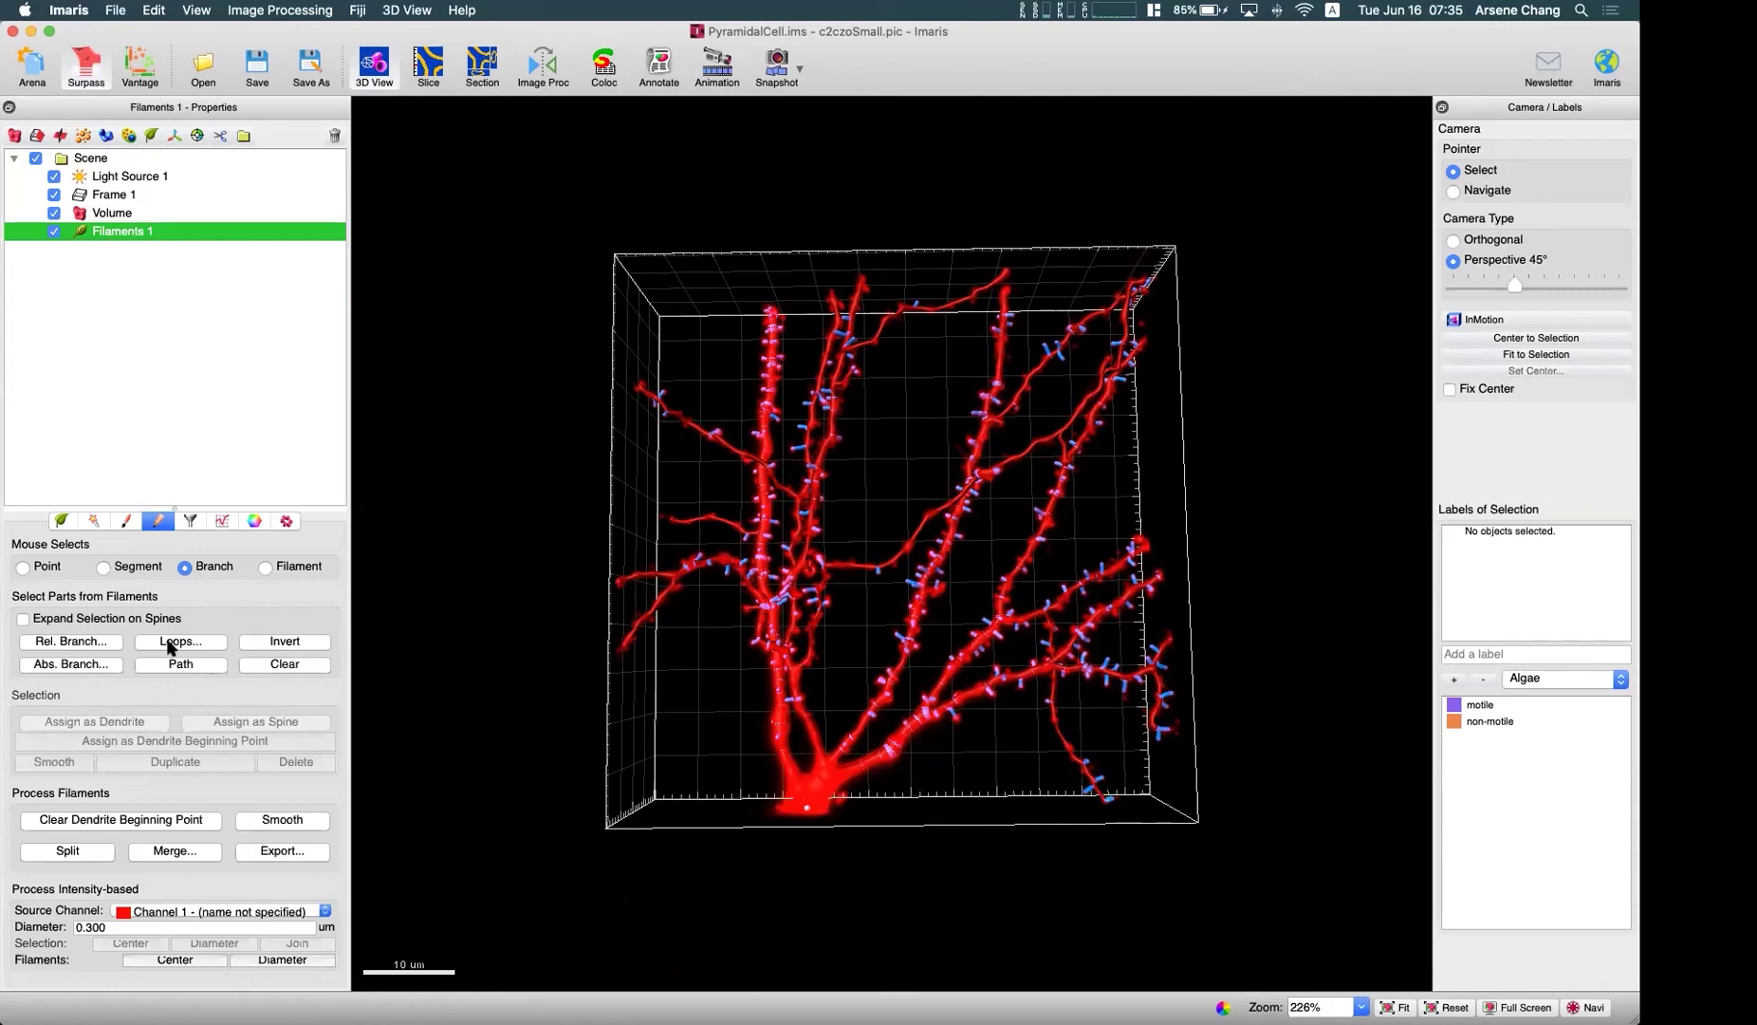
{"action": "left_click", "coordinate": [76, 642]}
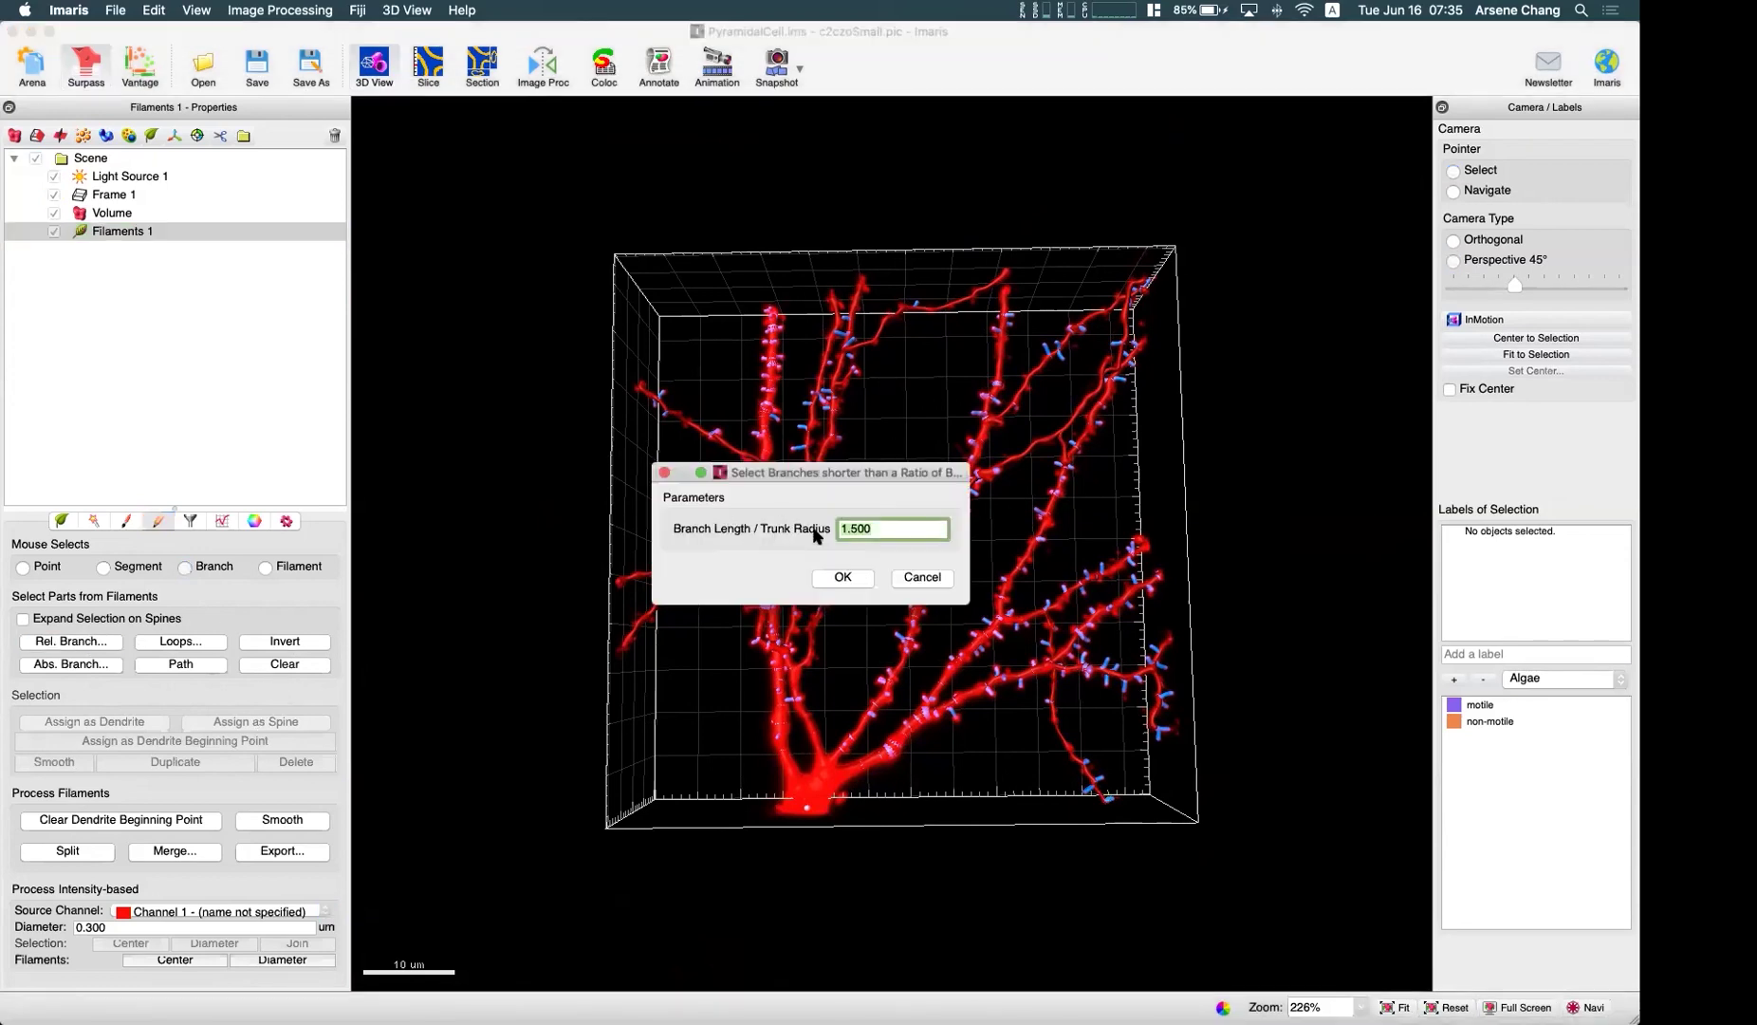
{"action": "left_click", "coordinate": [925, 574]}
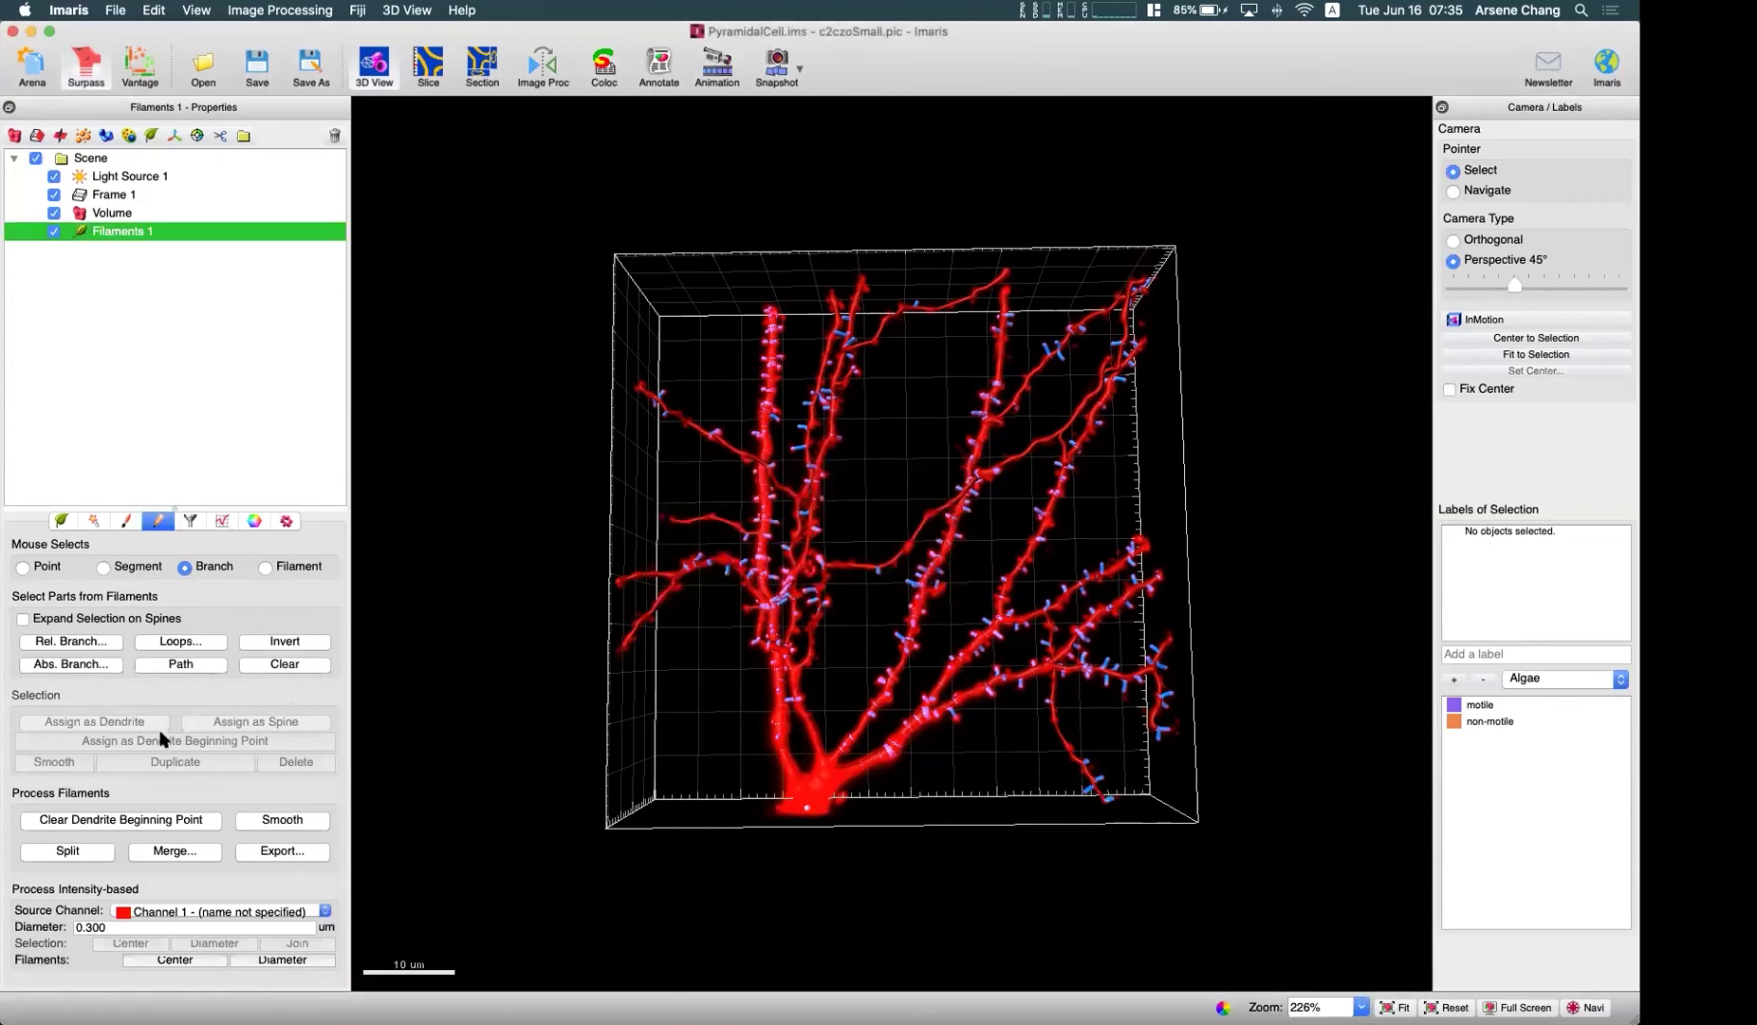